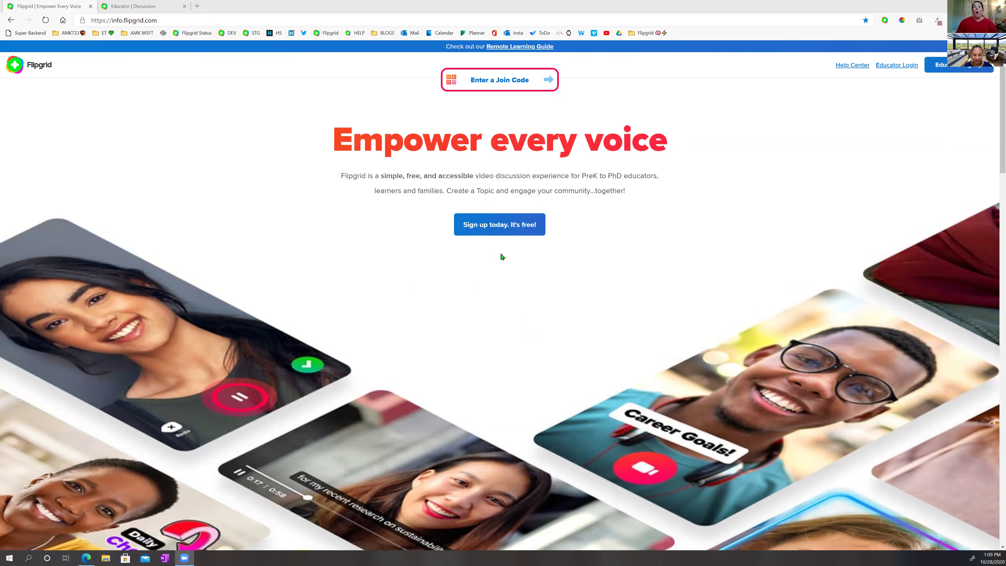
Scroll down to 'We are always here for you' and open Browse support articles under Help Center.
scroll(501, 257, down, 5)
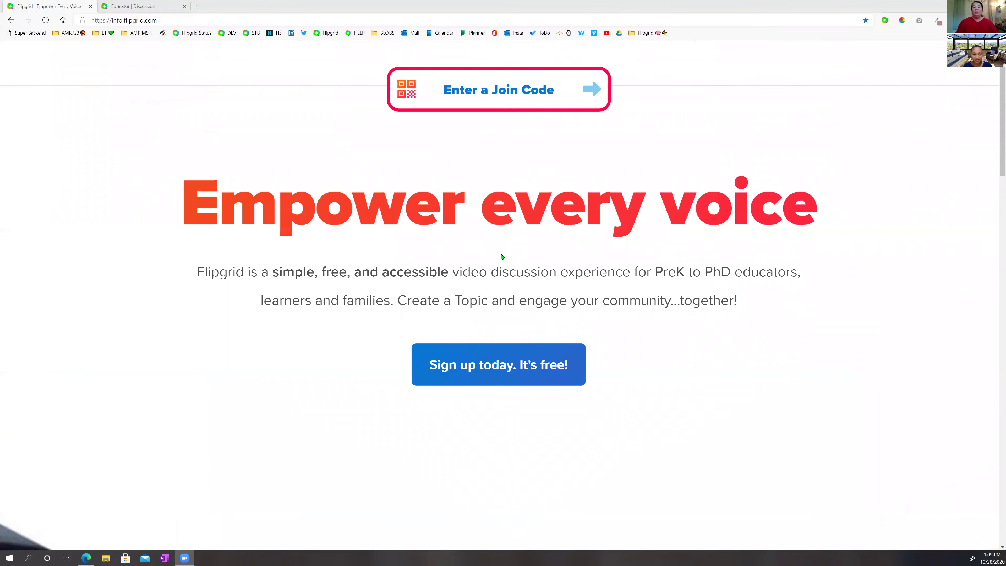
scroll(501, 257, up, 1)
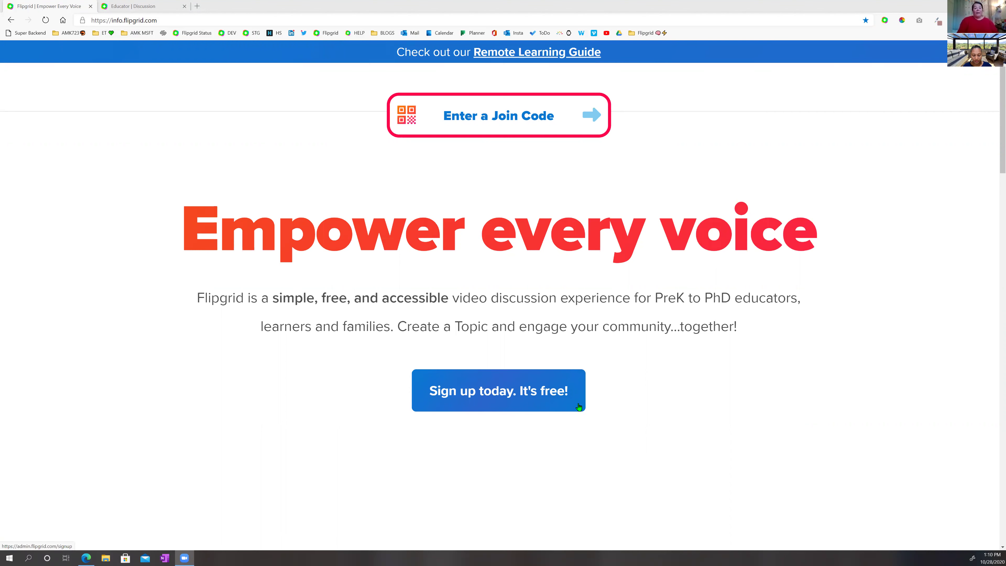
scroll(578, 405, down, 5)
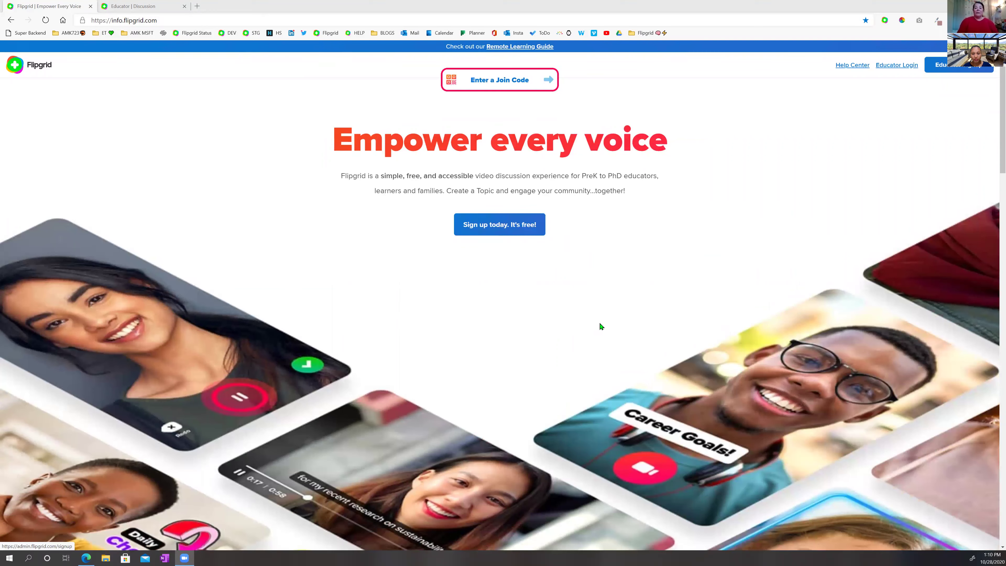
scroll(605, 314, down, 1)
scroll(604, 314, down, 5)
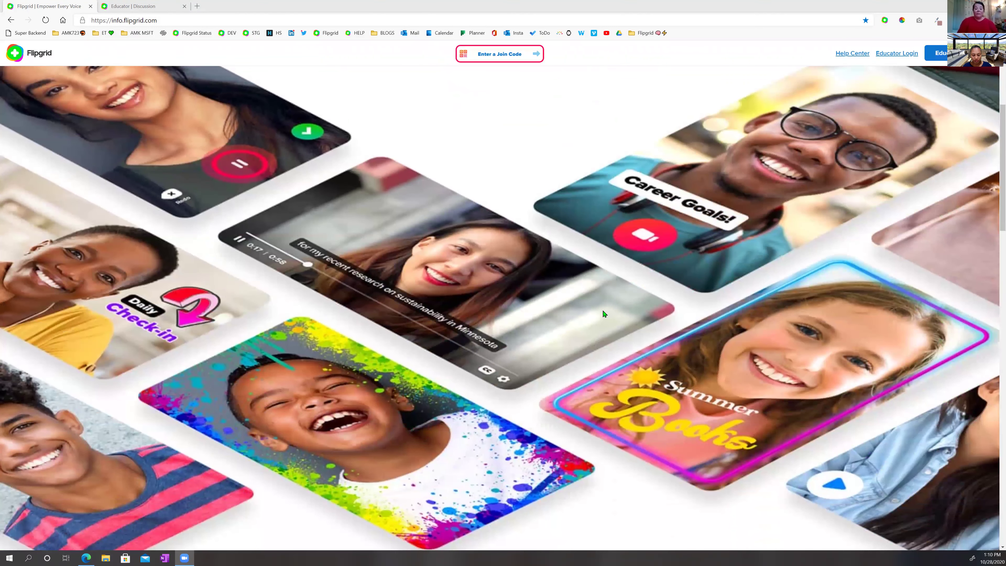
scroll(604, 314, down, 1)
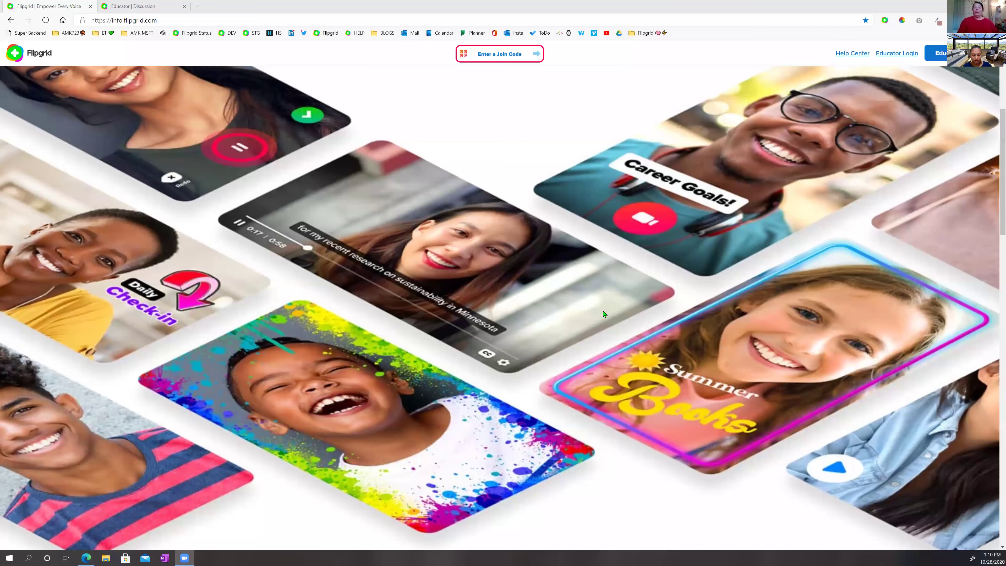
scroll(605, 314, down, 8)
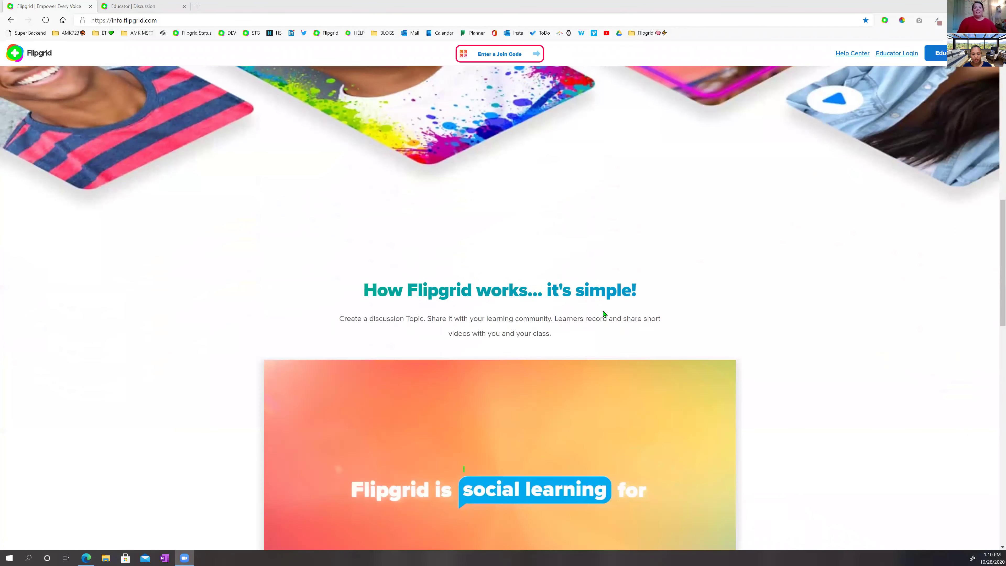
scroll(604, 314, down, 4)
scroll(814, 360, up, 1)
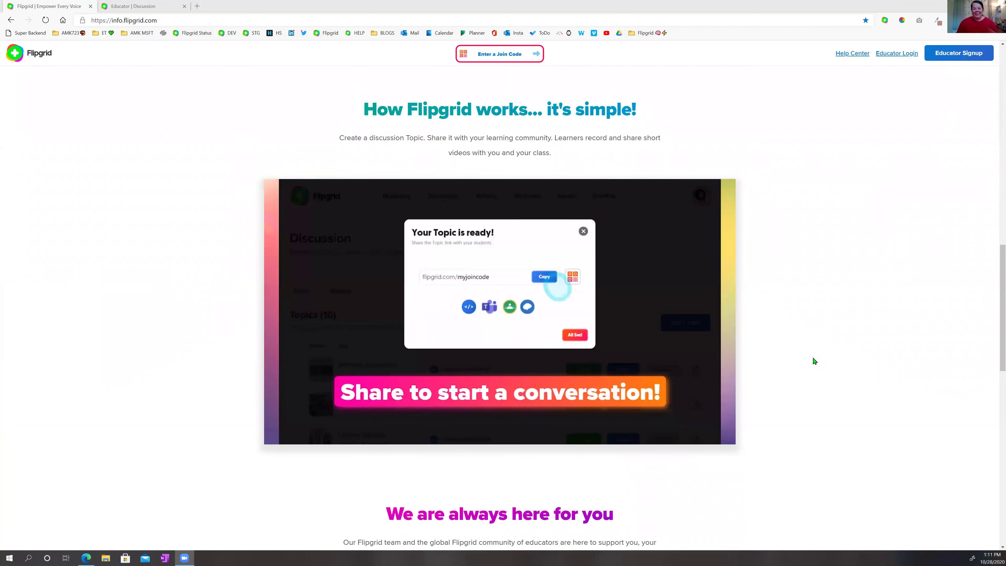
scroll(815, 361, down, 5)
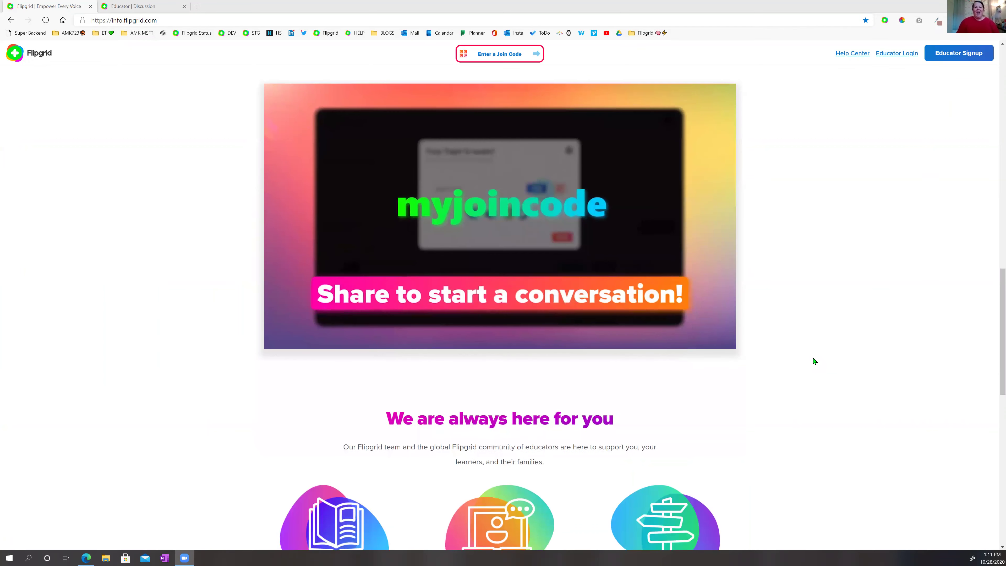
scroll(814, 360, down, 2)
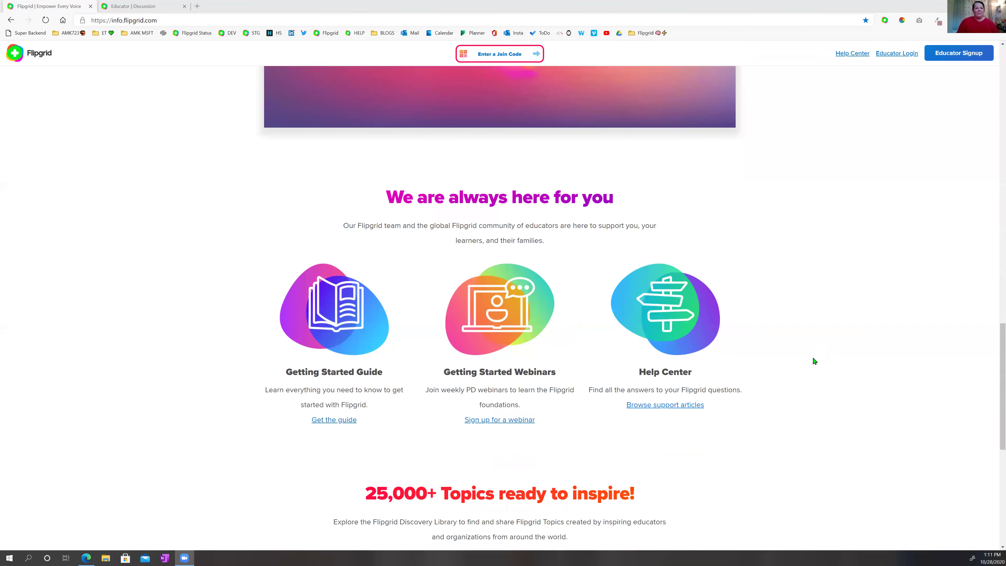
scroll(814, 360, down, 1)
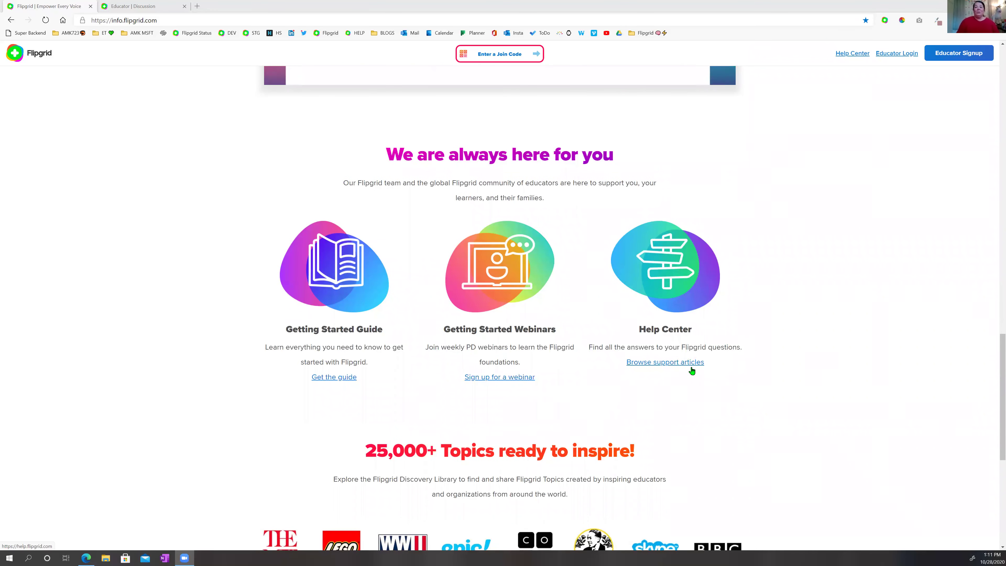
click(672, 363)
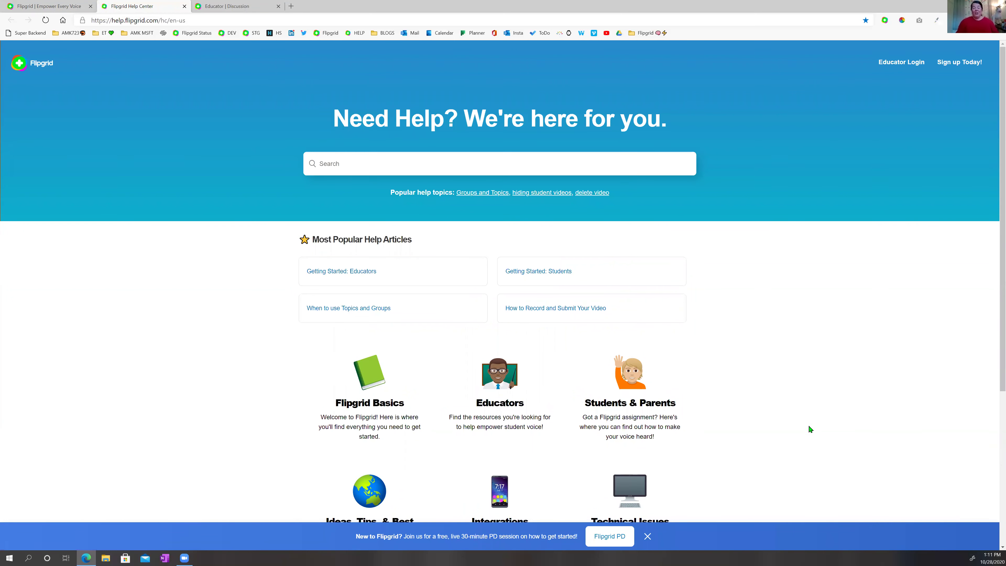
Open the 'How to Record and Submit Your Video' help article.
scroll(810, 429, down, 2)
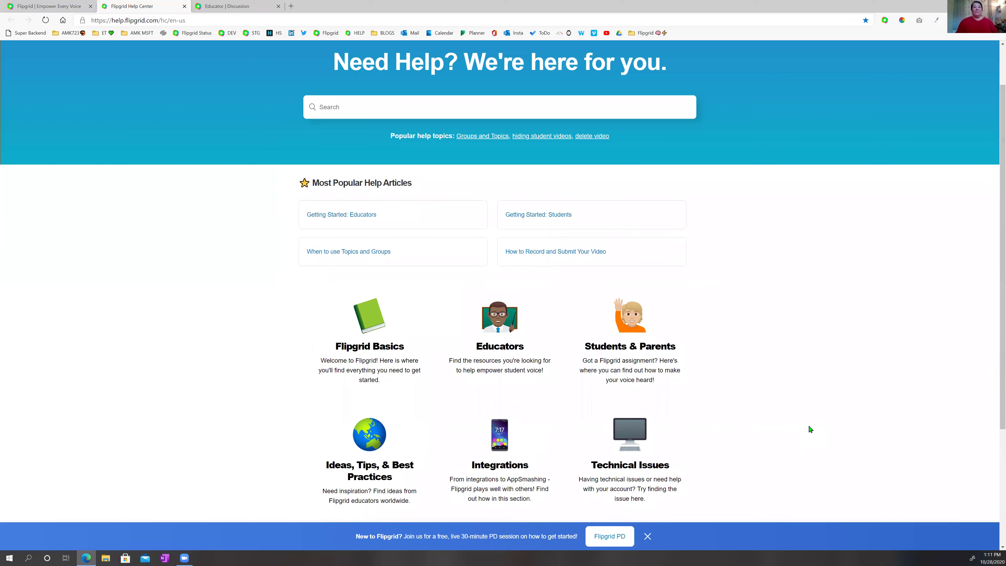
scroll(808, 427, down, 1)
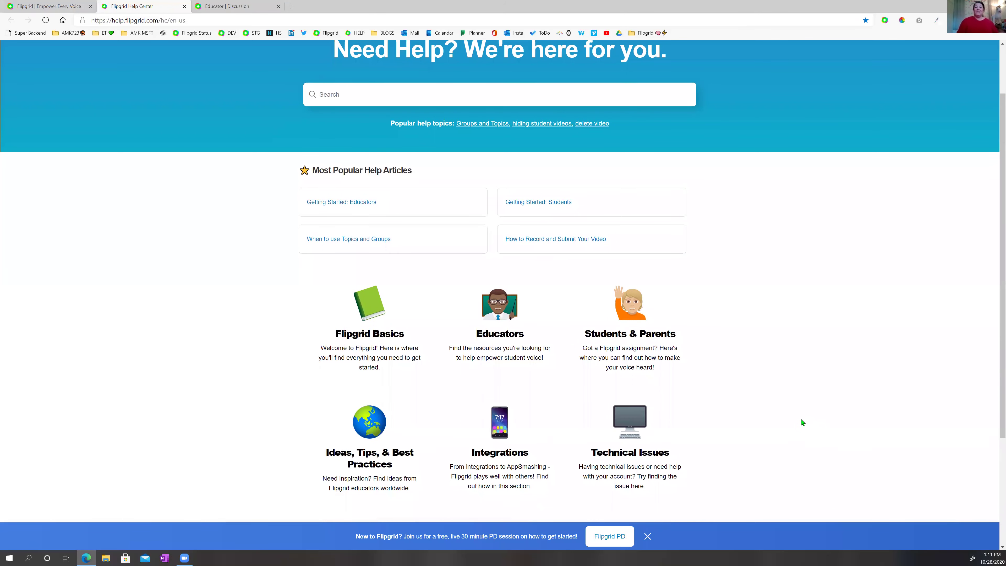
scroll(797, 414, down, 1)
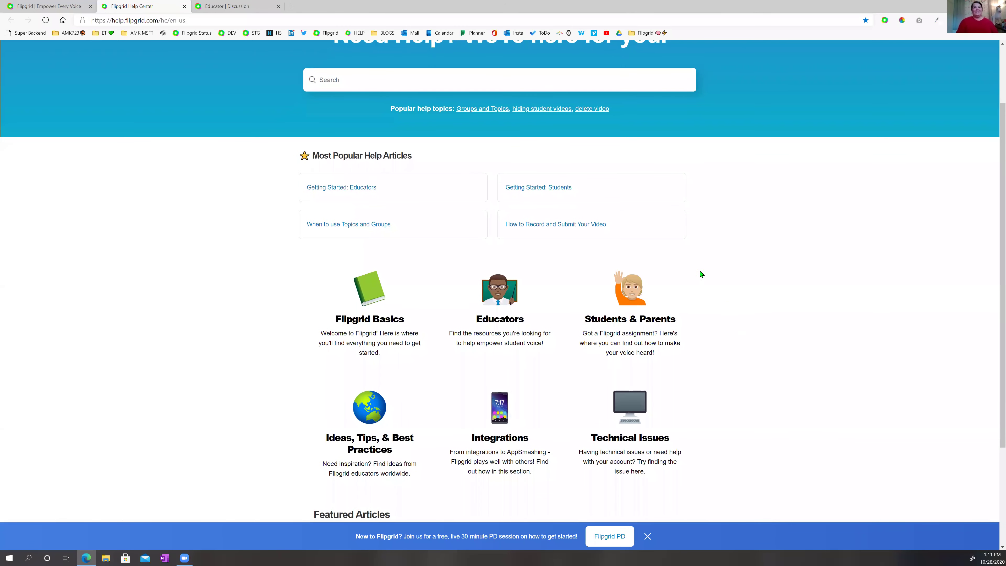
click(609, 229)
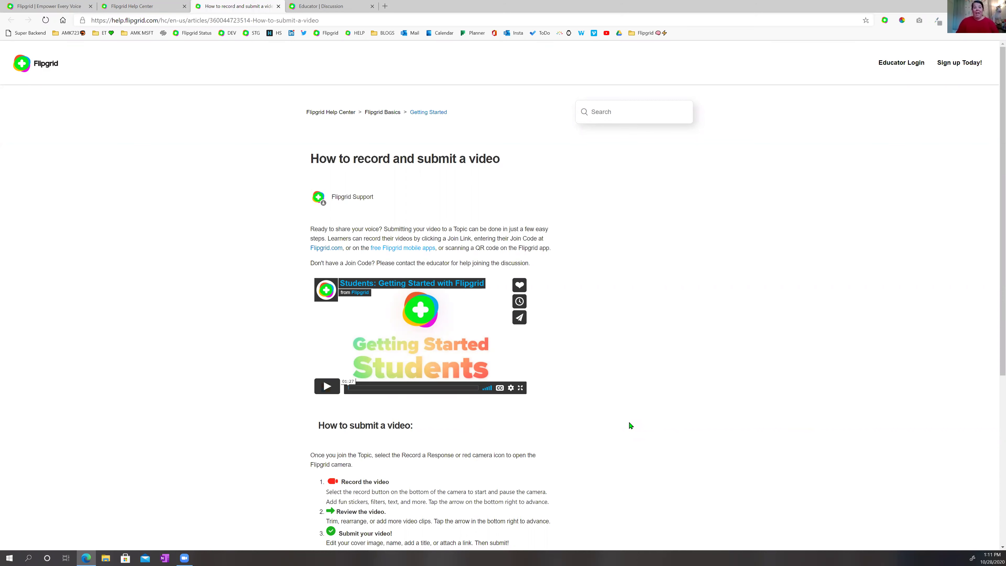
Read through the article, then return to the Help Center home page via the Flipgrid logo.
scroll(401, 436, down, 4)
ctrl+scroll(400, 432, up, 5)
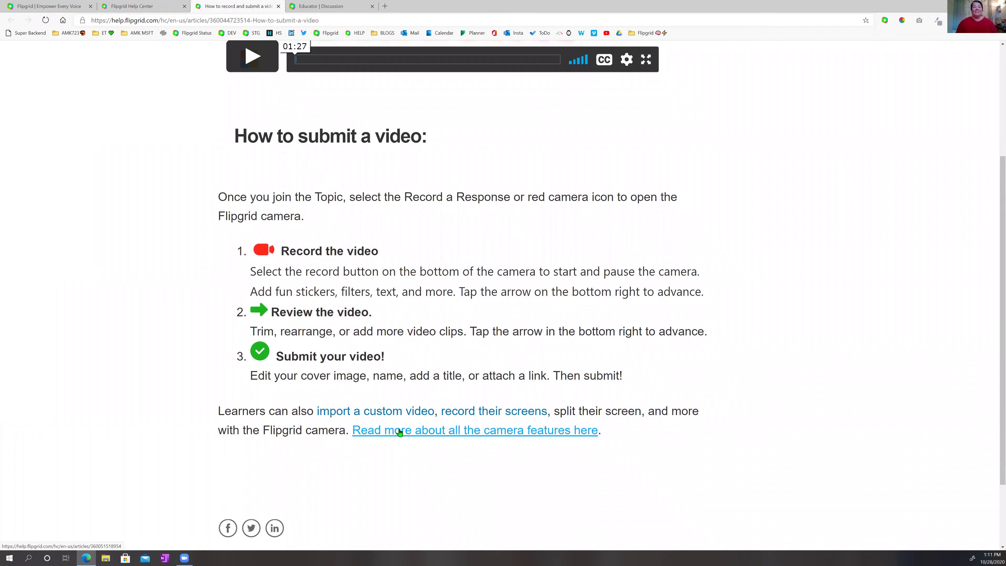
ctrl+scroll(399, 432, down, 5)
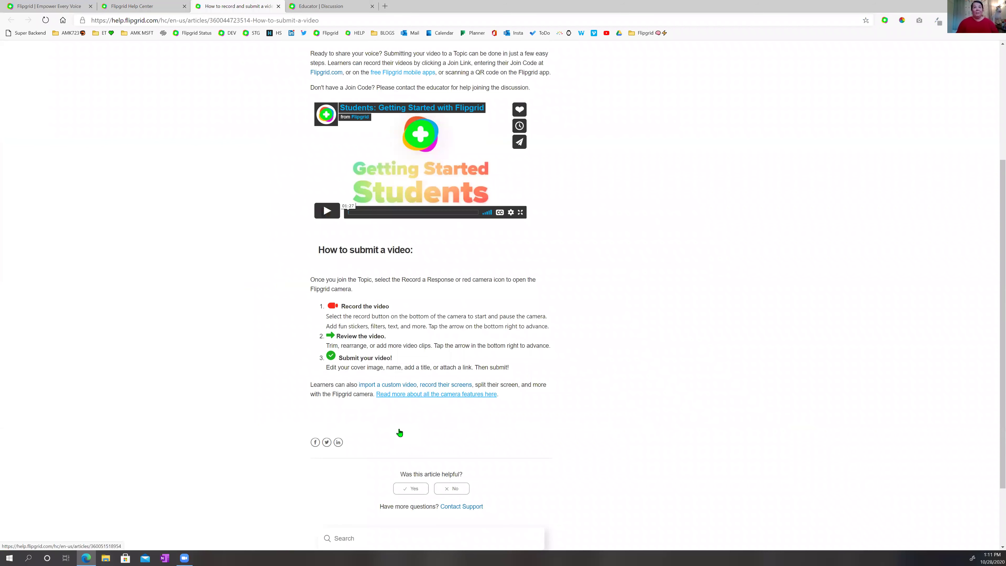
scroll(399, 432, up, 5)
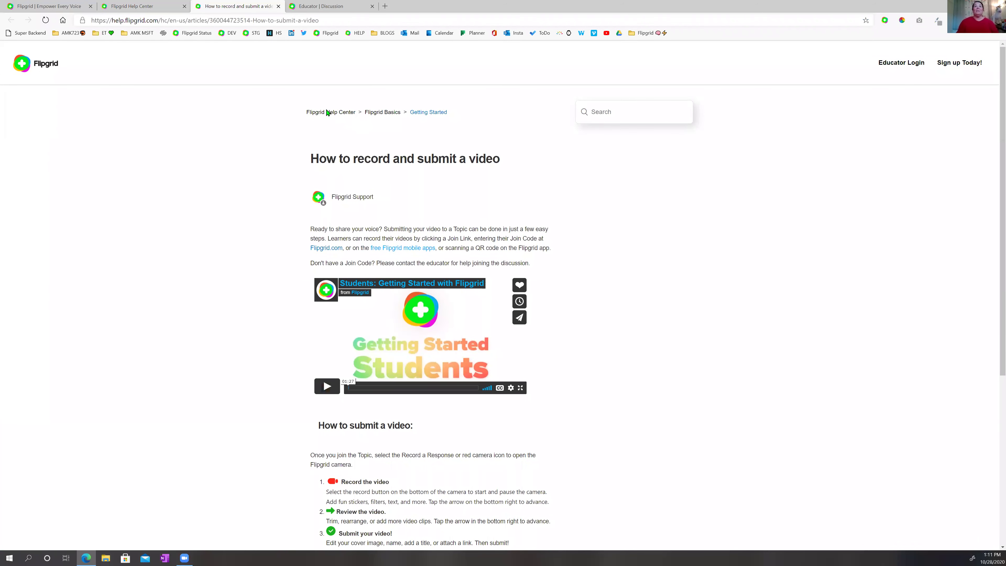
click(42, 66)
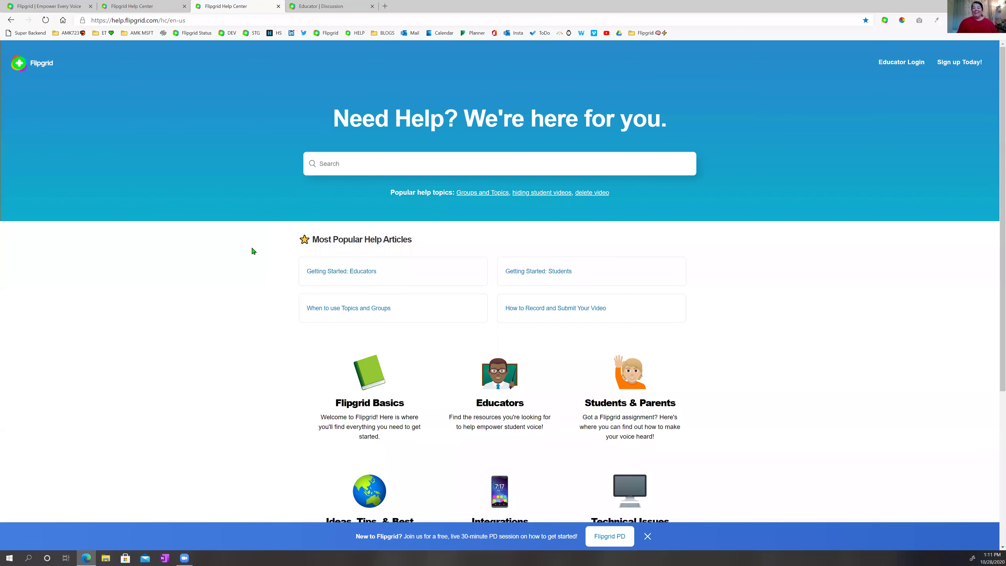
Close both Help Center tabs and return to the Flipgrid home page.
click(279, 7)
click(185, 6)
click(70, 7)
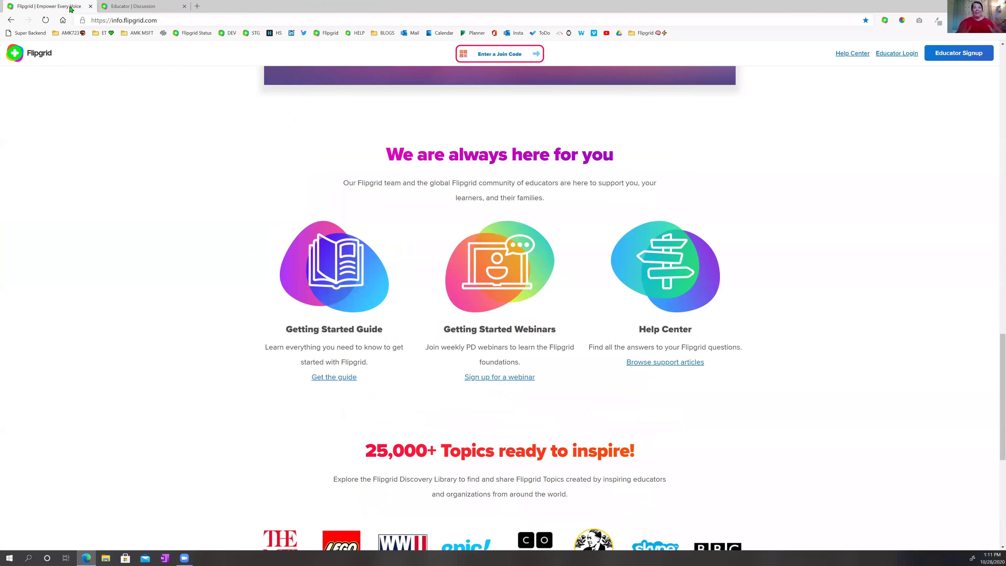
Scroll to the top of info.flipgrid.com and sign in through Educator Login.
scroll(151, 176, up, 7)
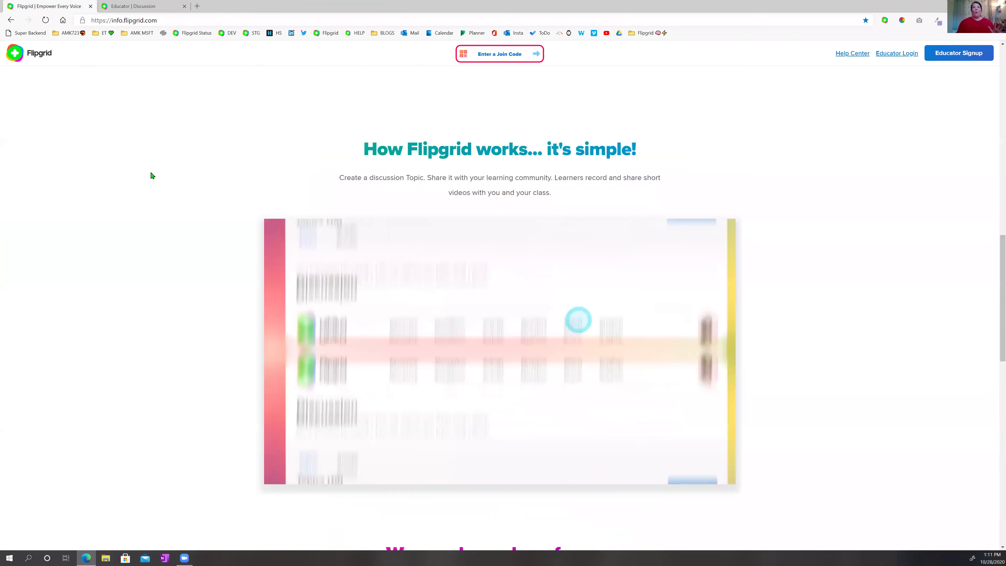
scroll(150, 175, up, 4)
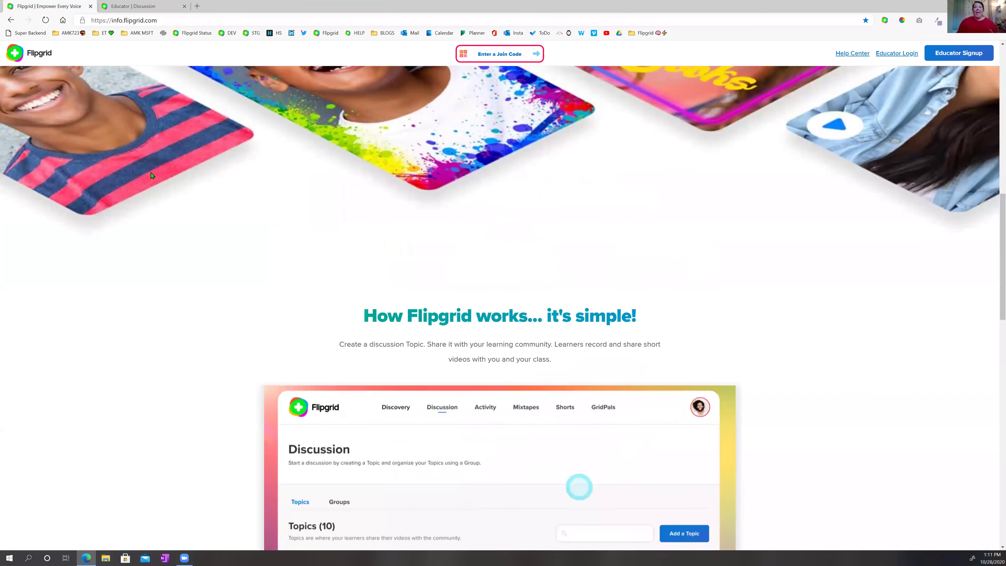
scroll(152, 176, up, 4)
scroll(151, 175, up, 2)
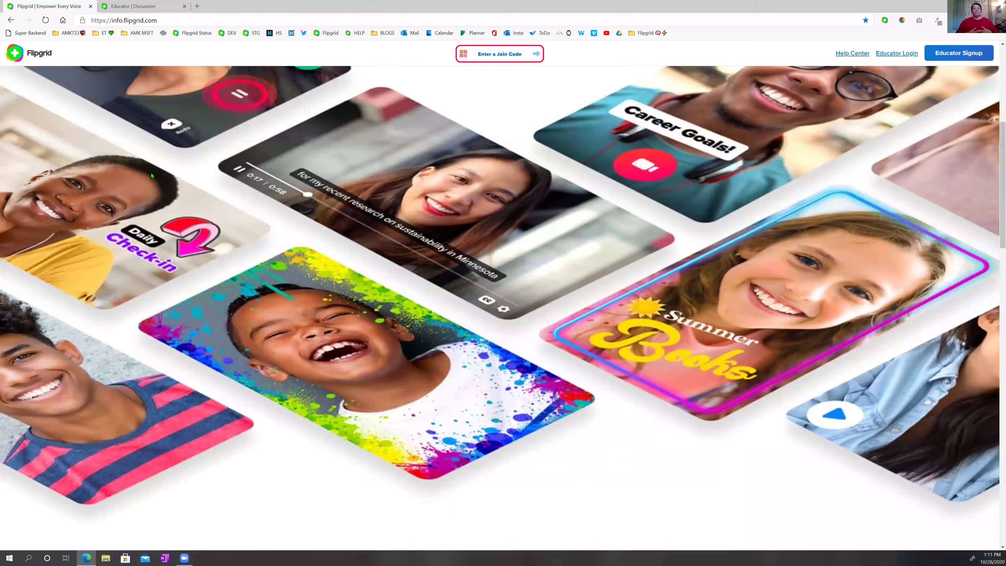
scroll(151, 175, up, 2)
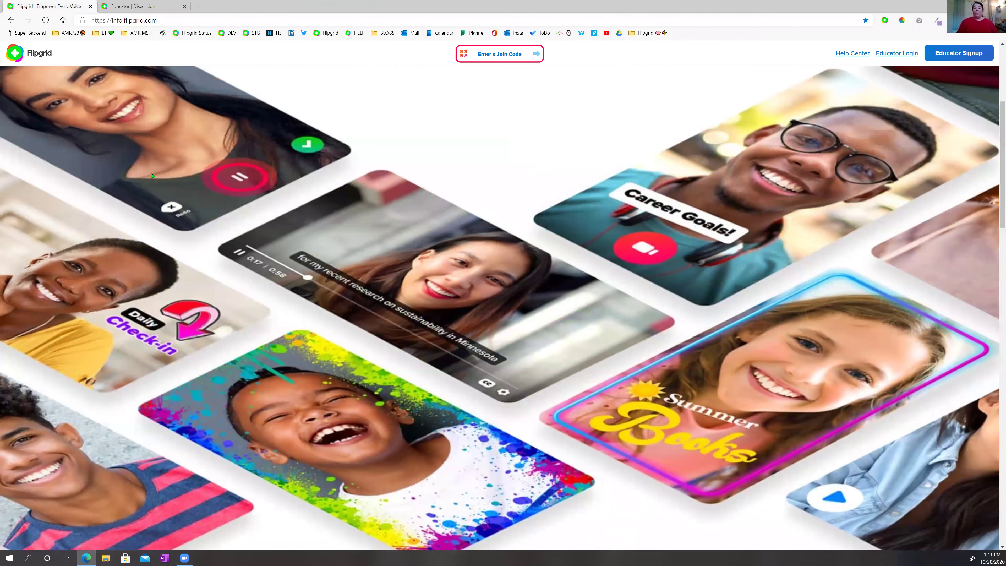
scroll(151, 175, up, 4)
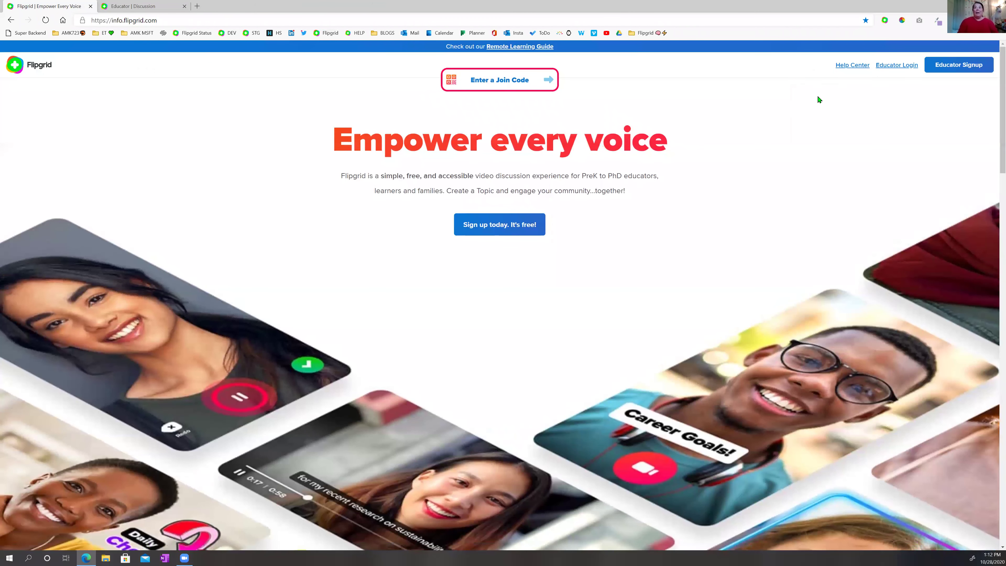
click(883, 70)
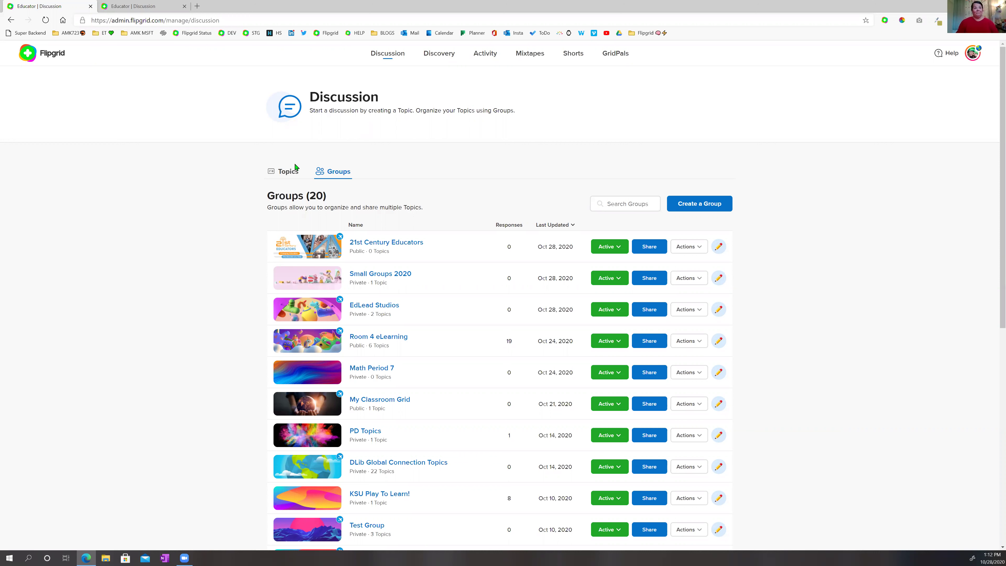
Look over the Discussion page's Topics list, then switch back to the Groups list.
click(292, 176)
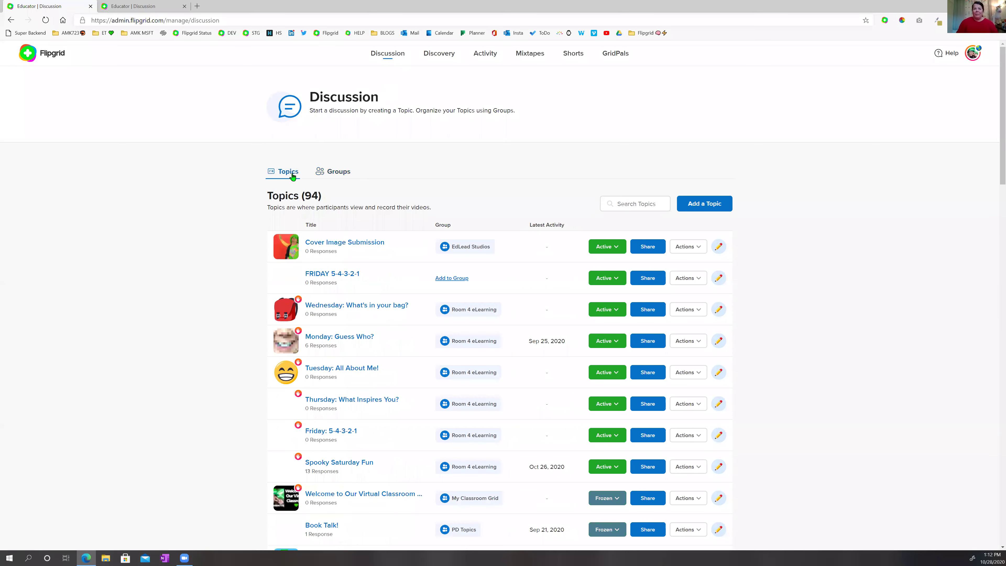
click(346, 174)
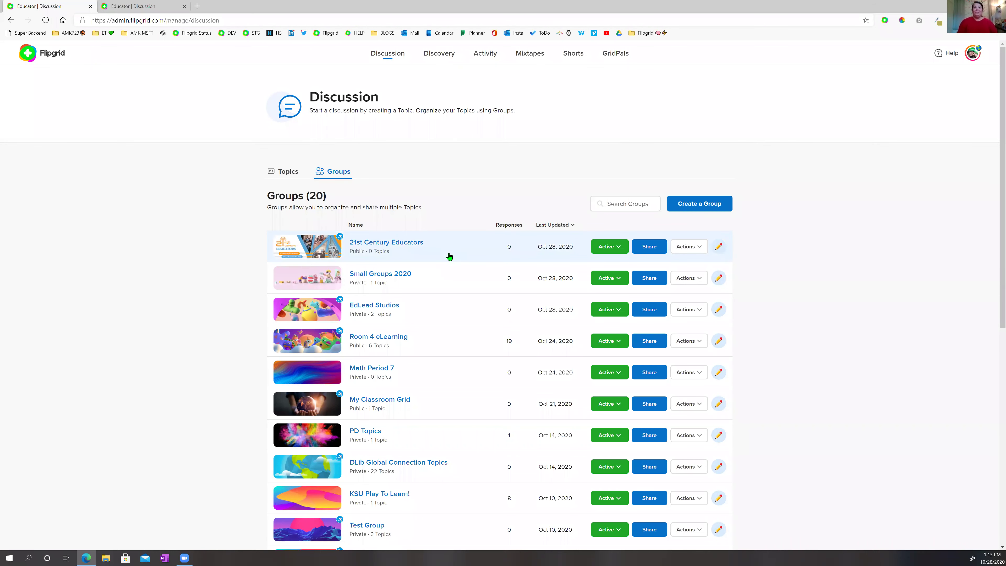
scroll(450, 256, up, 4)
scroll(449, 257, up, 3)
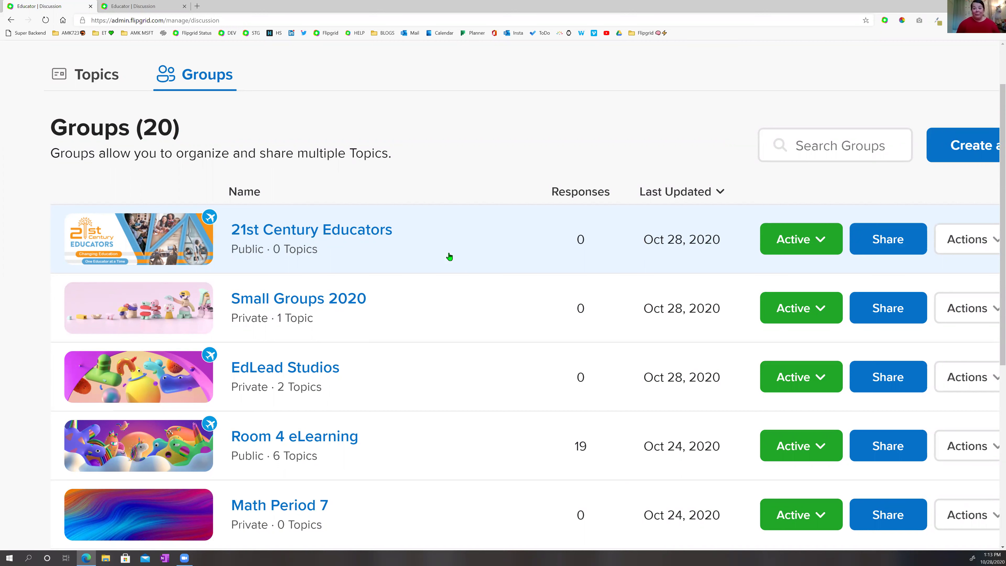
Zoom out, view the 21st Century Educators group (0 topics), and return to the Groups list.
key(ctrl+minus)
key(ctrl+minus)
key(ctrl+minus)
key(ctrl+minus)
key(ctrl+minus)
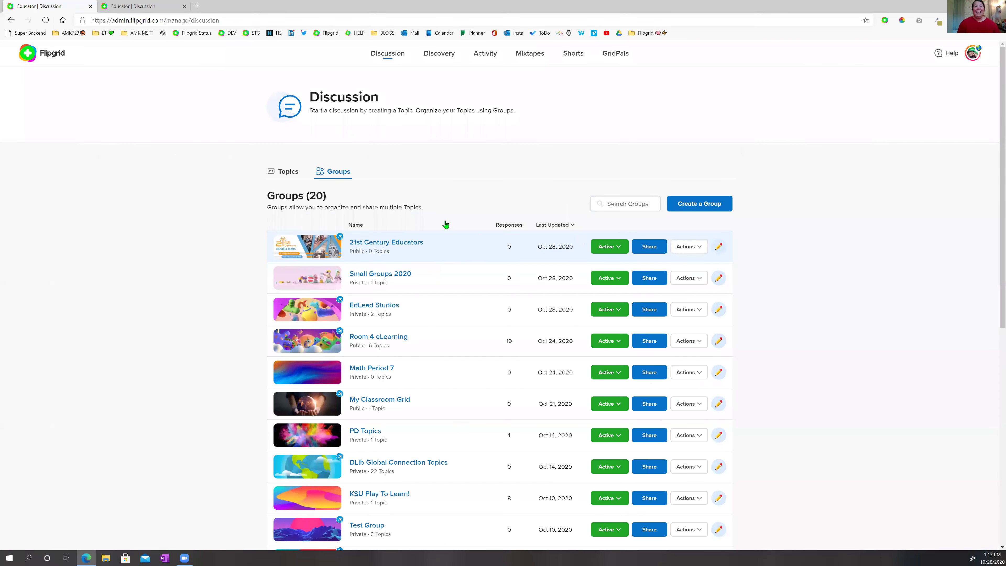
click(472, 244)
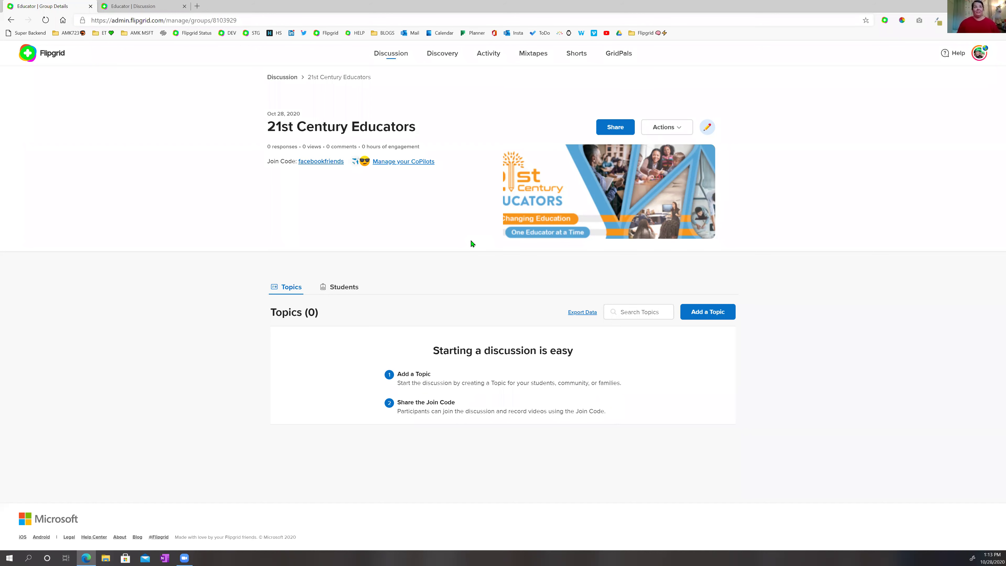
click(401, 55)
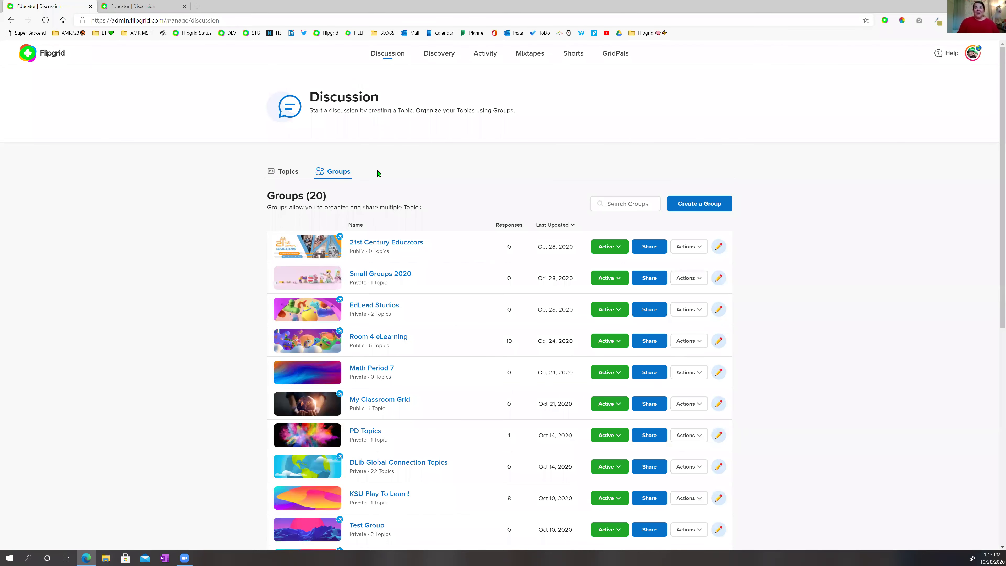
click(291, 173)
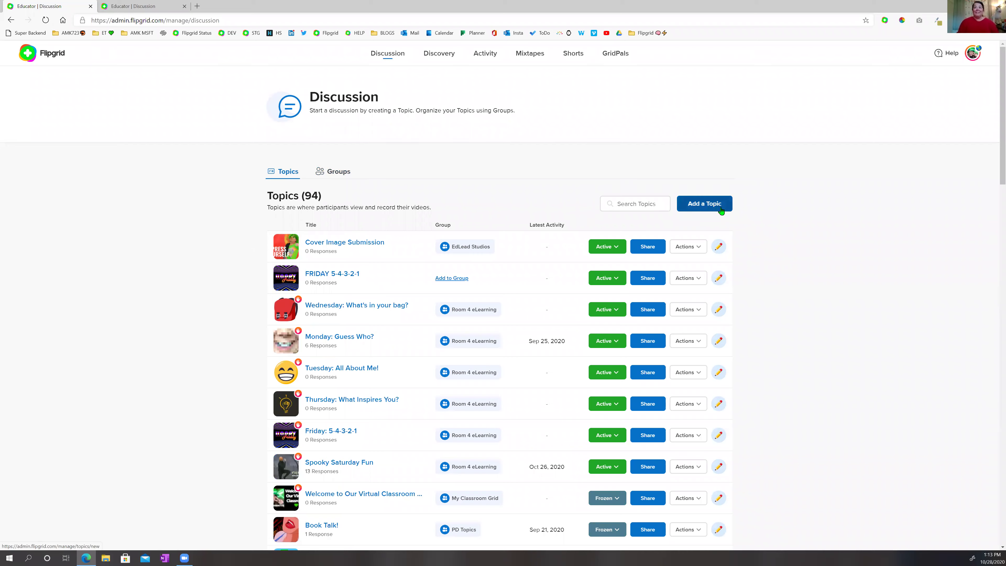
scroll(721, 210, up, 2)
scroll(721, 211, up, 2)
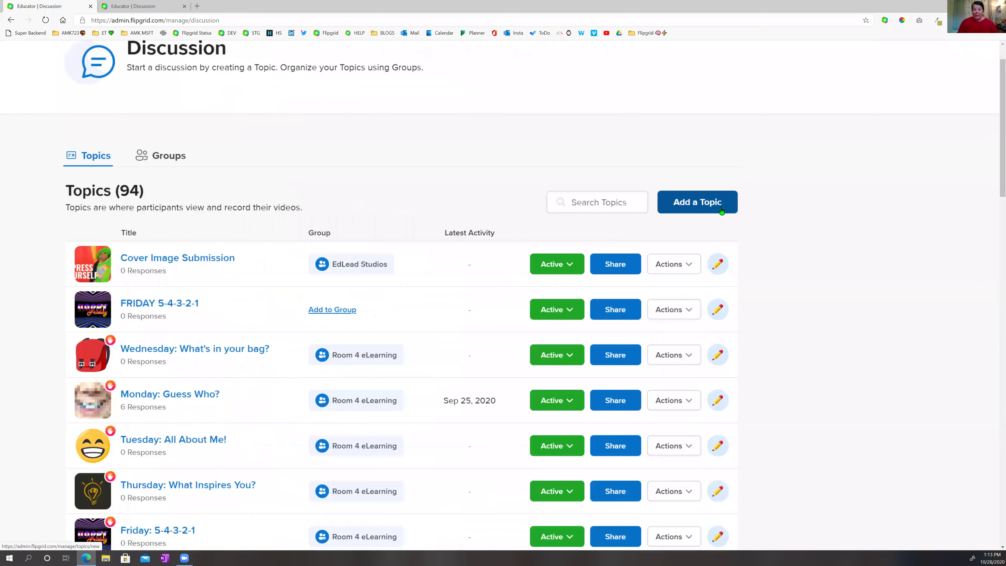
scroll(721, 211, up, 2)
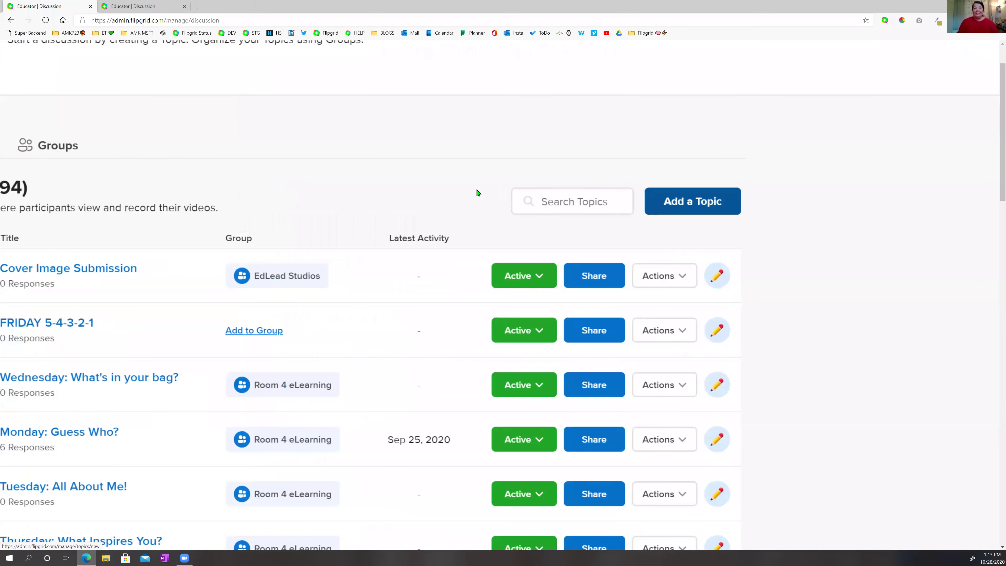
scroll(344, 178, down, 4)
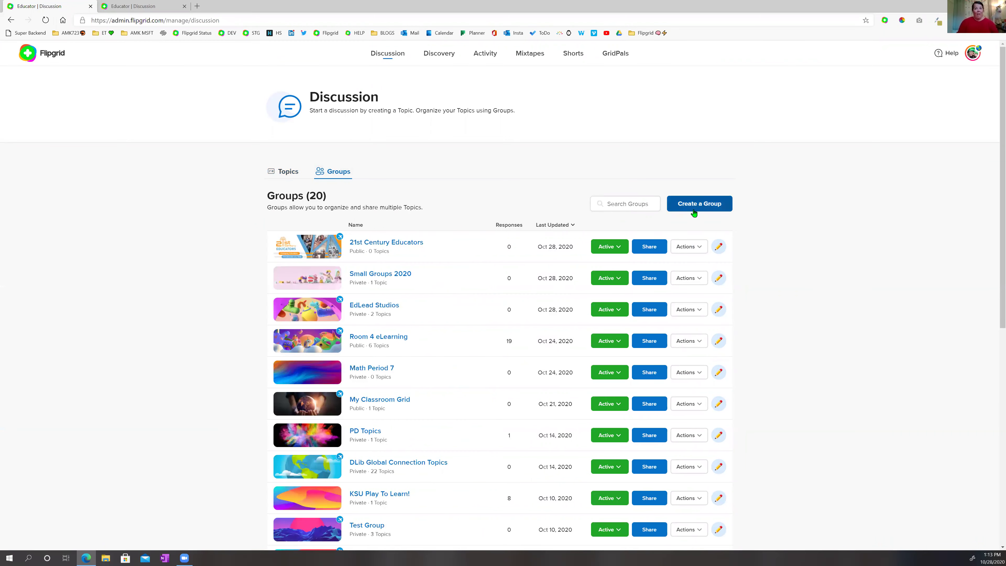
scroll(695, 213, up, 5)
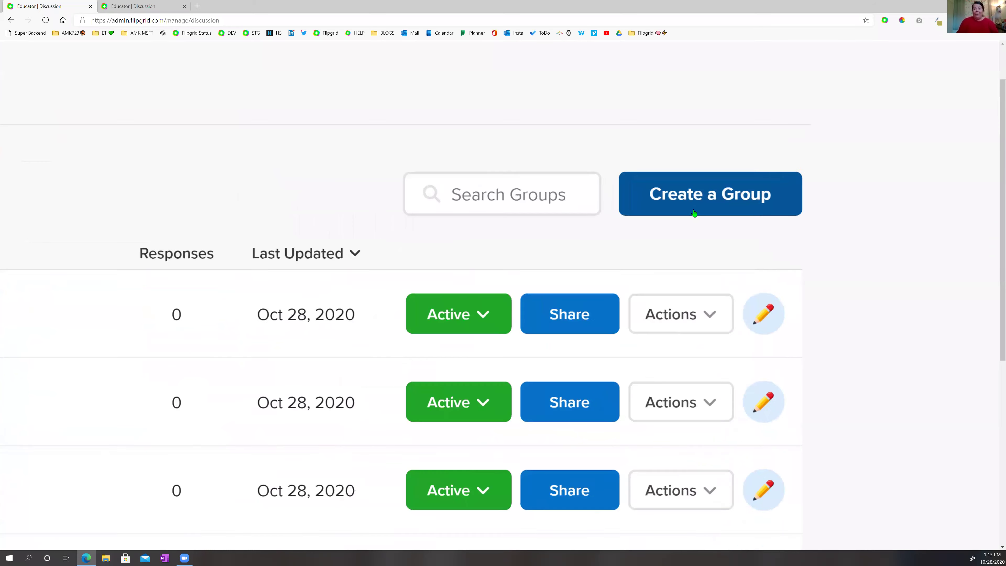
scroll(692, 213, down, 2)
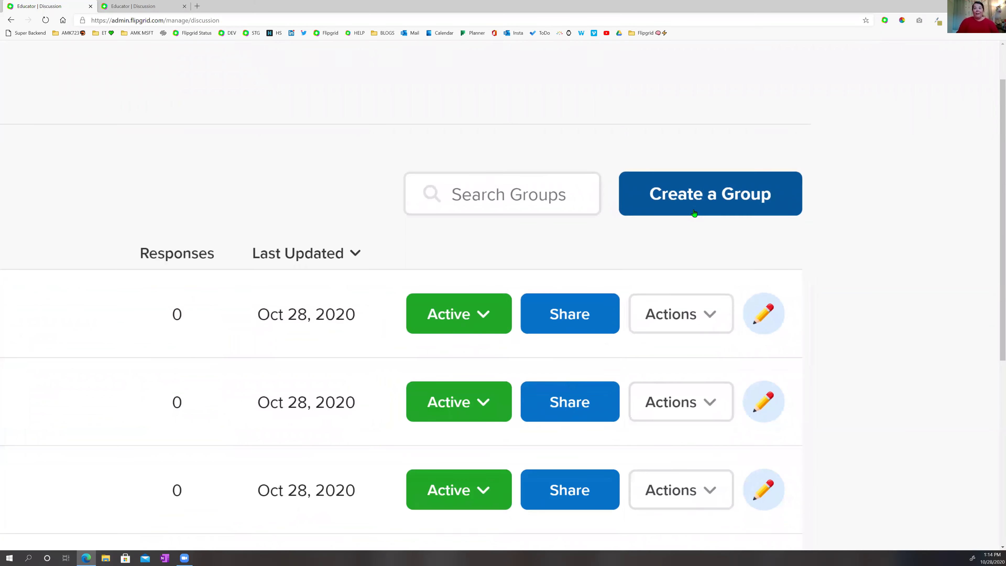
scroll(685, 211, down, 3)
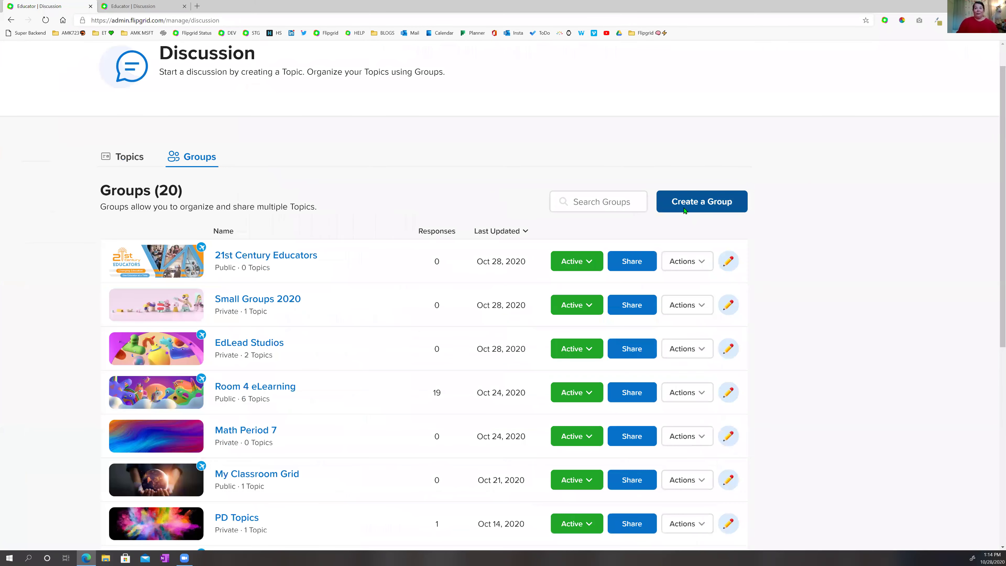
scroll(685, 211, down, 2)
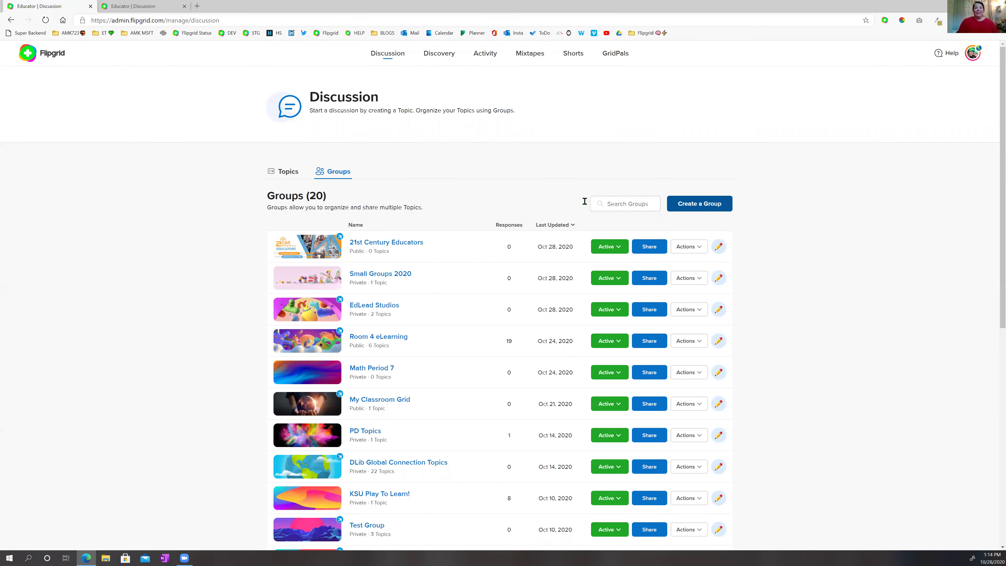
Fill in Create a Group with name SAMPLE, Private, the suggested join code, and Student Email joining.
click(700, 204)
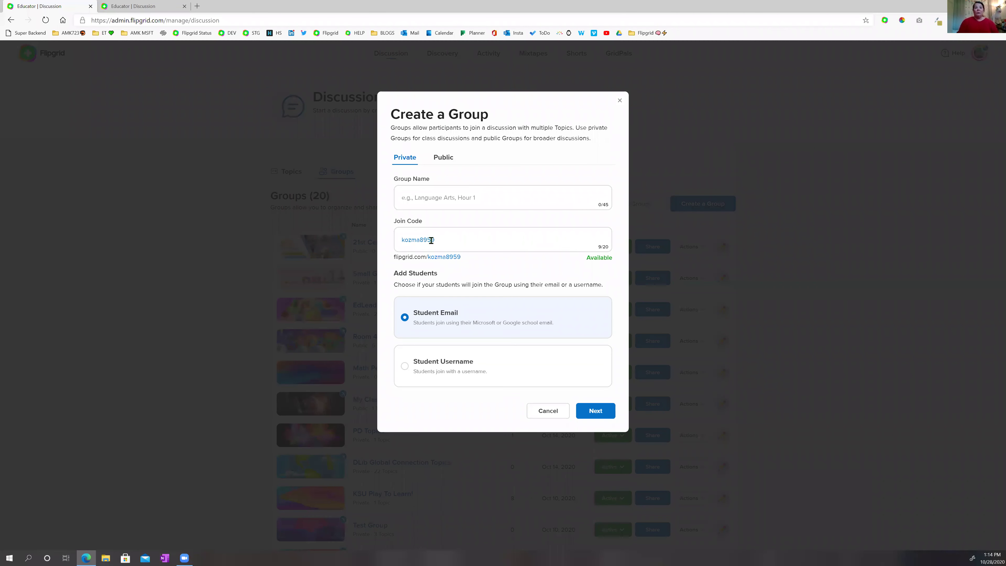
drag(435, 240, 400, 240)
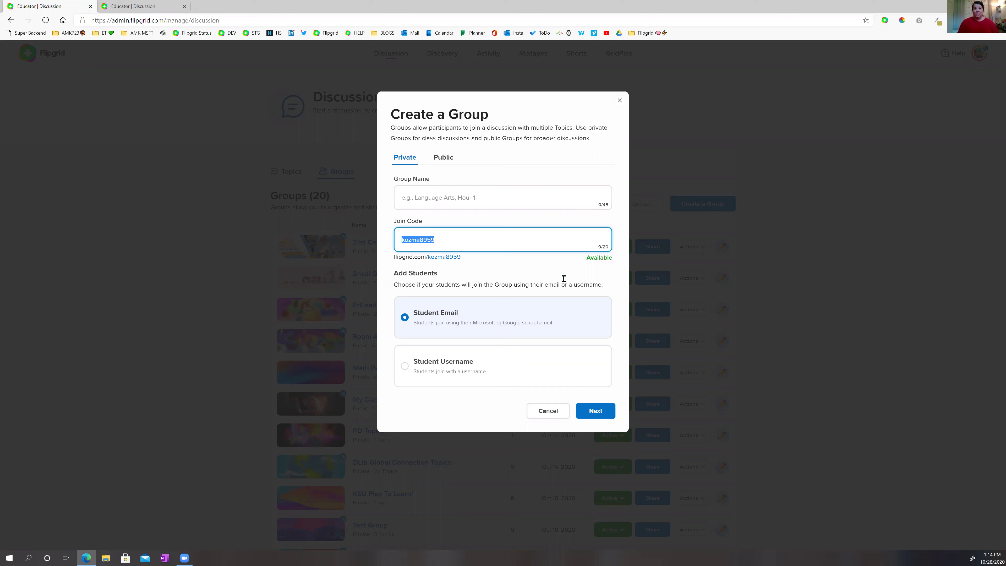
click(507, 201)
text(SAMPLE)
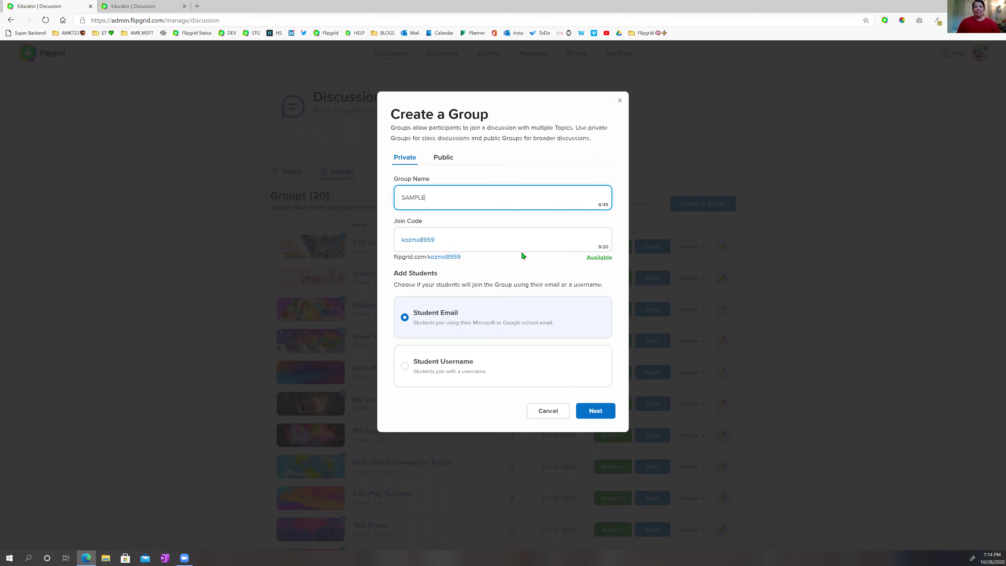
click(571, 320)
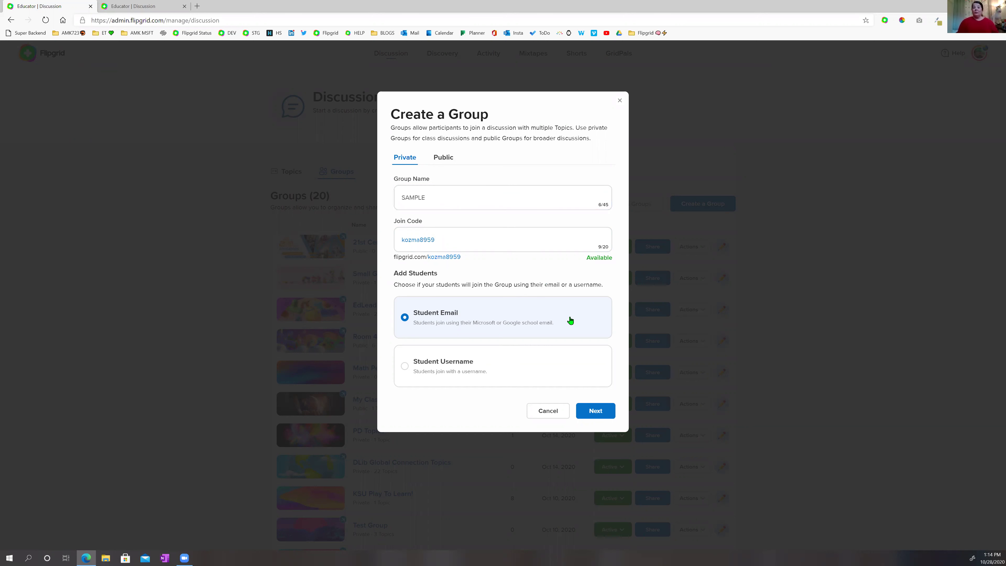
click(563, 360)
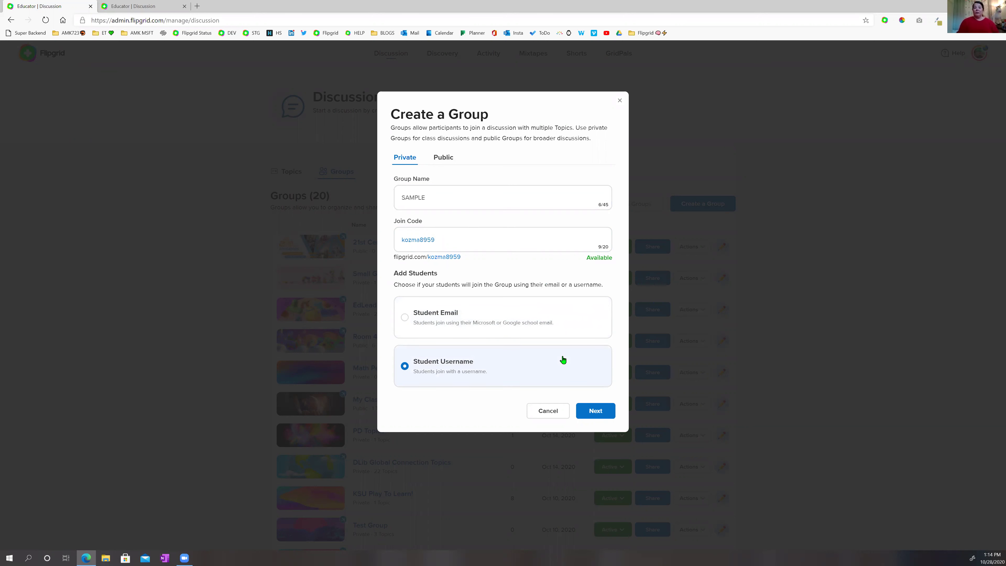
click(585, 321)
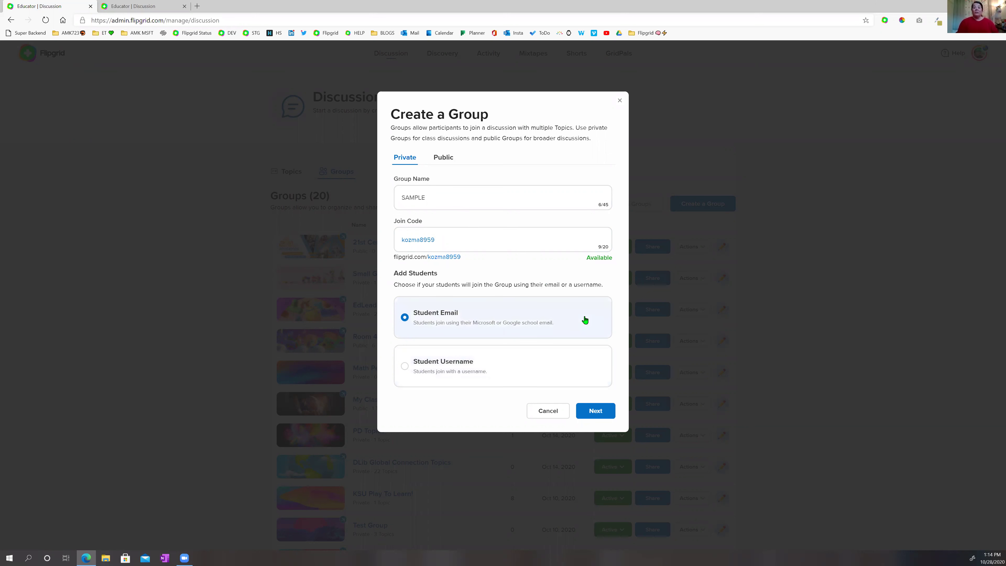
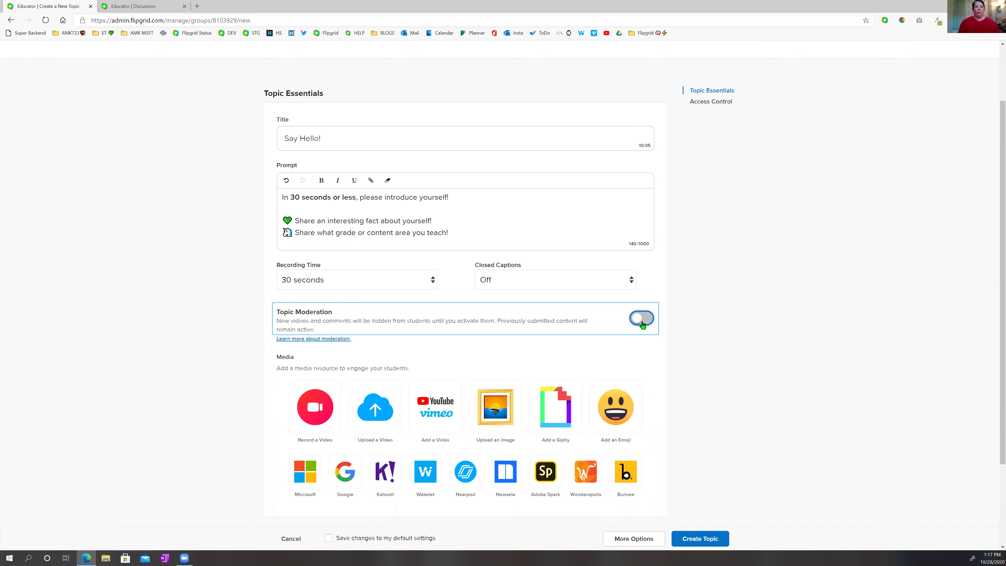
Toggle Topic Moderation on and off twice, leaving it off.
click(647, 321)
click(648, 322)
click(648, 322)
click(646, 326)
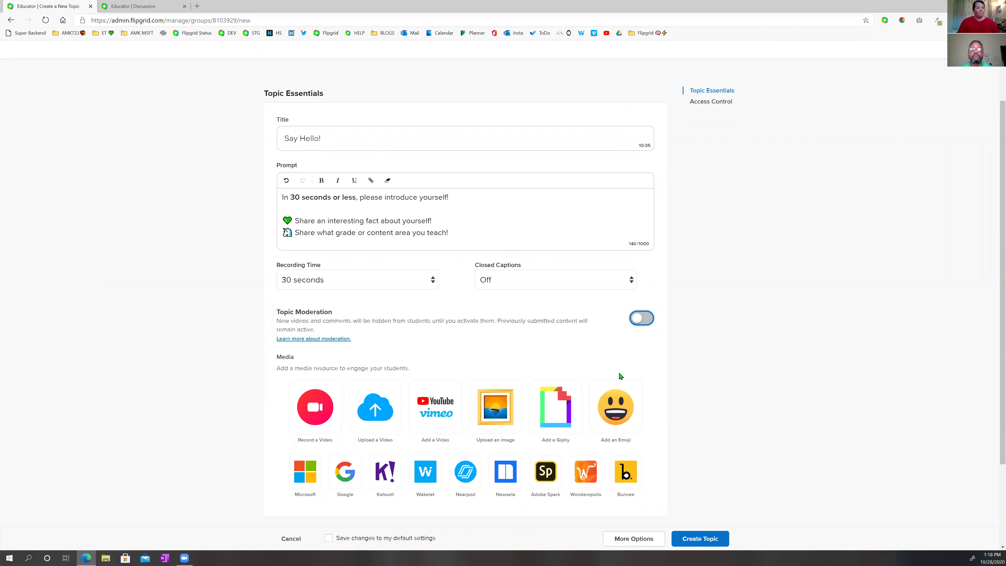
Scroll down and zoom in to bring the Media options into view.
scroll(620, 376, down, 2)
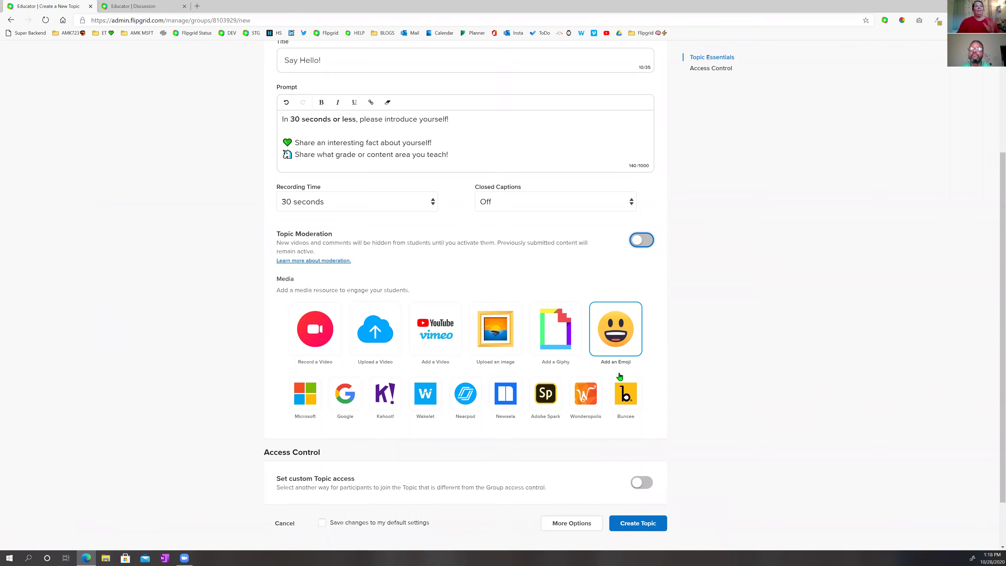
scroll(621, 376, down, 1)
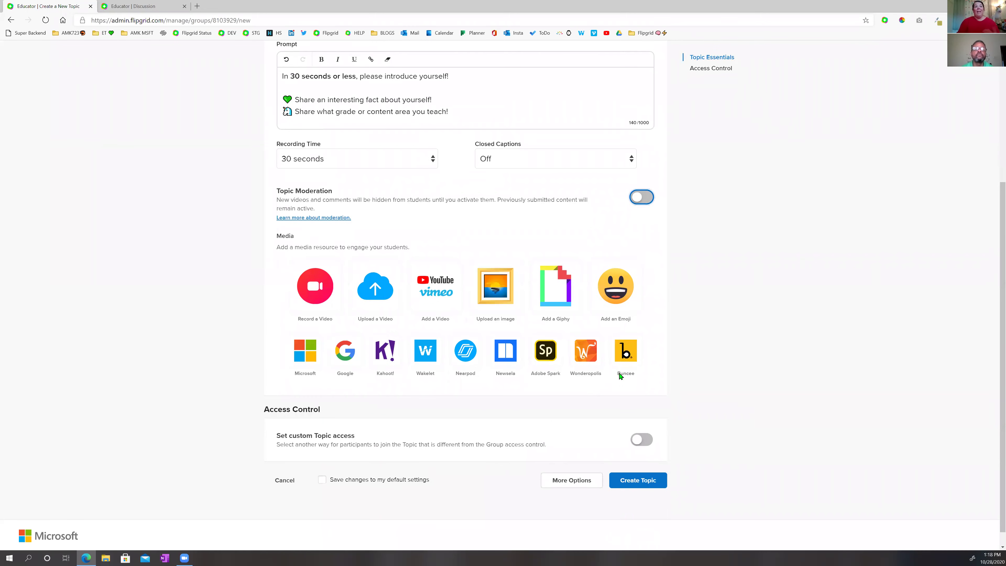
key(ctrl+plus)
key(ctrl+plus)
key(ctrl+plus)
key(ctrl+plus)
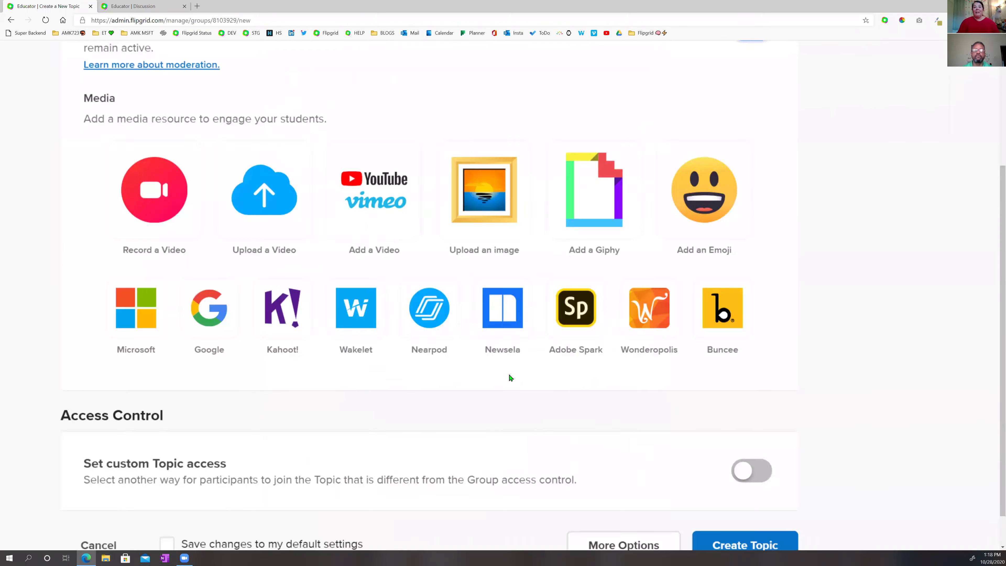
scroll(510, 378, up, 3)
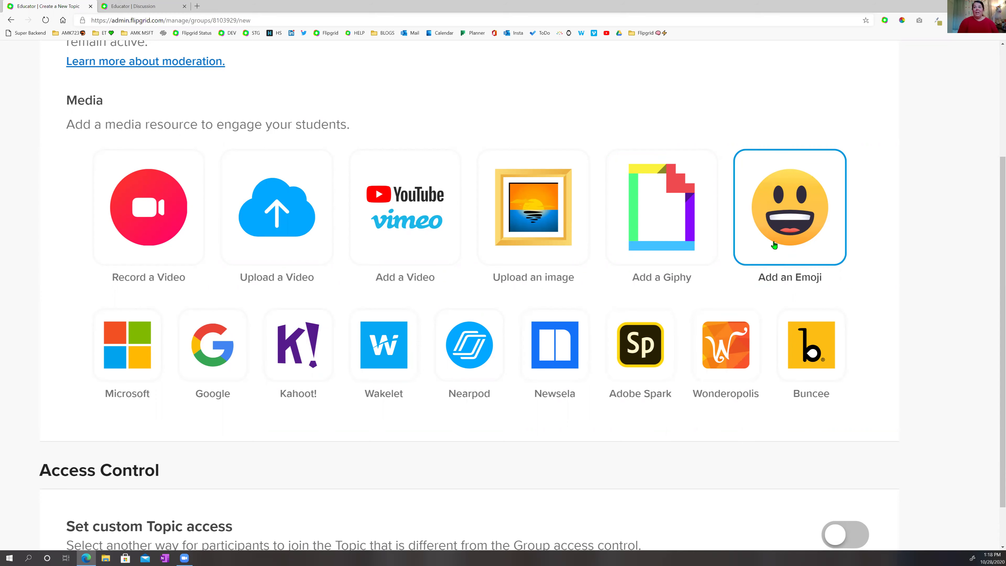
Search Giphy for 'hello' and attach the cloudy HELLO GIF as the topic's media.
click(681, 219)
click(523, 292)
text(hello)
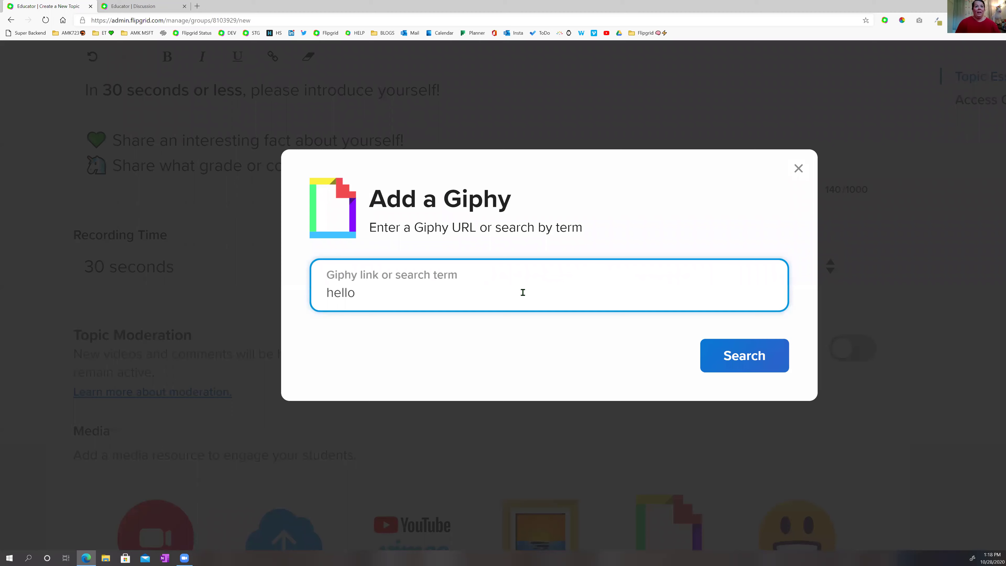
click(781, 371)
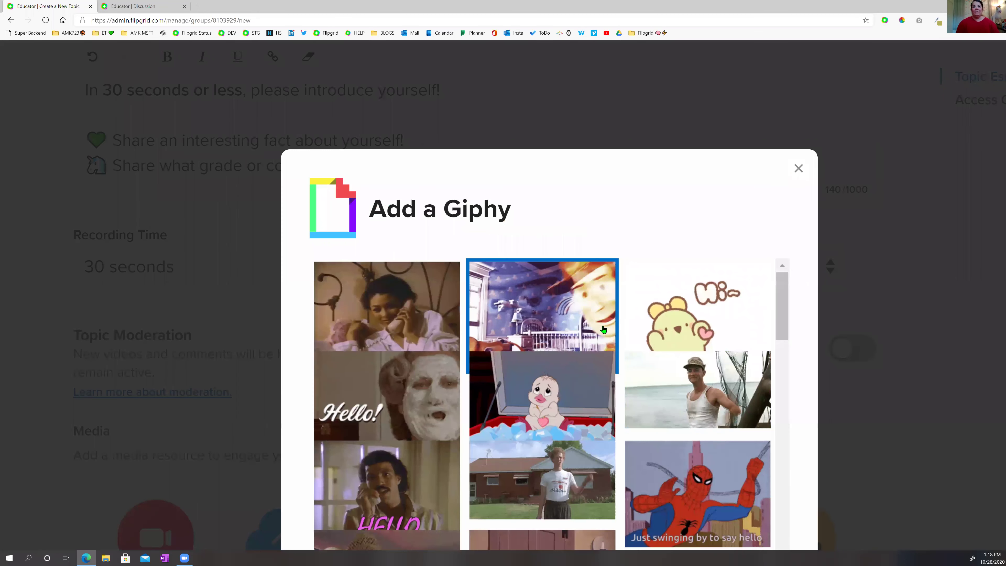
key(ctrl+minus)
key(ctrl+minus)
key(ctrl+minus)
key(ctrl+minus)
key(ctrl+minus)
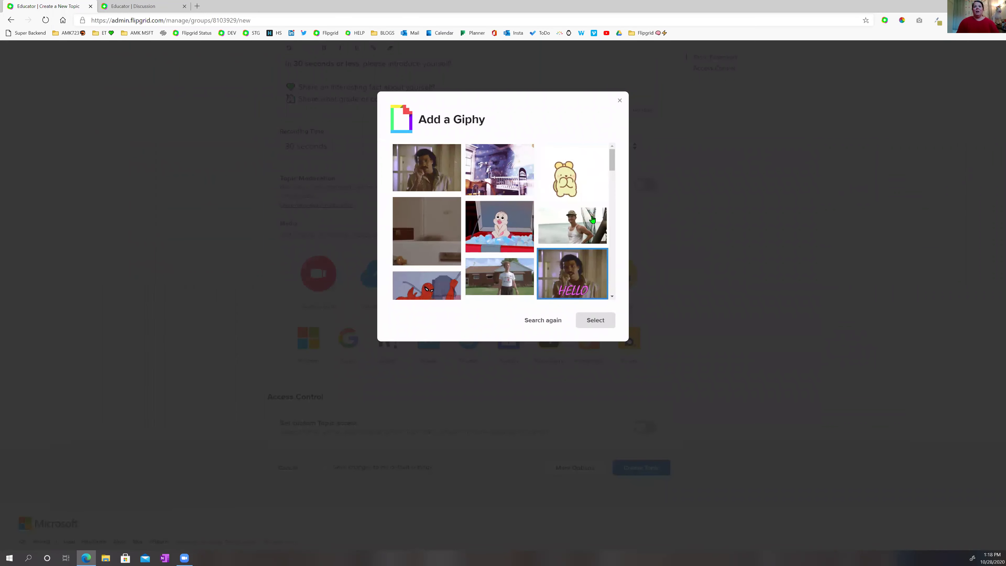
key(shift+Tab)
key(Return)
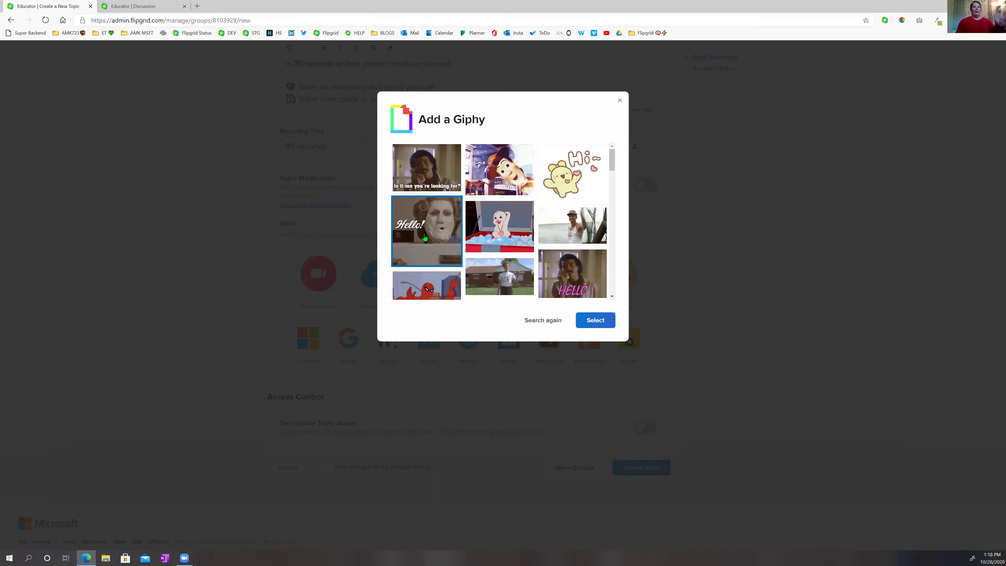
scroll(614, 293, down, 3)
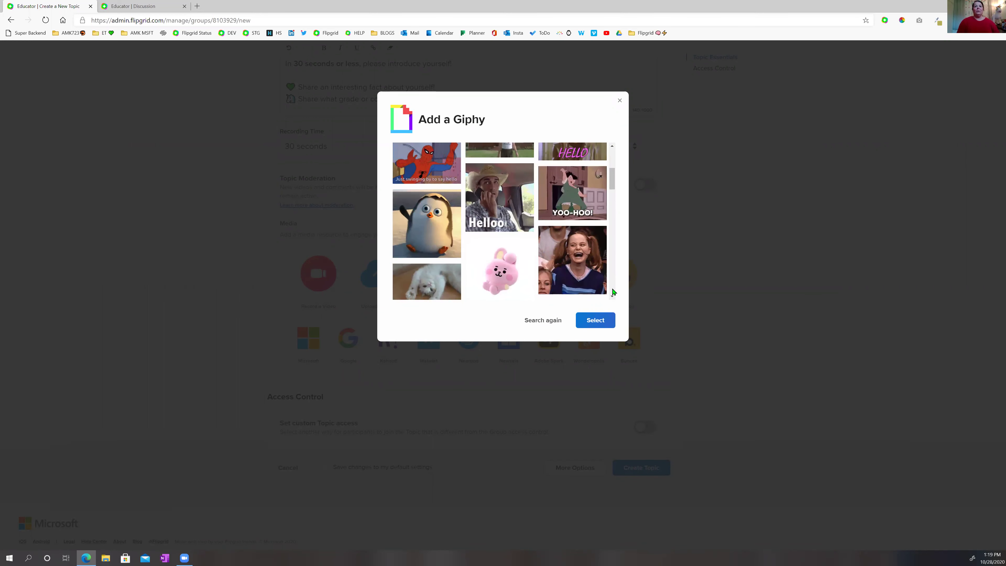
scroll(451, 230, up, 3)
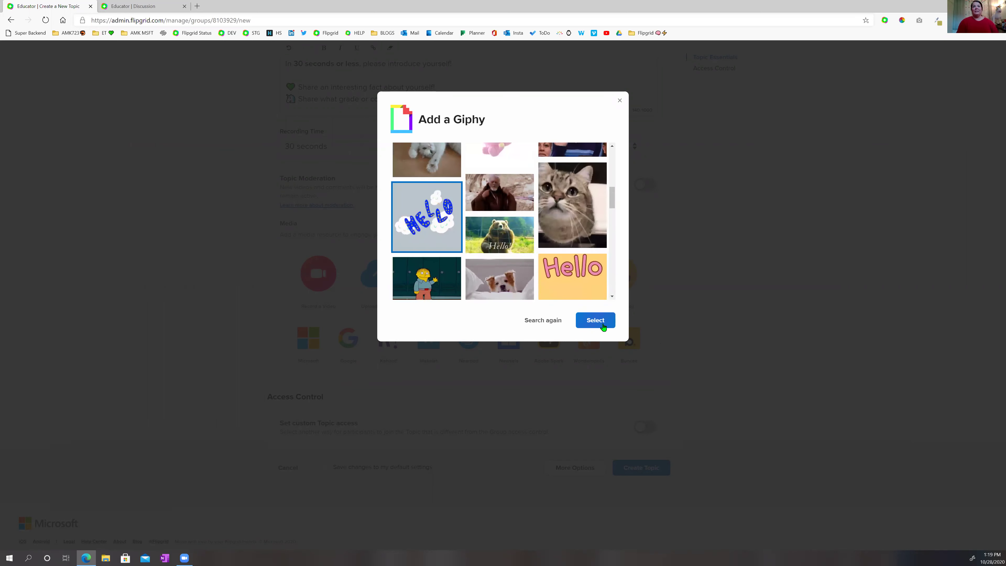
click(601, 323)
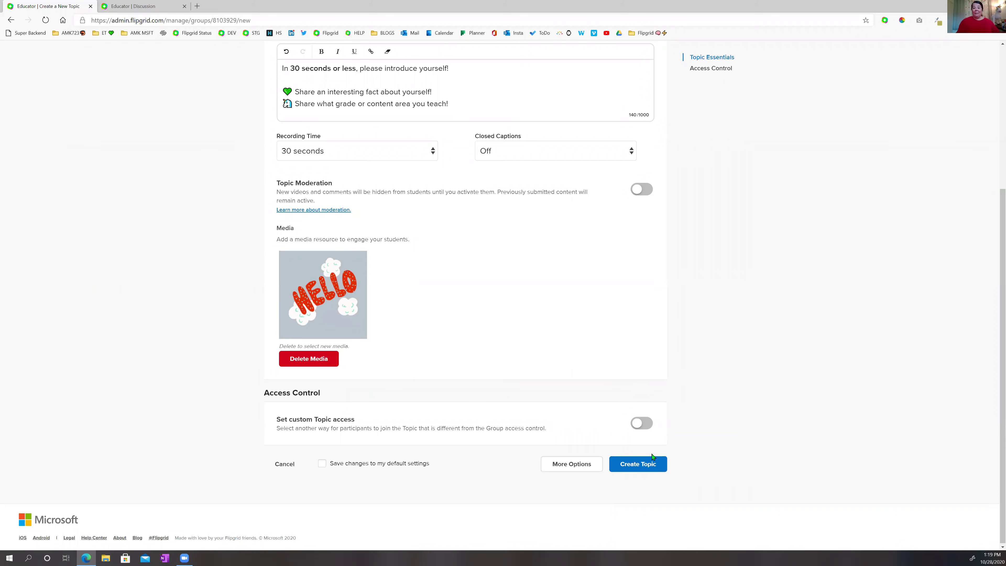
Create the Say Hello! topic with its prompt, 30-second limit and HELLO GIF.
click(652, 468)
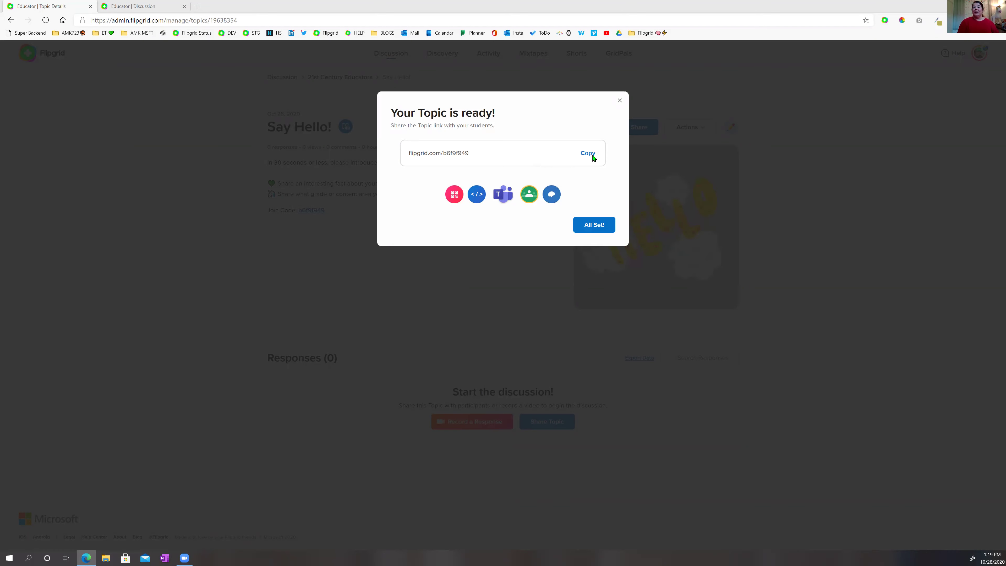
Dismiss the 'Your Topic is ready!' share dialog to reach the Say Hello! topic page.
click(594, 225)
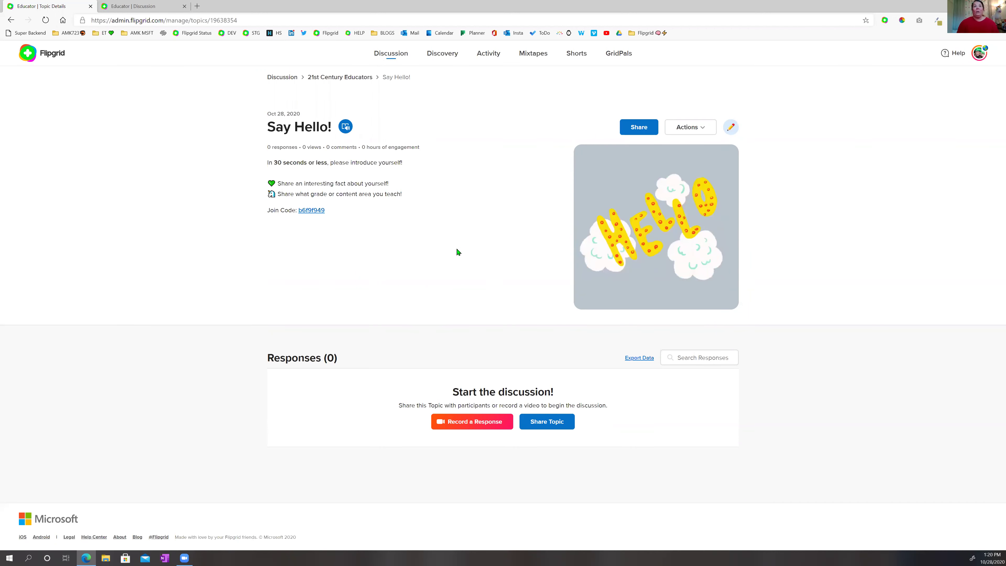
Go back to the 21st Century Educators group's Topics list and open a new browser tab.
click(354, 77)
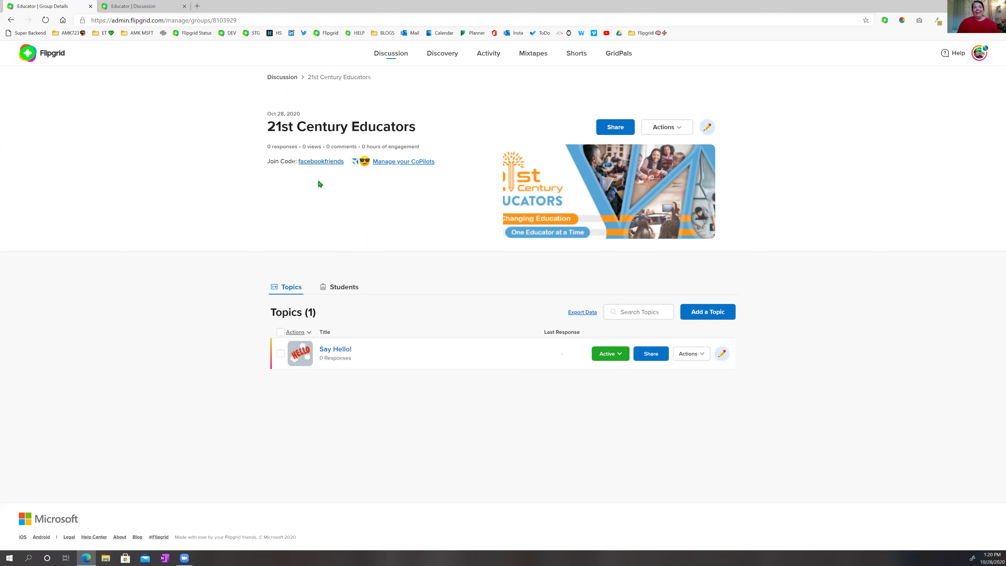
scroll(320, 178, up, 3)
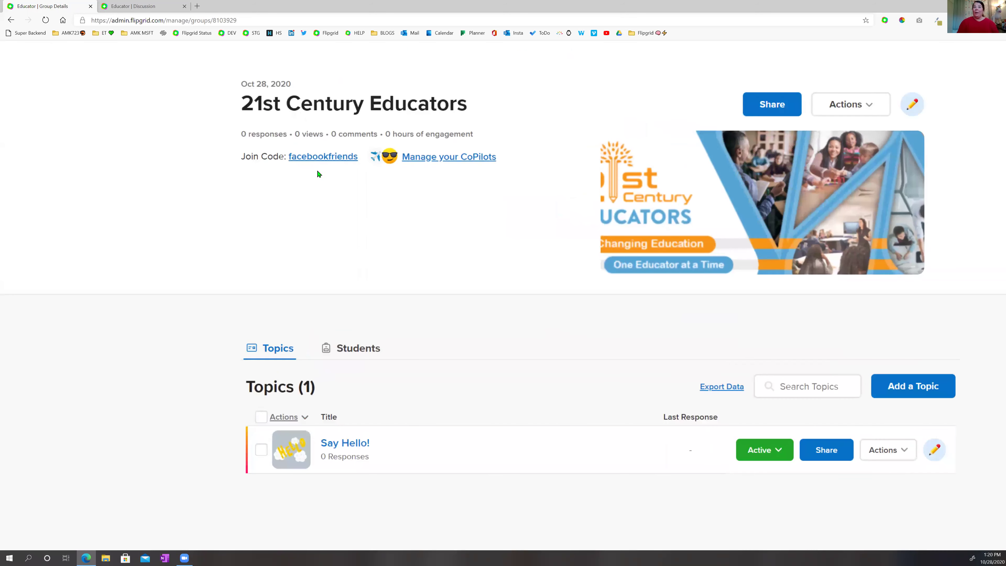
scroll(321, 163, up, 3)
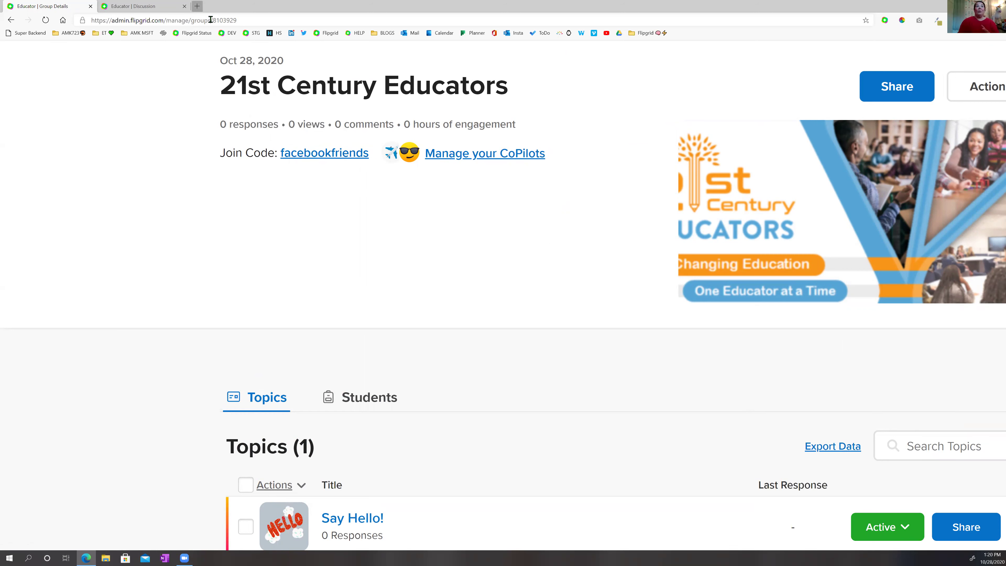
key(ctrl+t)
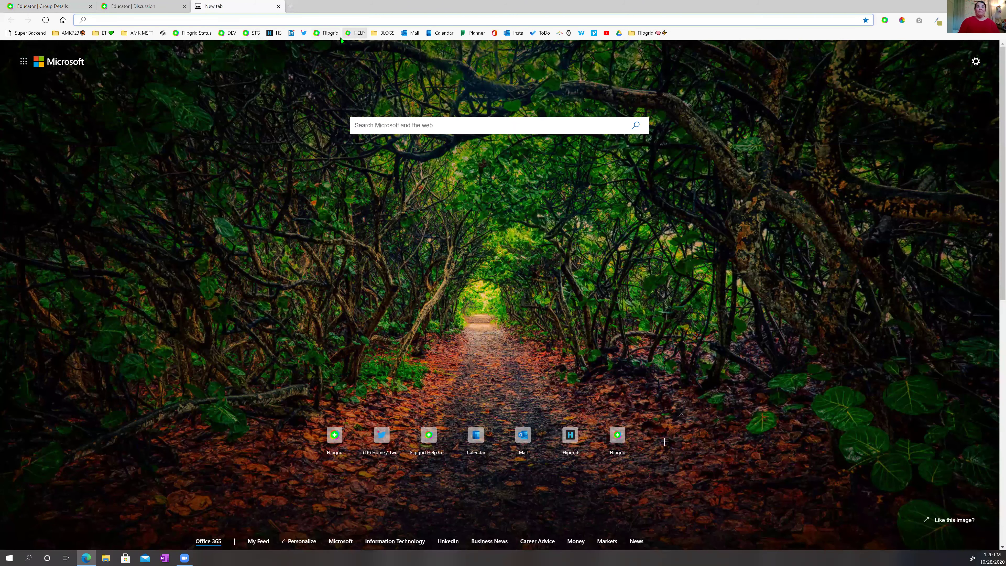
From the Flipgrid home page, enter the group's join code to open its student view.
click(333, 33)
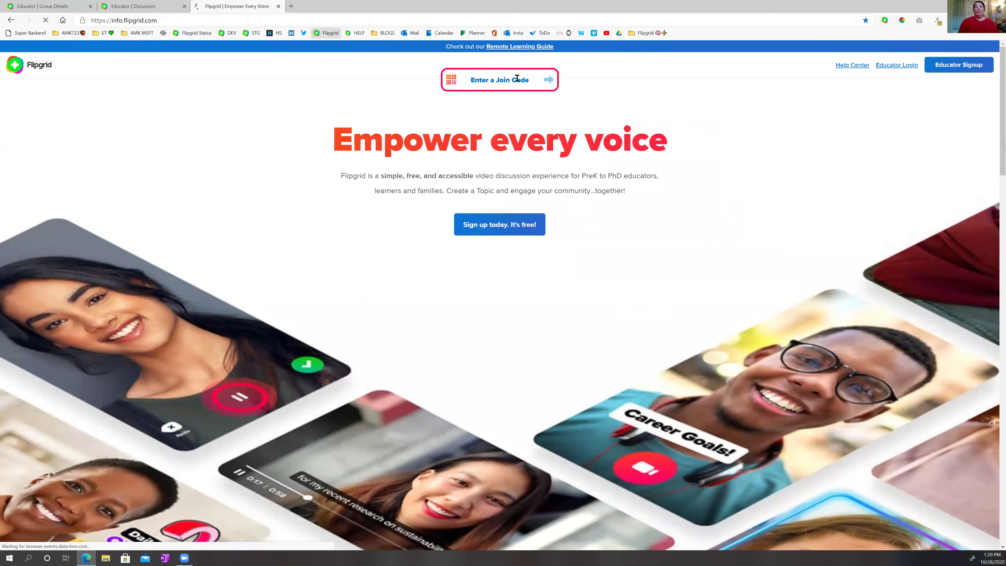
click(517, 78)
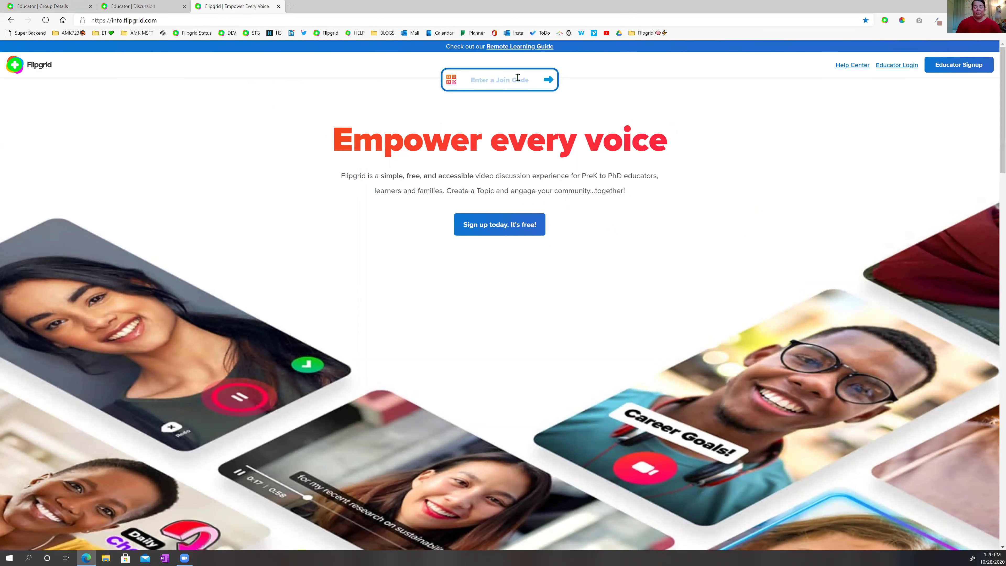
key(Return)
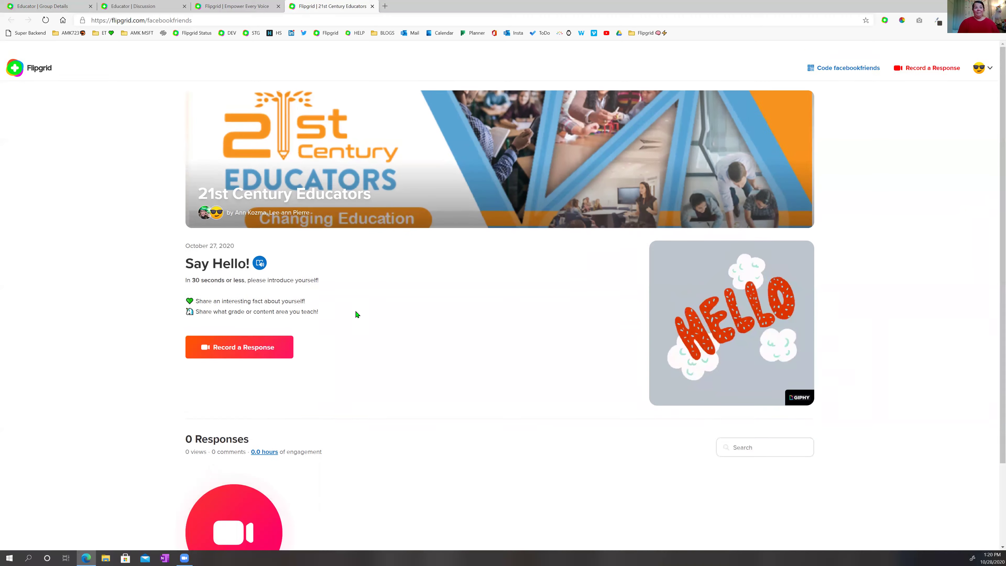
scroll(356, 314, down, 1)
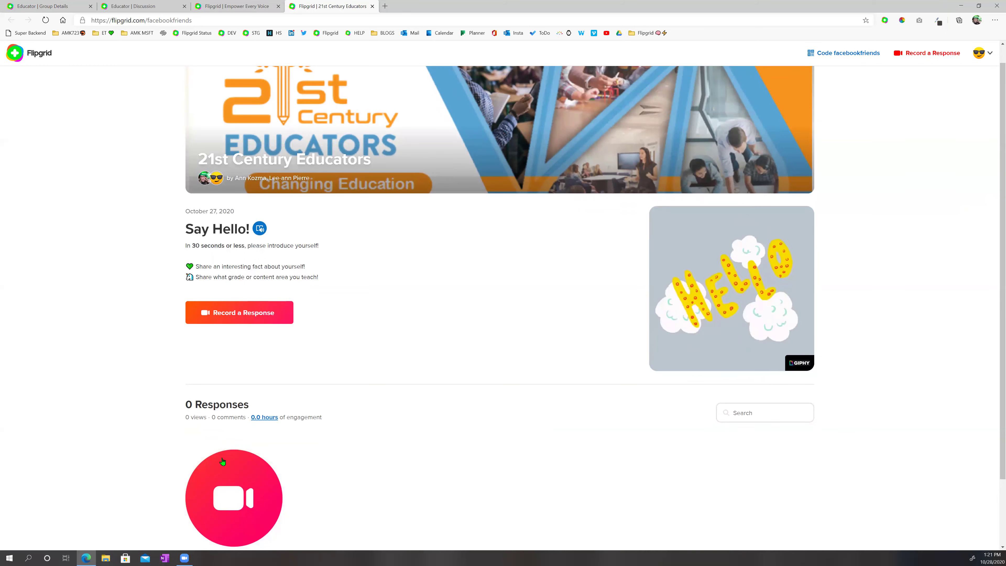
Start a response to Say Hello! and choose Google sign-in at the Join the discussion prompt.
click(231, 495)
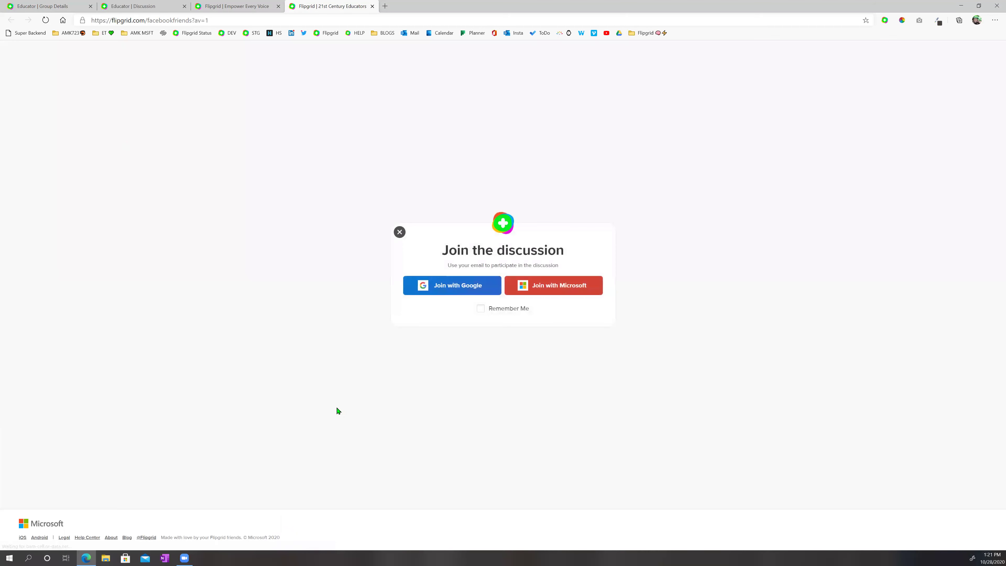
click(466, 286)
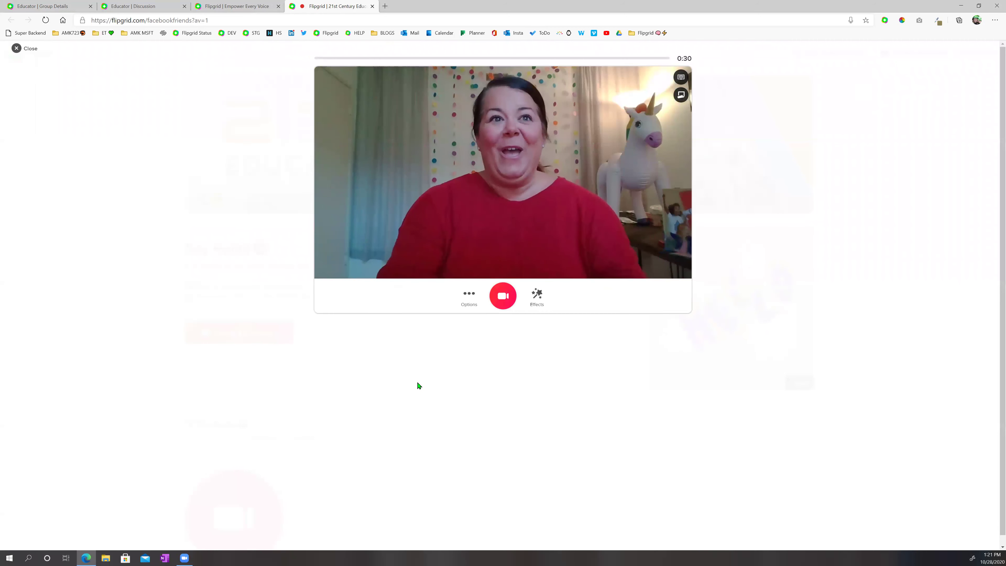
Zoom the page back out, then close and reopen the recorder with its live webcam preview.
scroll(419, 386, up, 3)
scroll(419, 386, up, 3)
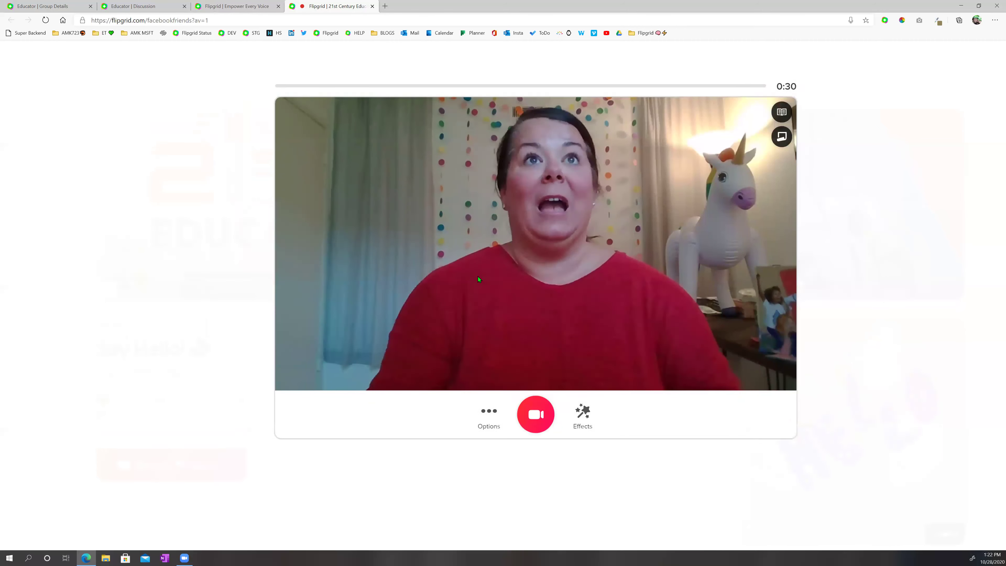
key(ctrl+minus)
key(ctrl+minus)
key(ctrl+minus)
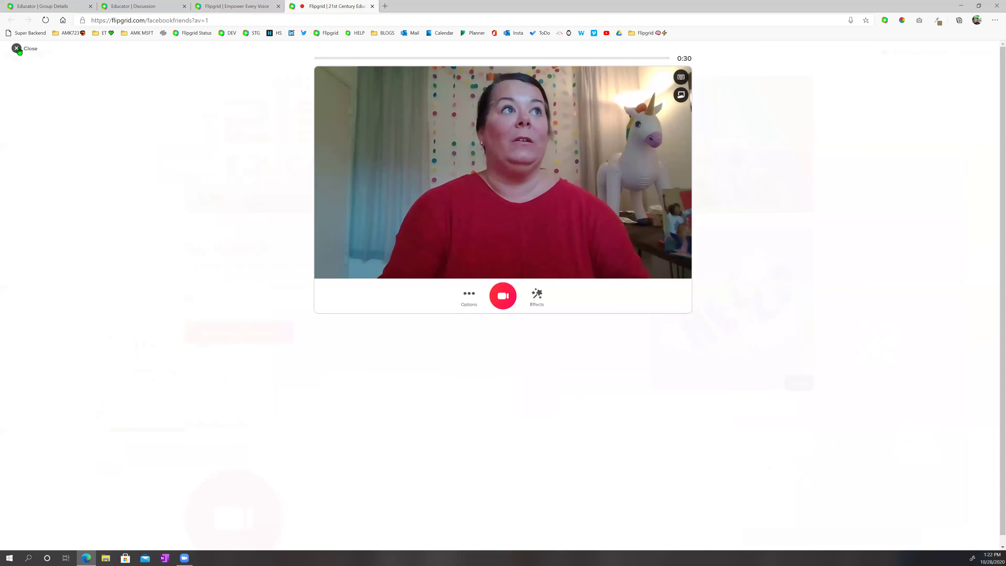
click(18, 49)
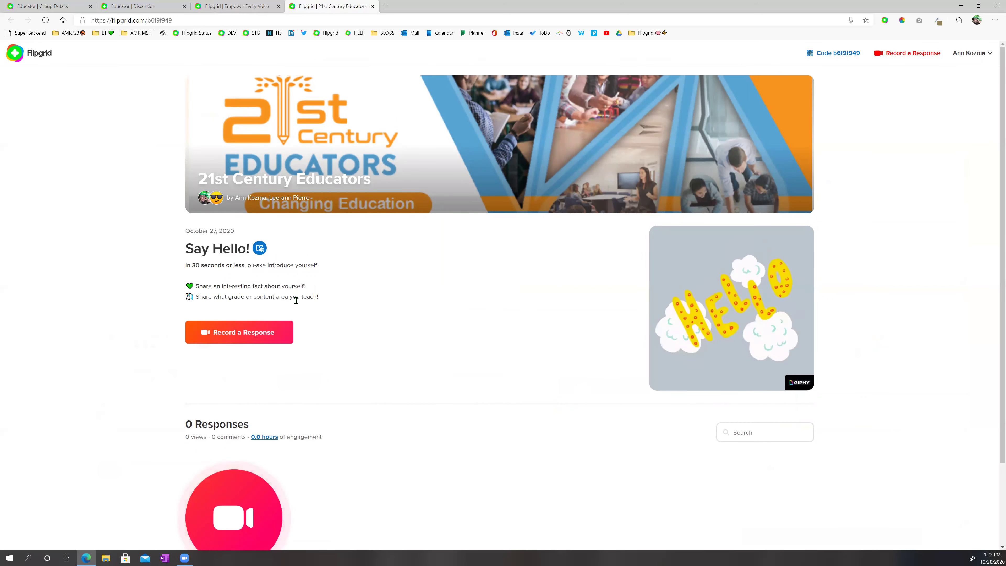
scroll(295, 300, up, 5)
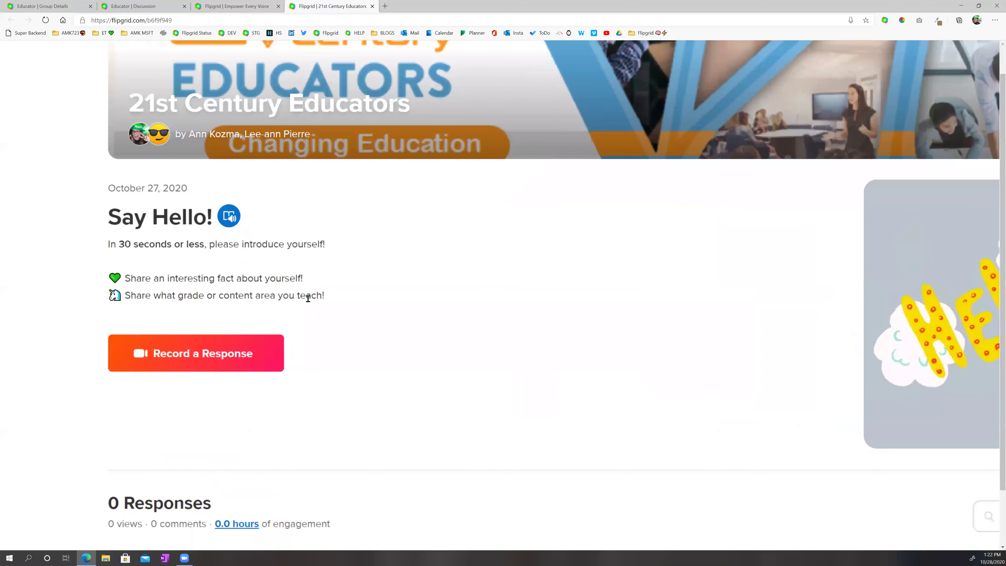
scroll(308, 298, up, 3)
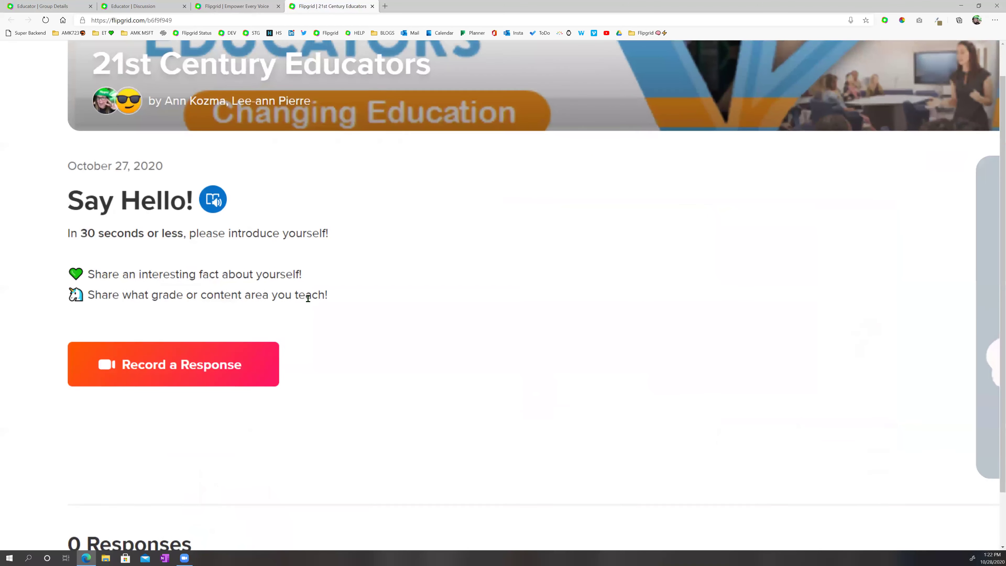
scroll(270, 317, down, 3)
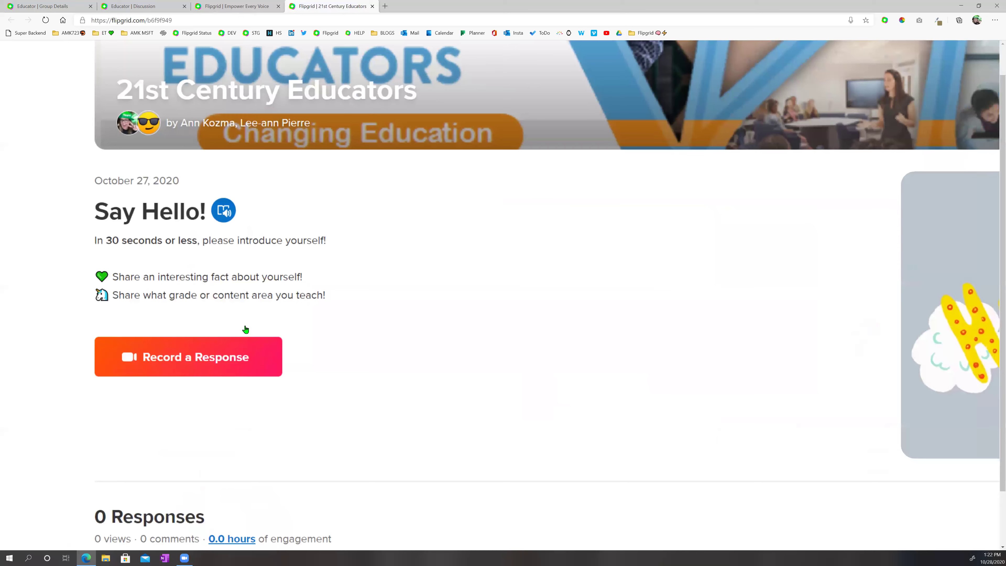
scroll(474, 355, down, 3)
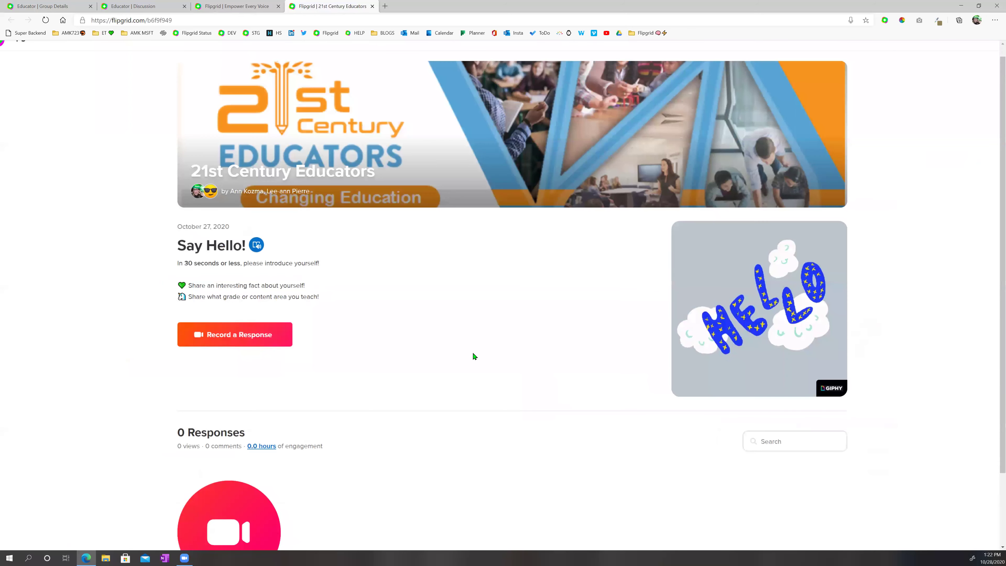
key(Return)
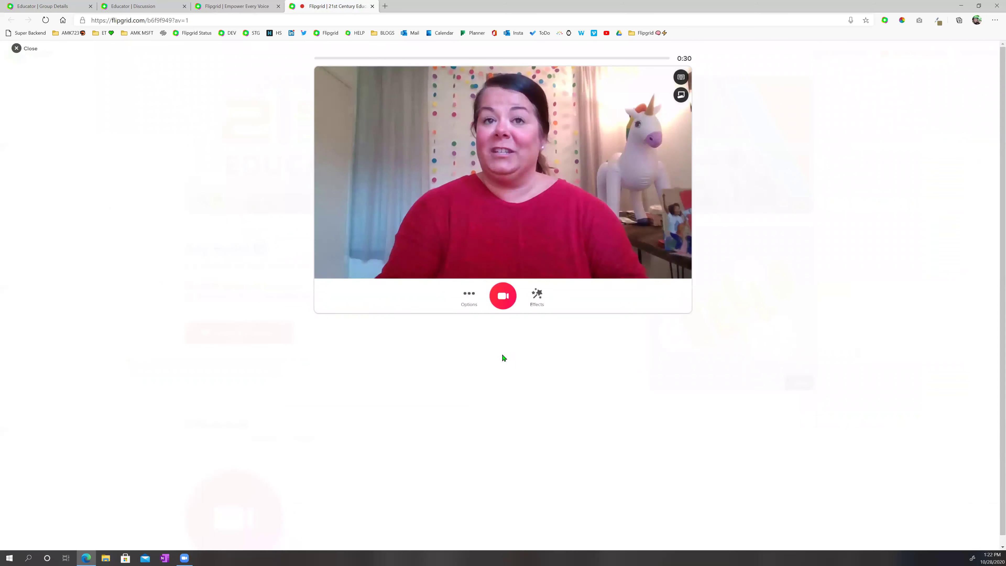
scroll(503, 358, up, 3)
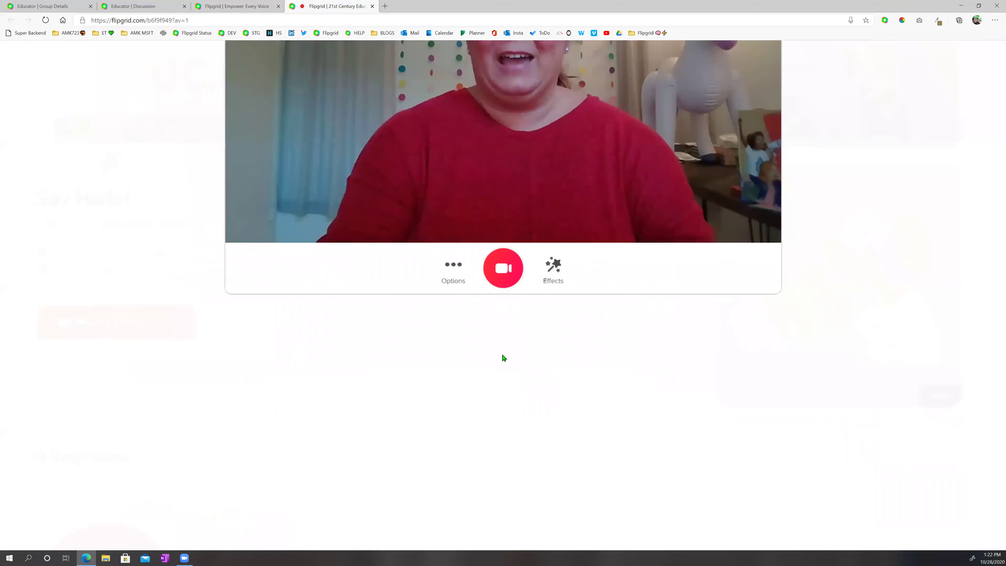
scroll(503, 355, up, 2)
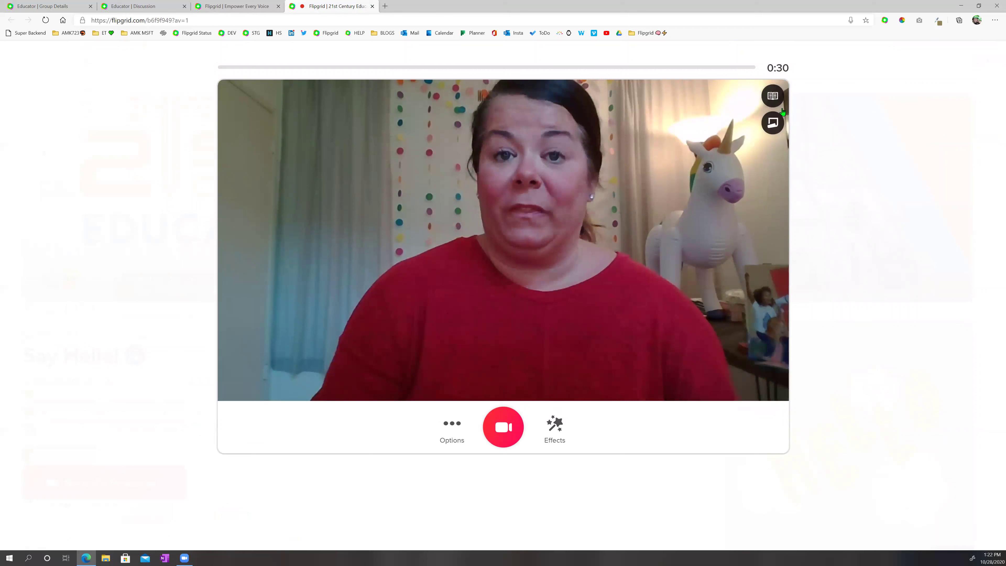
Show the Say Hello! topic card, add a sticky note reading 'NOTES', reposition it, then close it.
click(774, 96)
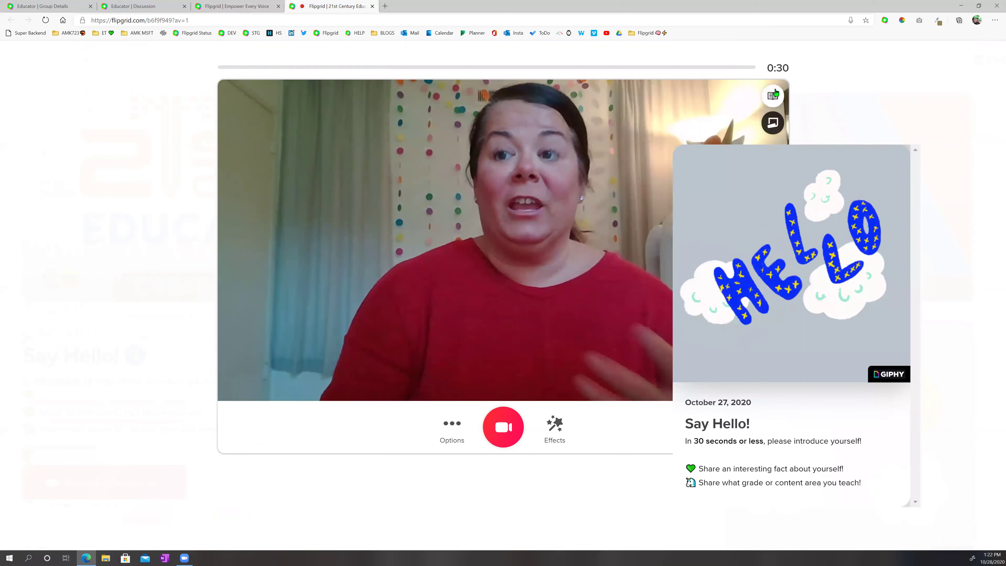
click(773, 124)
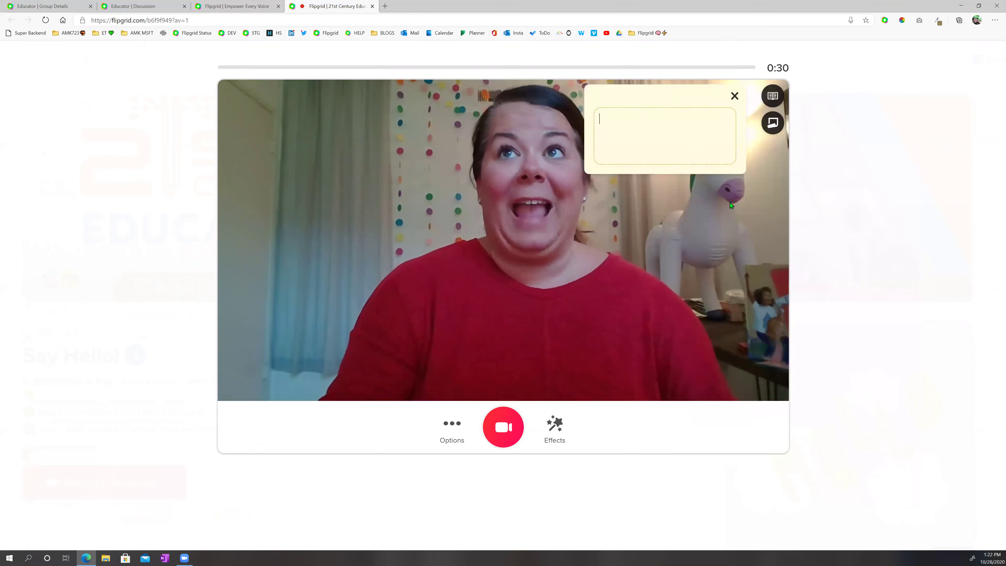
drag(672, 93, 730, 202)
drag(599, 204, 456, 243)
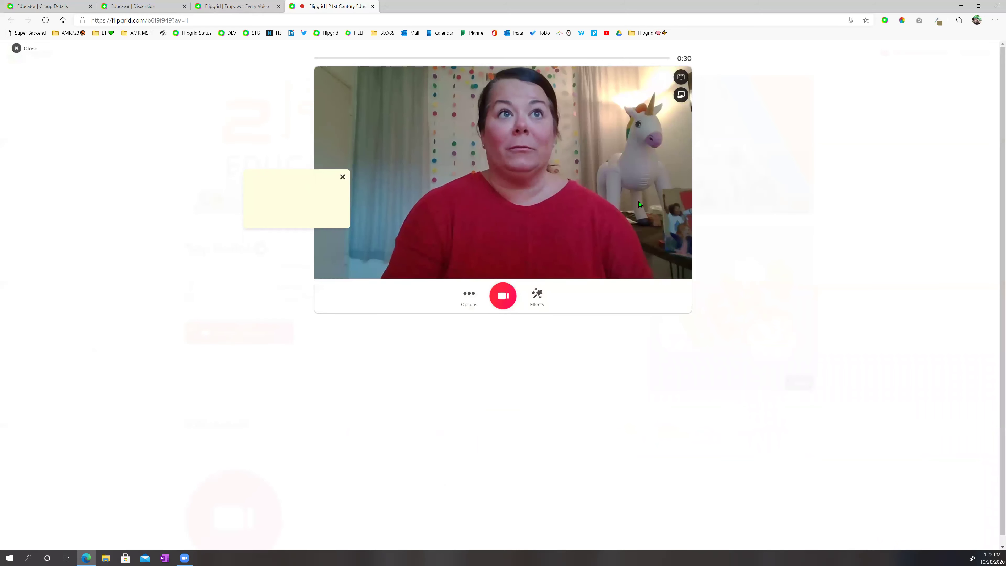
drag(640, 204, 647, 215)
click(600, 232)
text(NOTES)
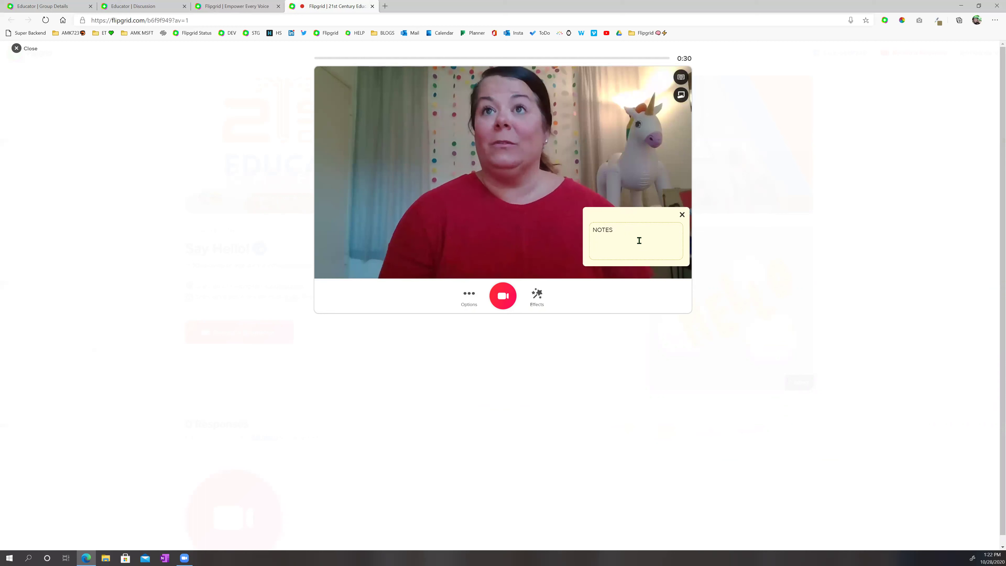
click(682, 215)
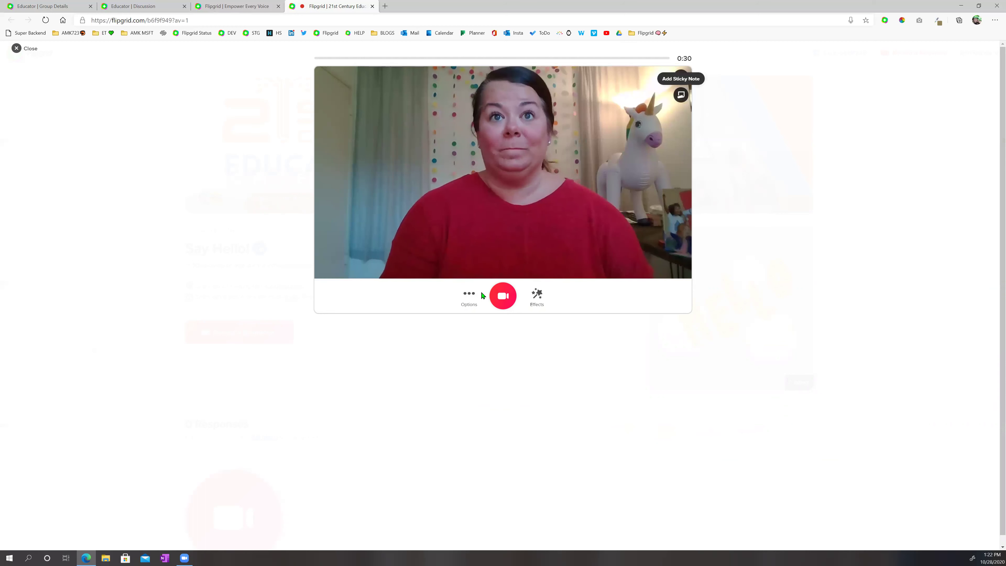
Toggle Mirror video on and off repeatedly in the recording options, ending mirrored.
click(470, 295)
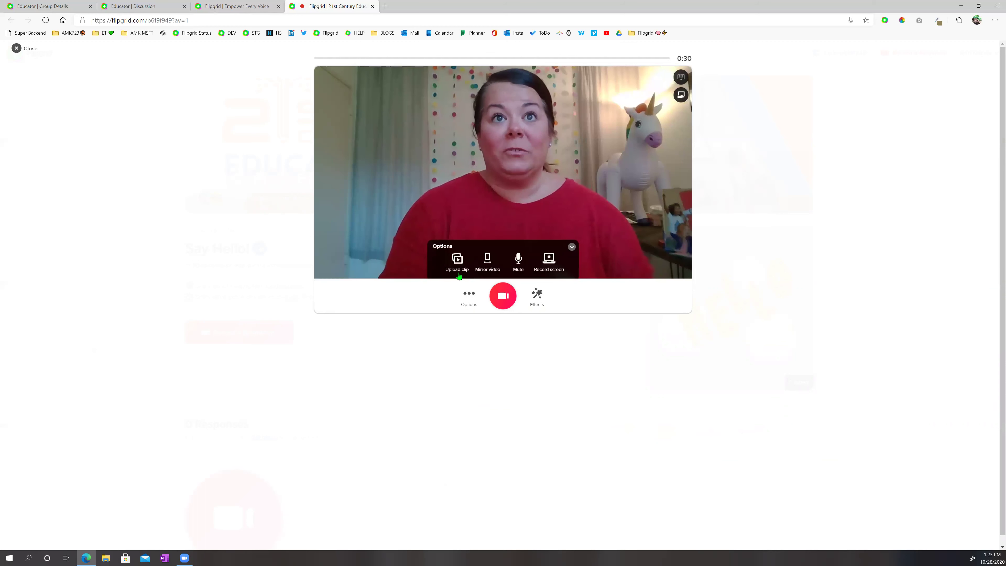
click(488, 263)
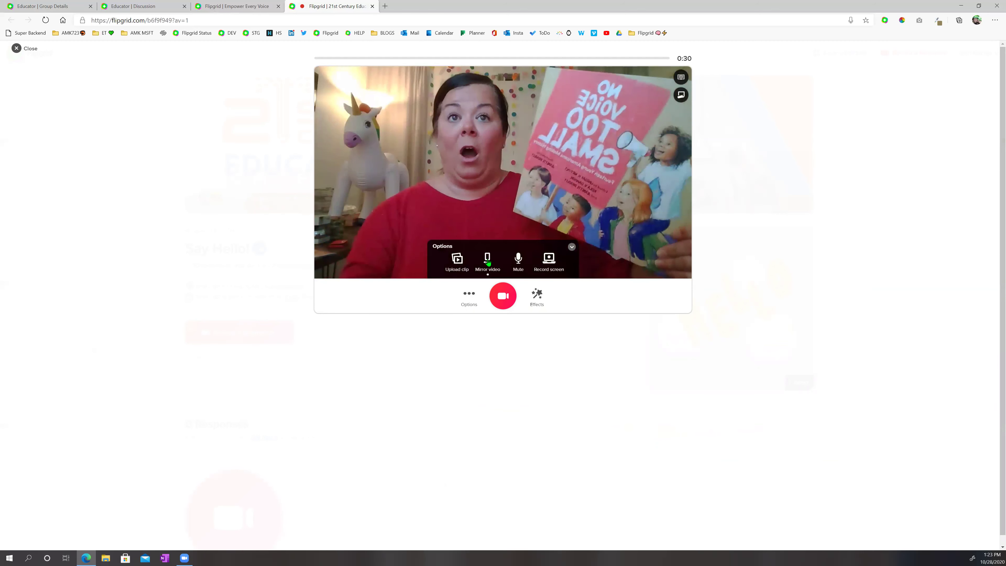
click(488, 263)
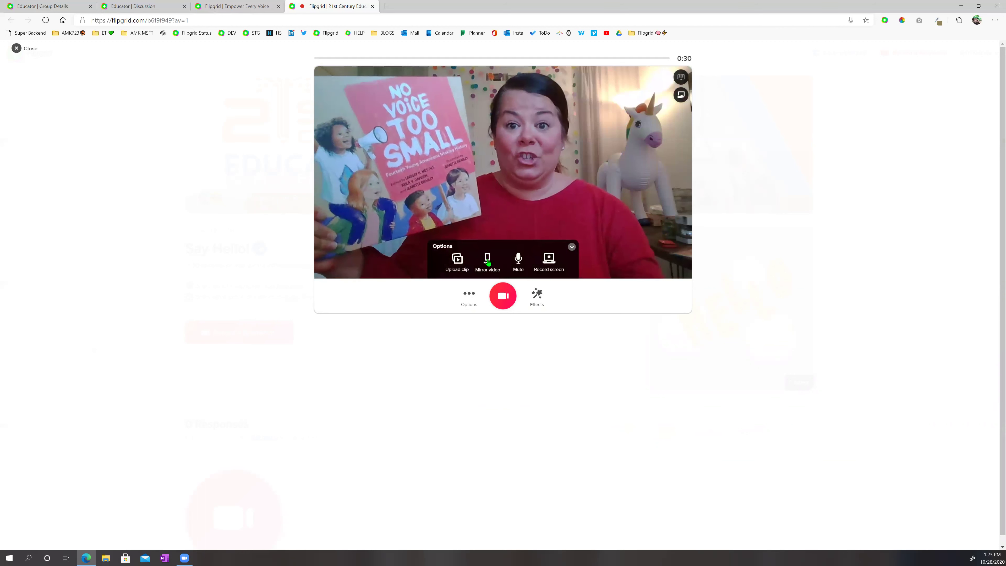
click(488, 263)
click(488, 263)
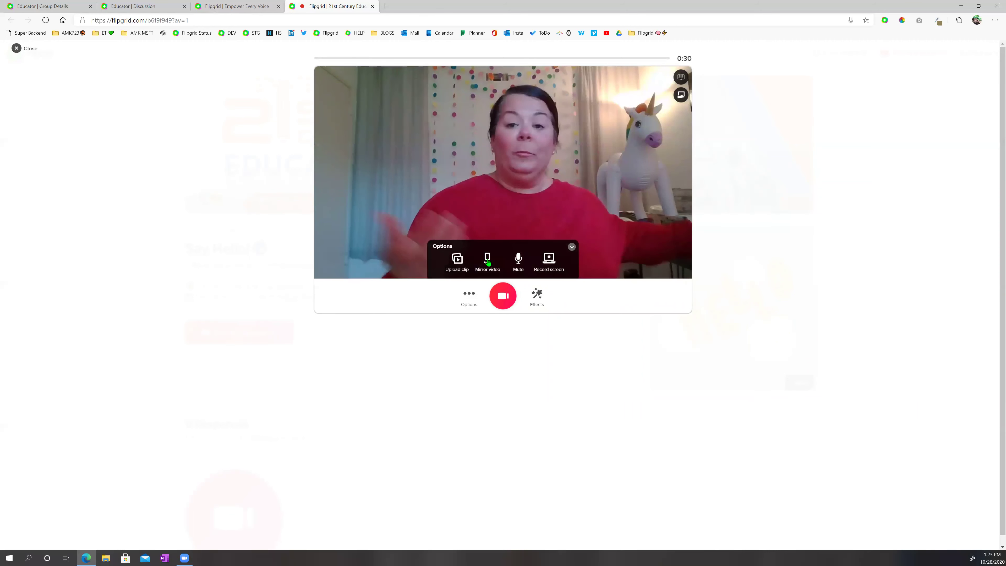
click(489, 263)
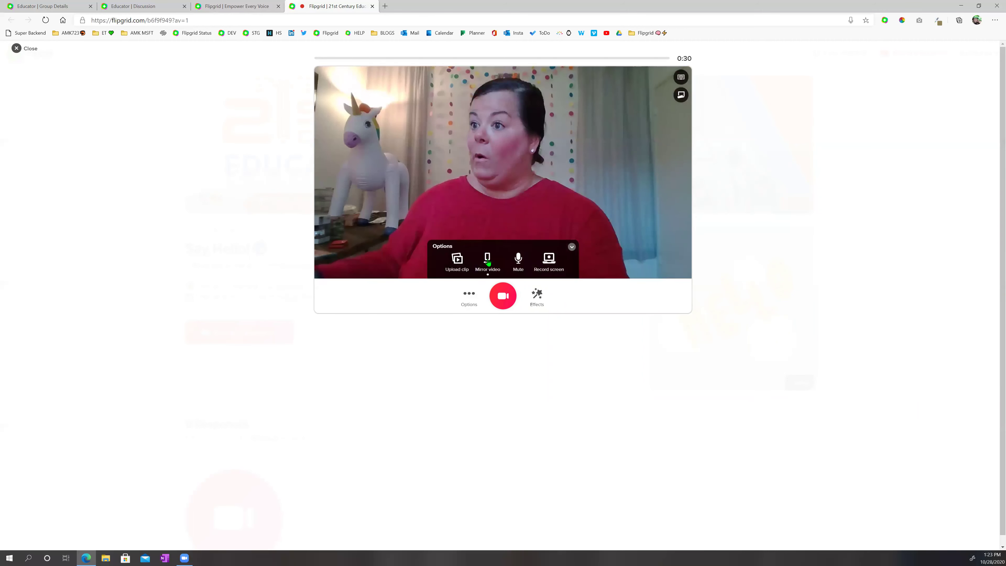
click(489, 262)
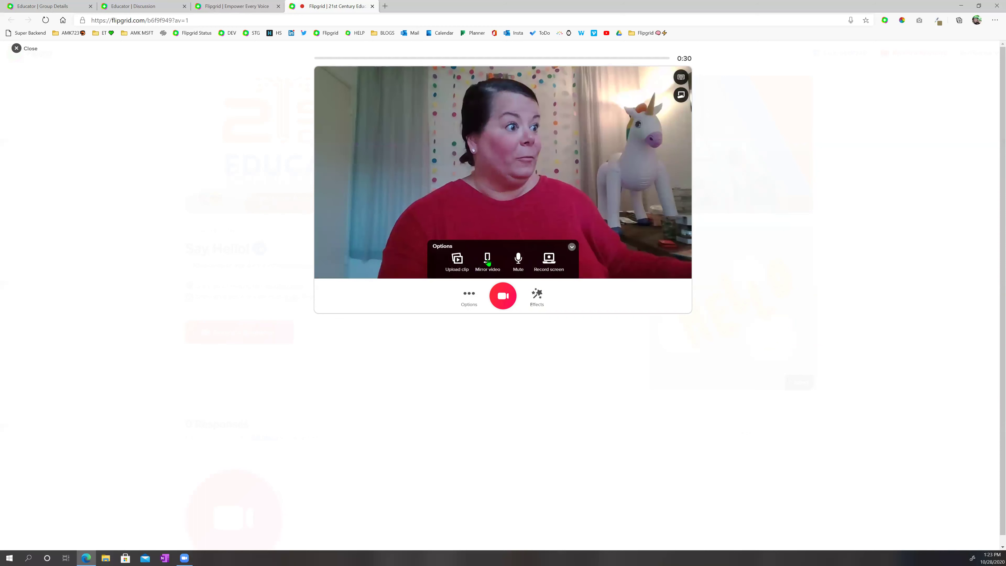
click(488, 263)
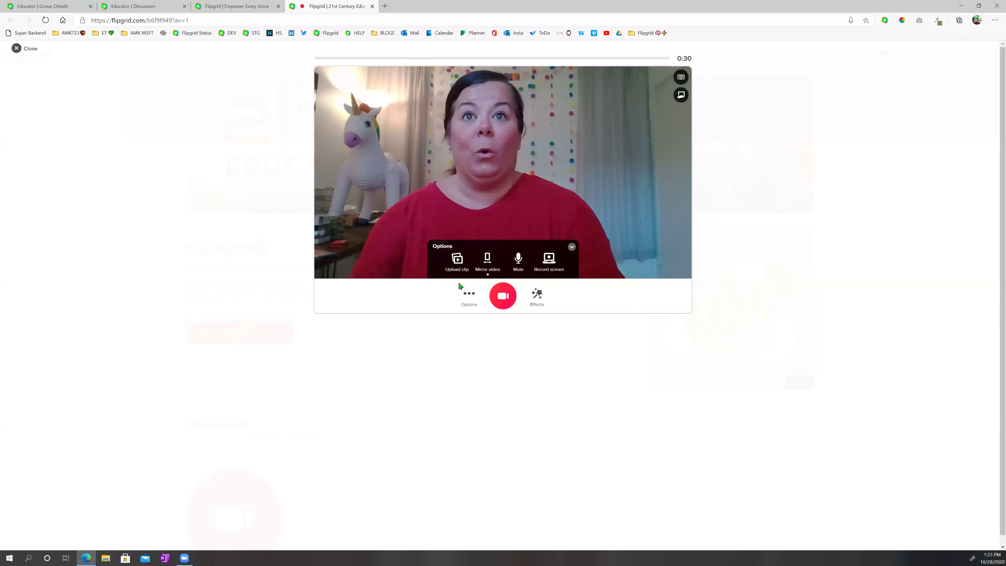
click(465, 294)
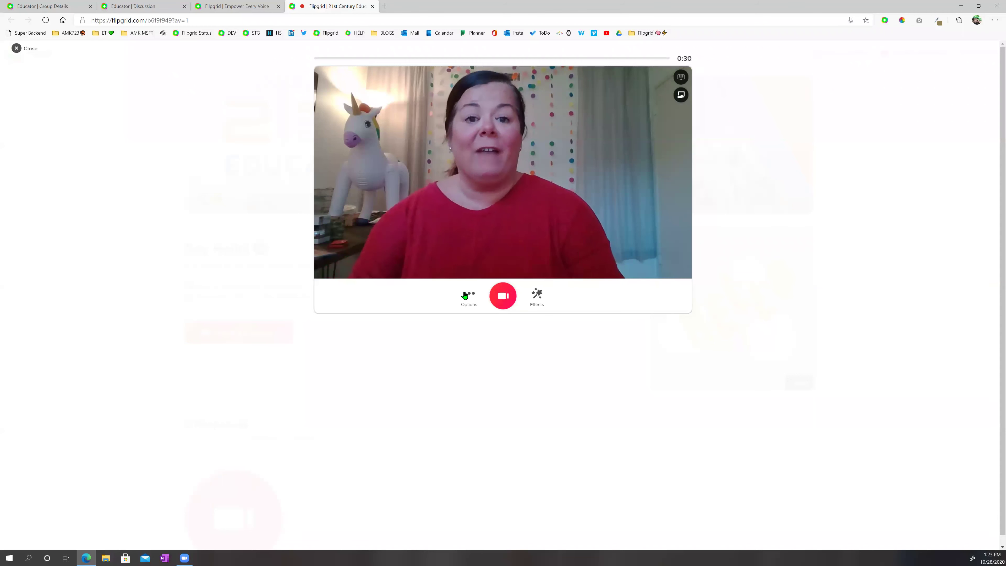
Try rainbow, tint, pixelate, Lego and black-and-white filters, then settle on pink-teal Vaporwave.
click(540, 296)
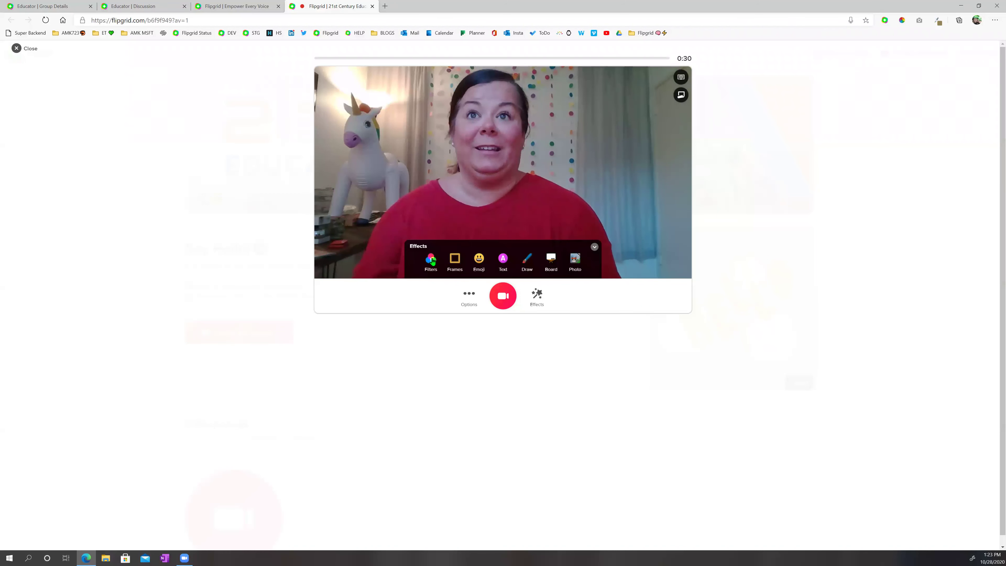
click(431, 260)
click(469, 248)
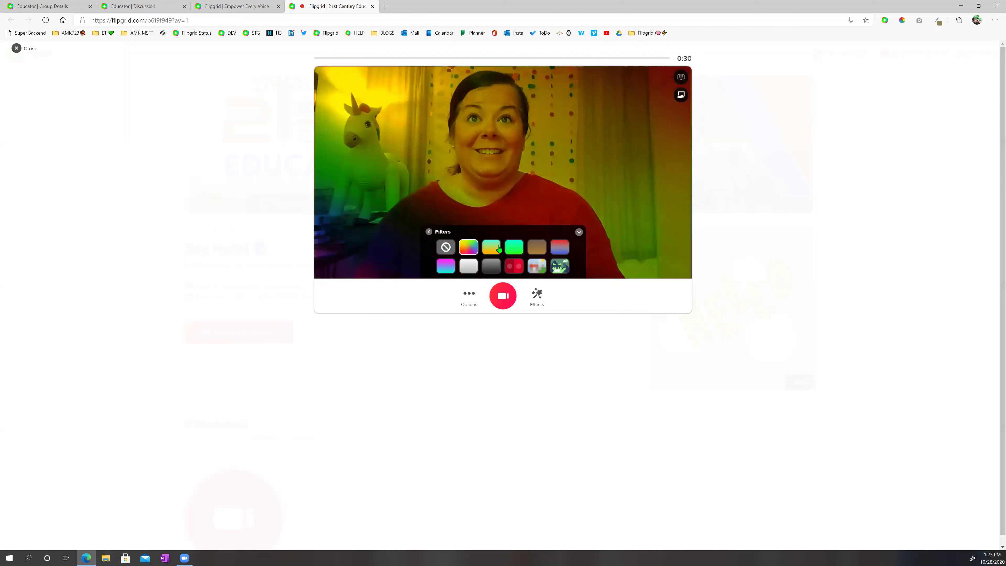
click(514, 248)
click(560, 247)
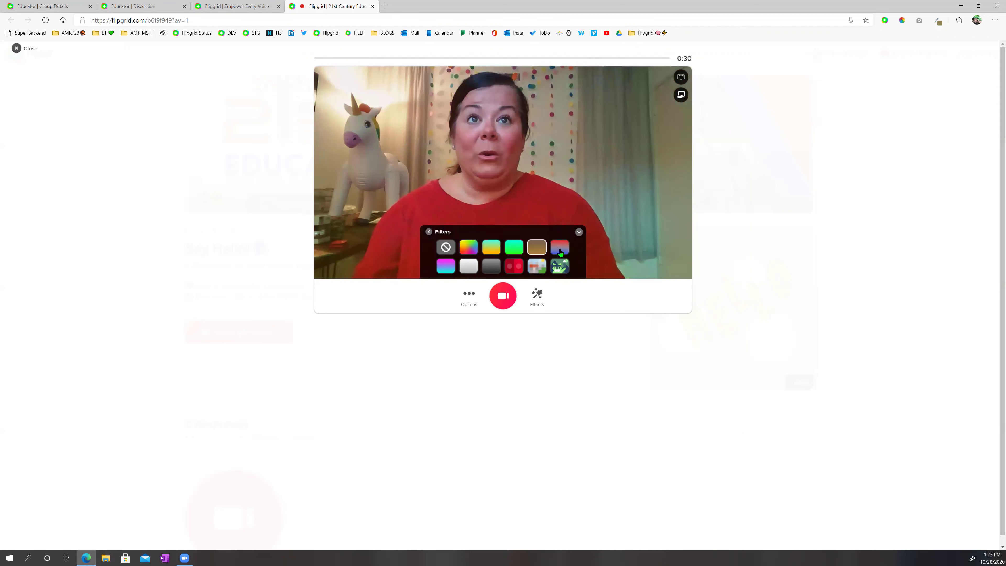
click(562, 268)
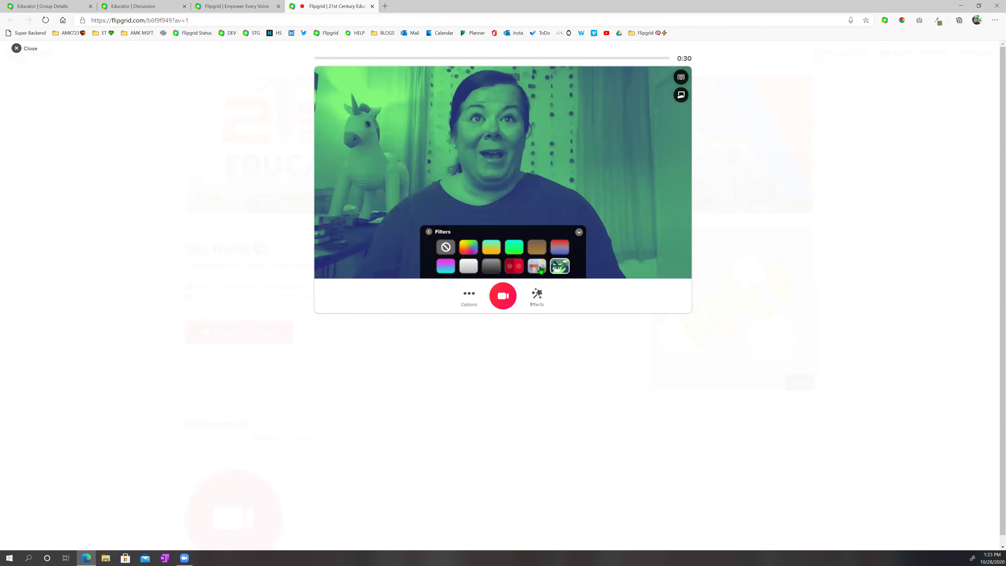
click(537, 266)
click(513, 267)
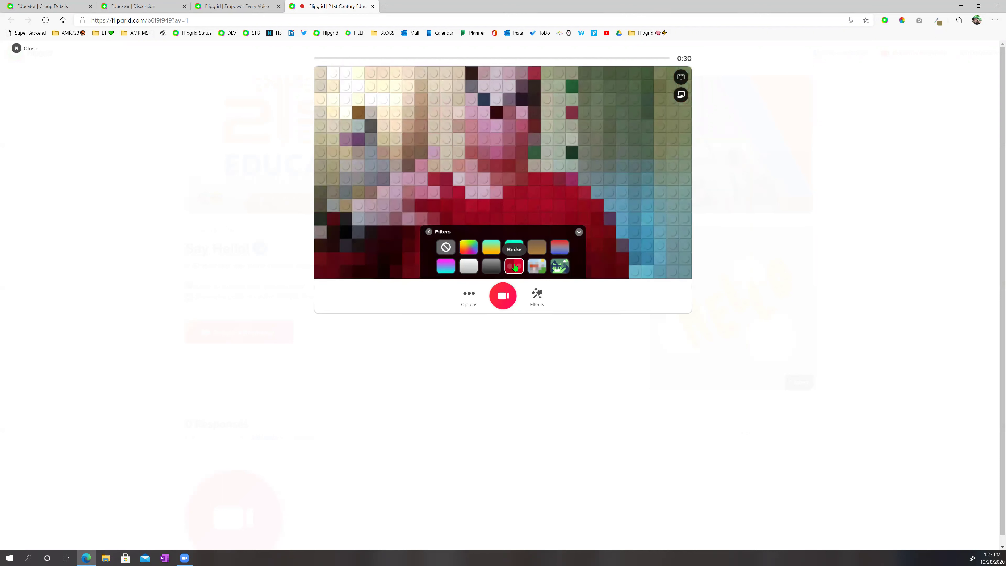
click(493, 269)
click(474, 269)
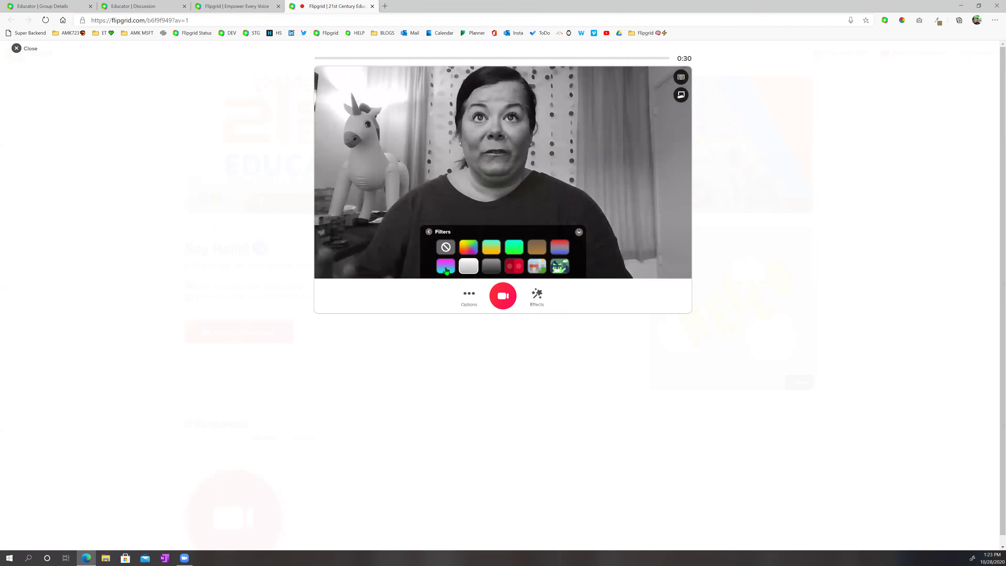
click(447, 270)
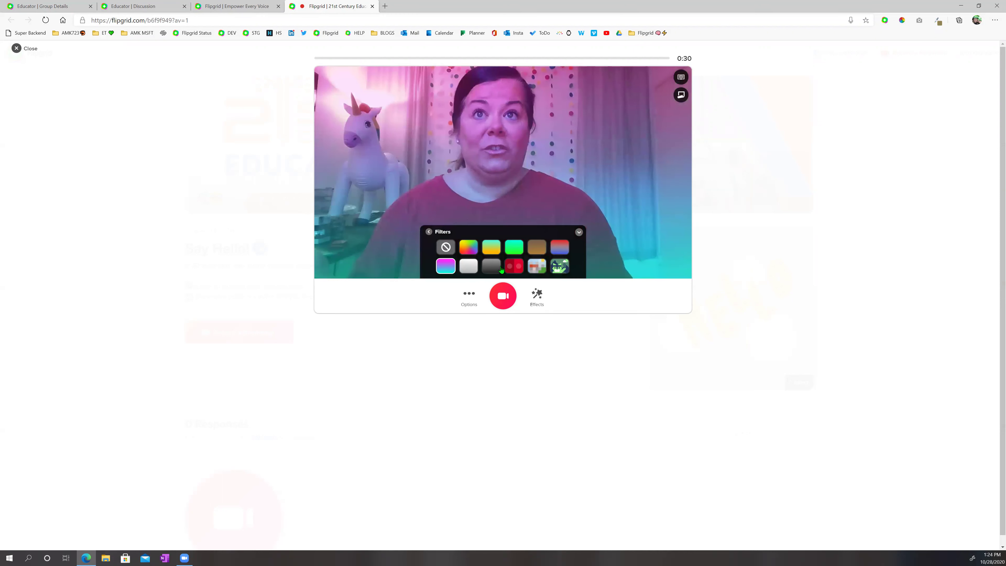
click(540, 300)
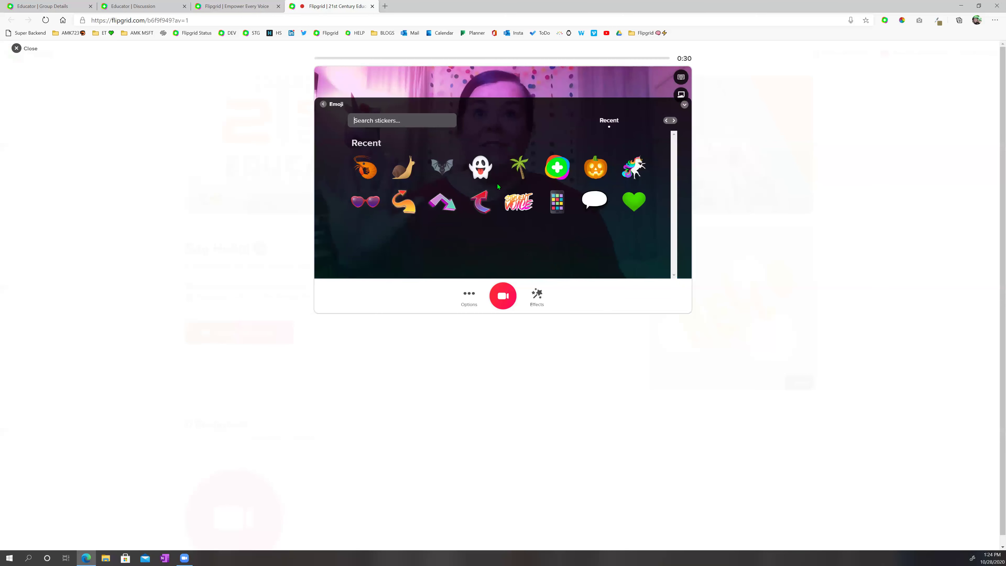
Add the ghost emoji sticker, shrink it, and place it in the video's upper-right corner.
click(481, 167)
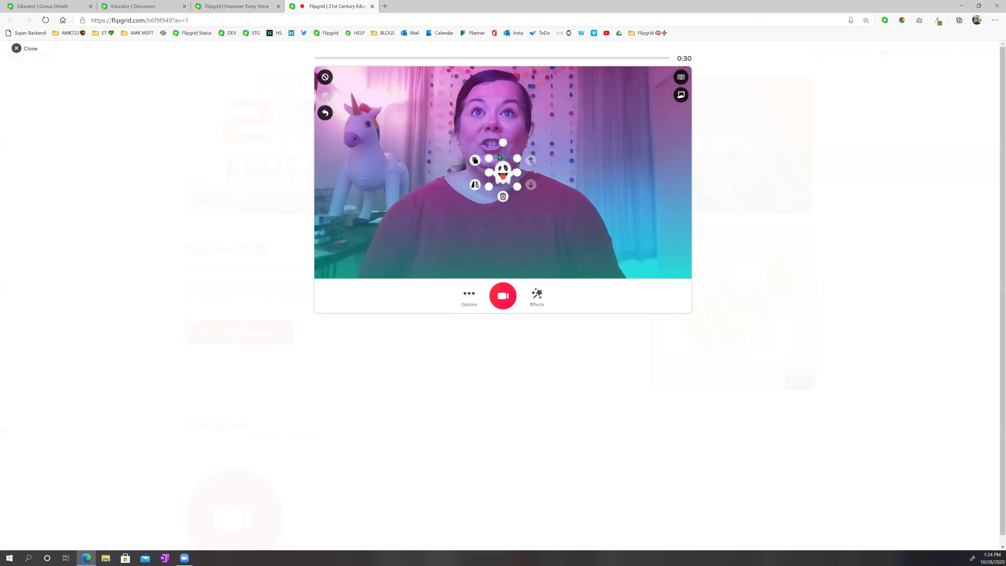
drag(419, 104, 401, 85)
drag(444, 144, 480, 182)
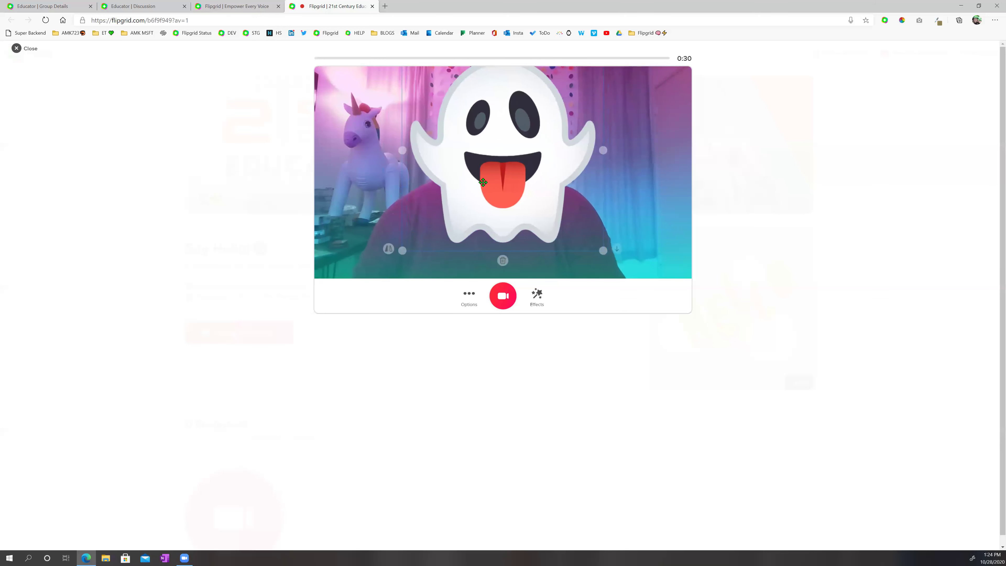
click(354, 197)
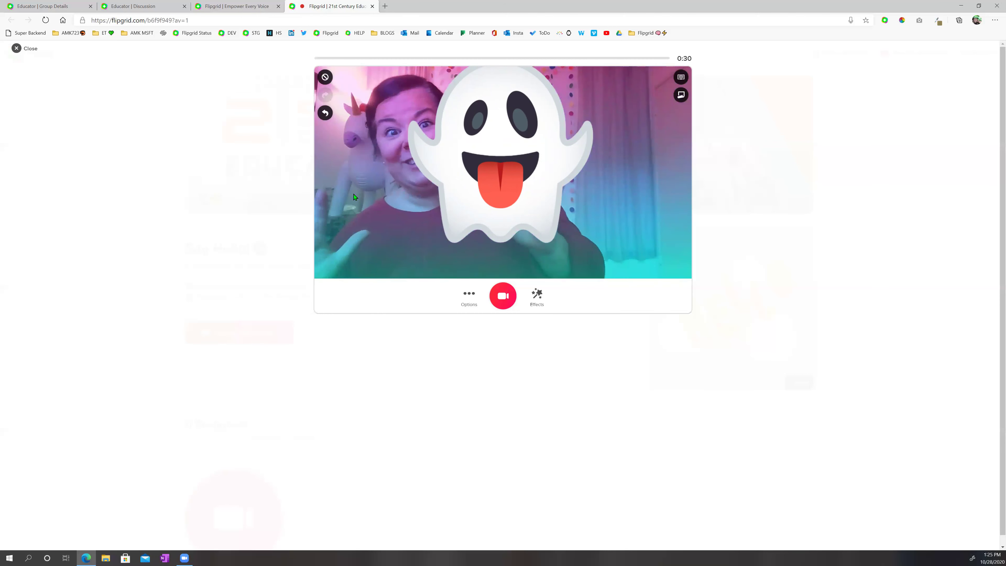
click(412, 236)
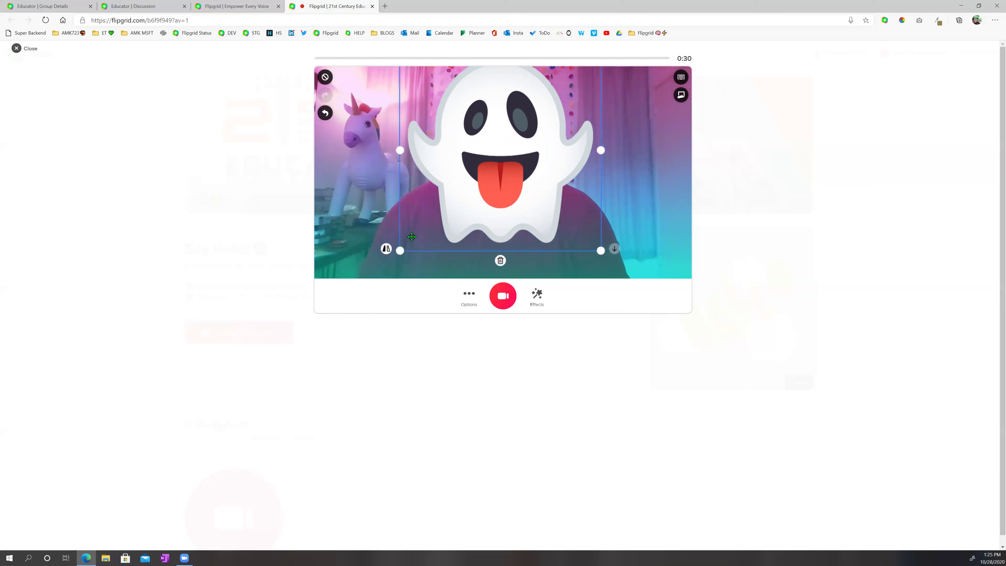
drag(420, 235, 635, 159)
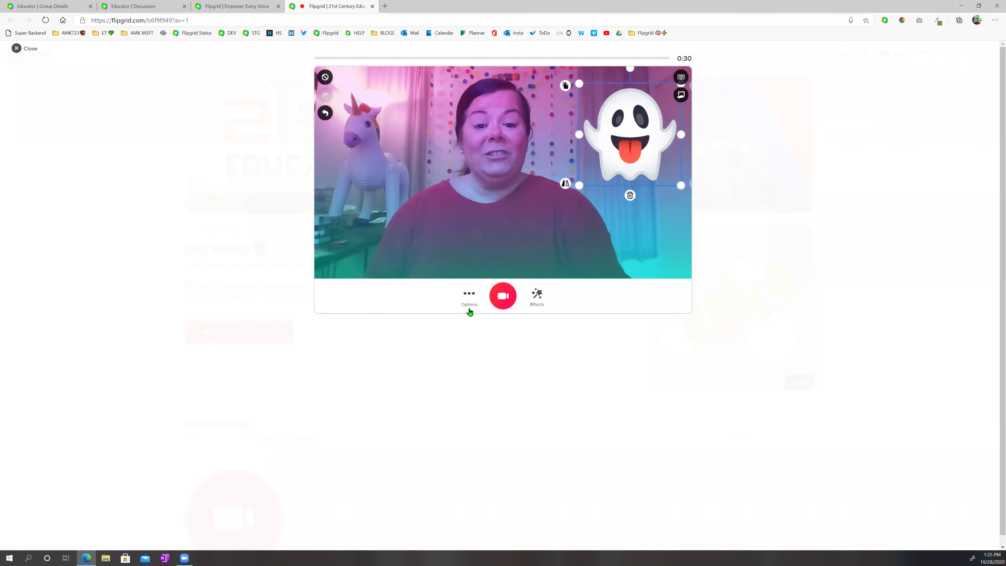
Try the neon, hazy fog and Breaking News frames around the video.
click(540, 295)
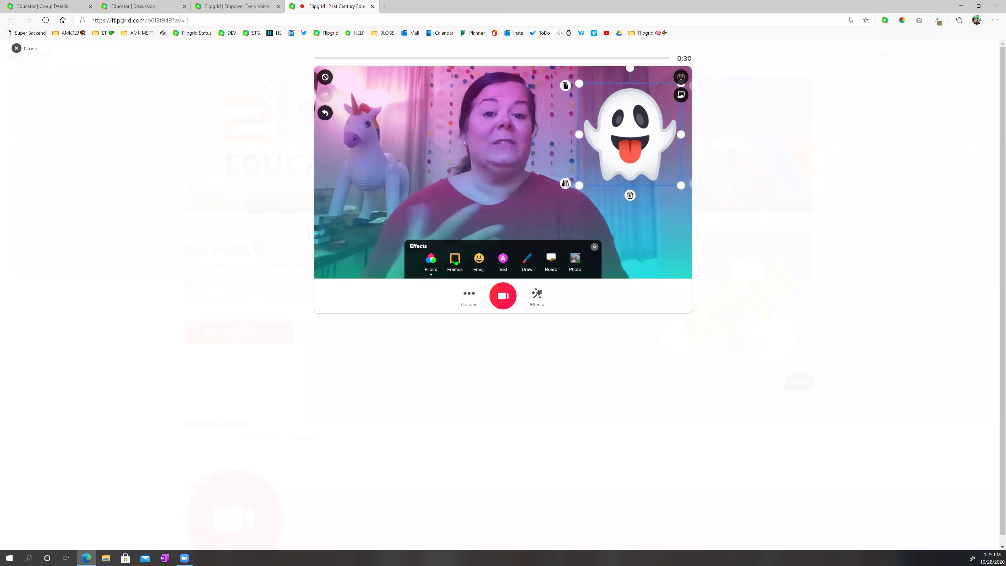
click(455, 260)
click(469, 248)
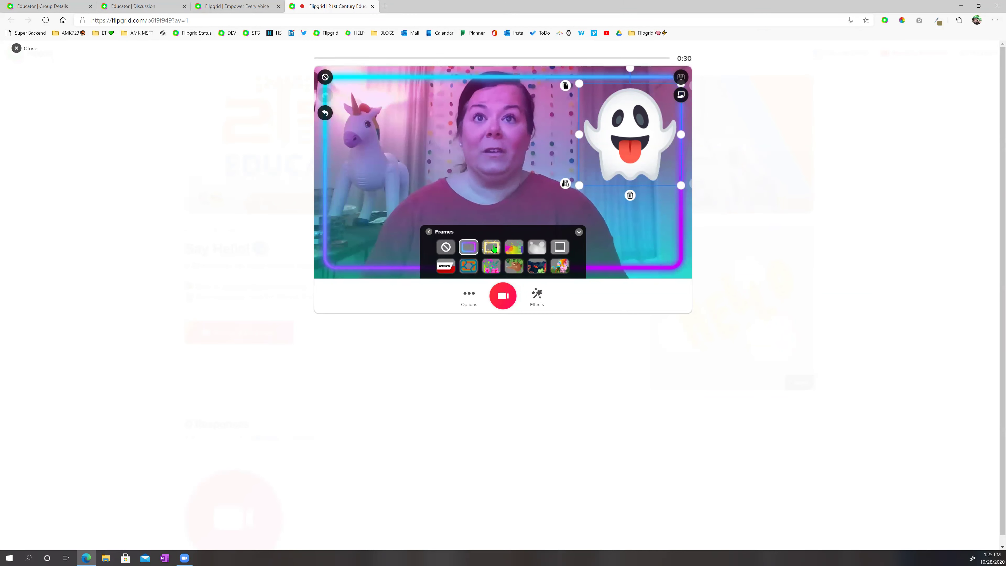
click(535, 249)
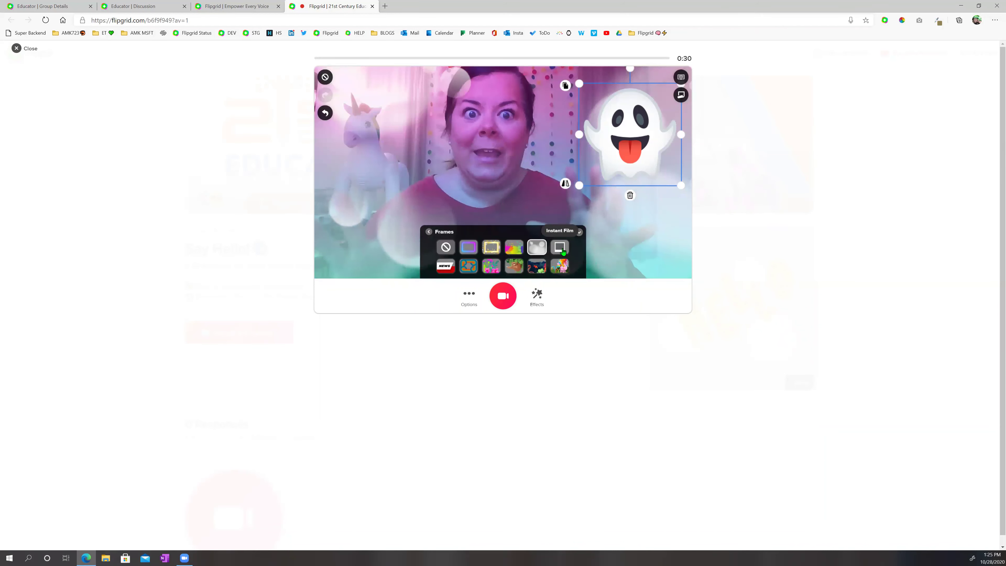
click(445, 266)
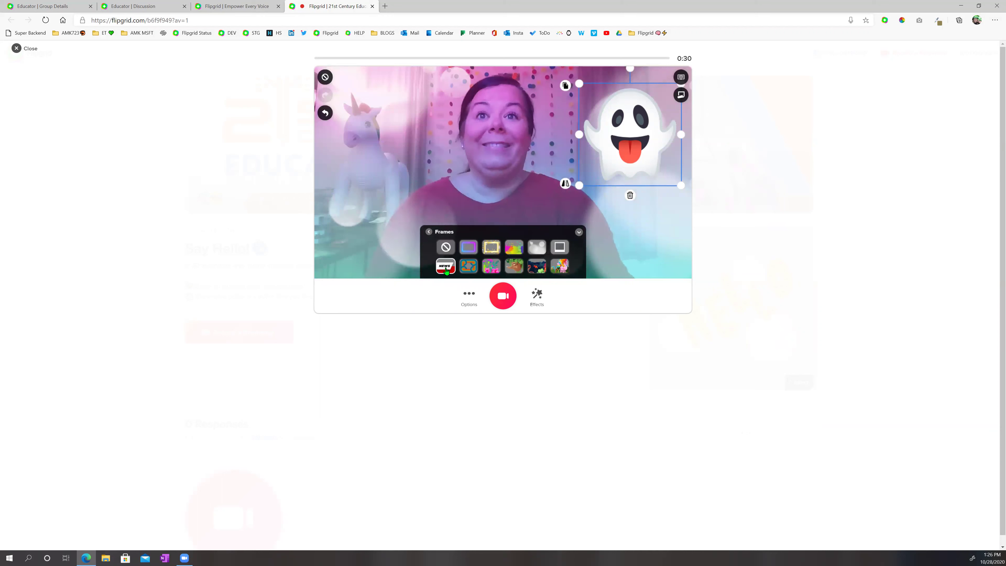
click(536, 293)
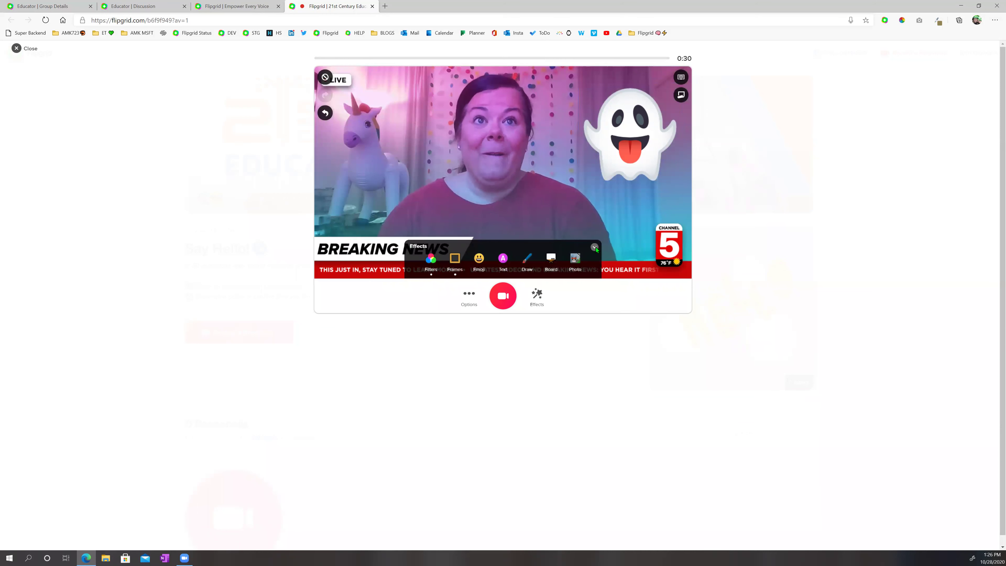
click(595, 248)
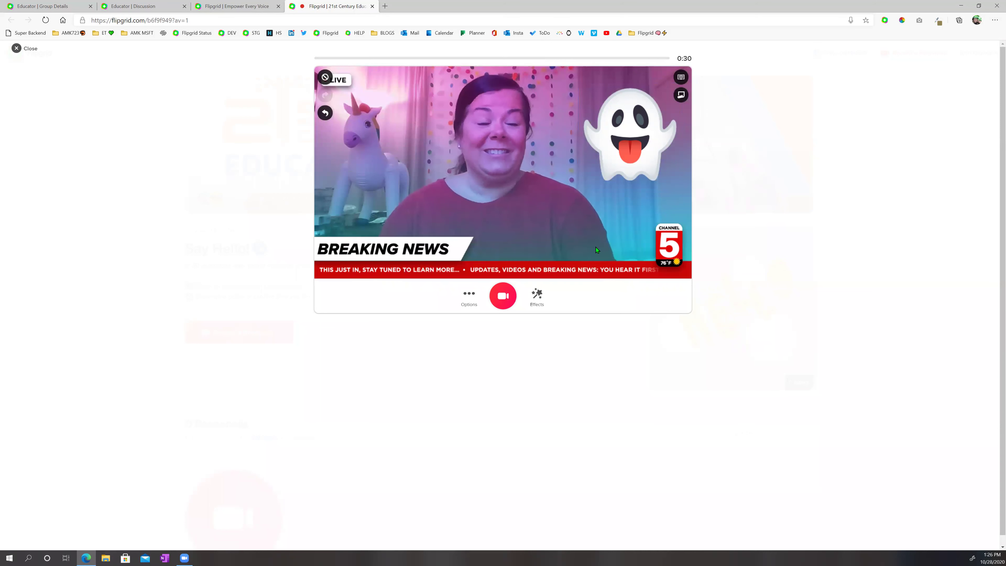
Replace the Breaking News frame with the white misty frame.
click(540, 295)
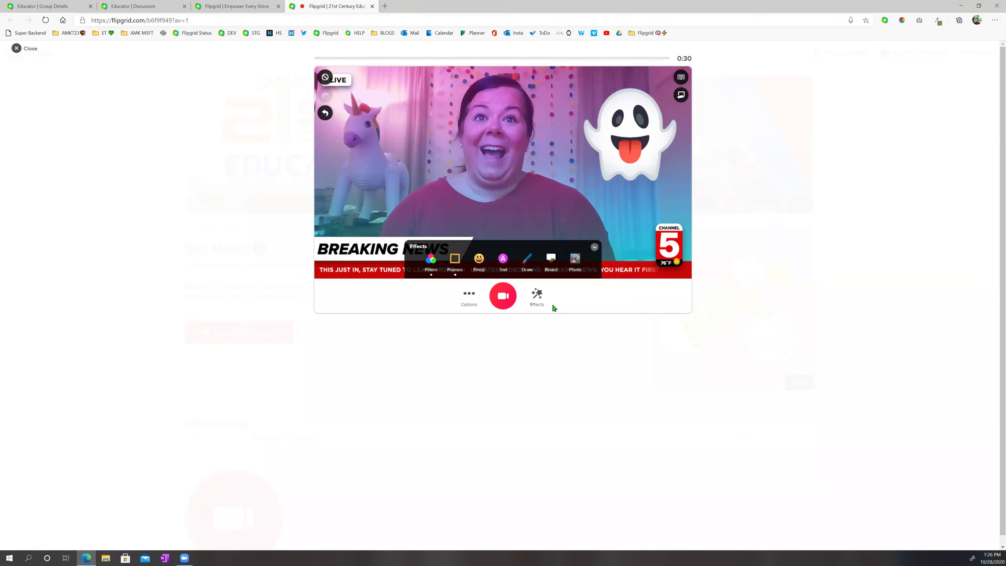
click(455, 261)
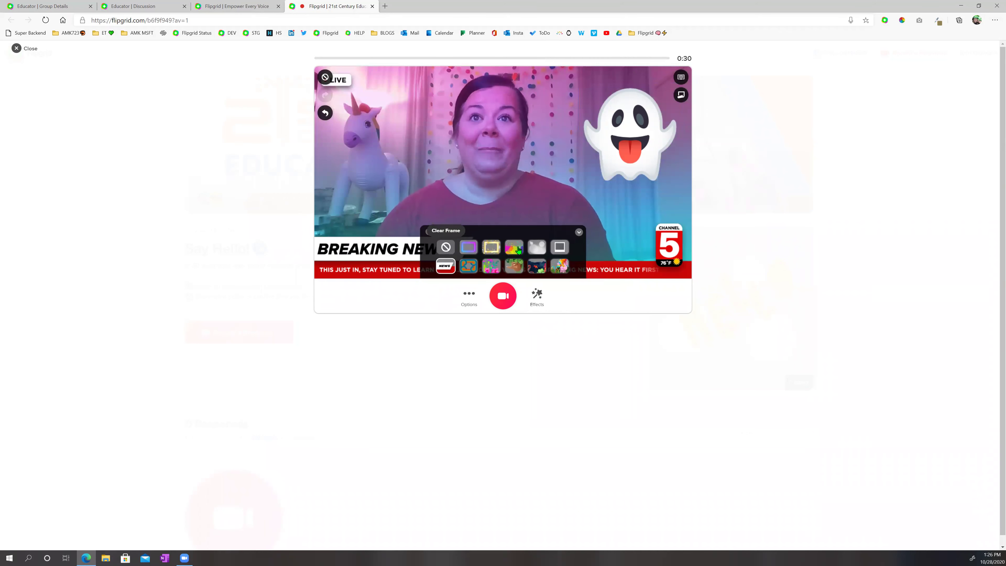
click(534, 250)
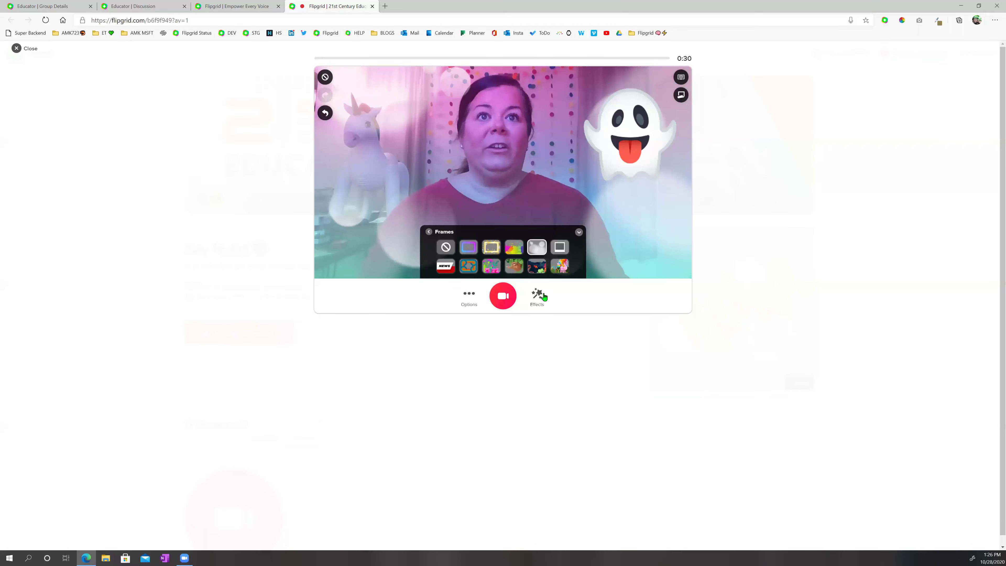
click(430, 232)
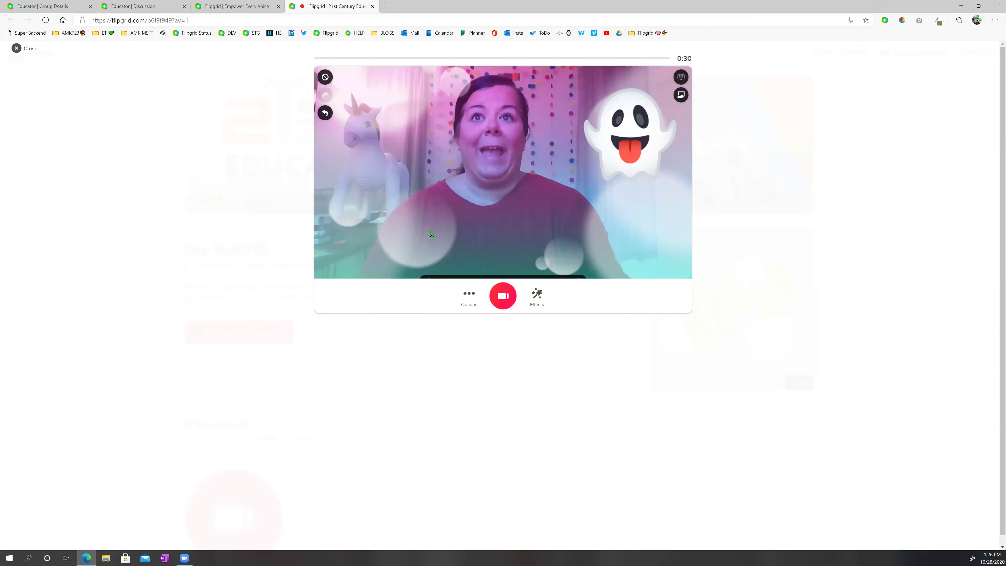
Add a bat sticker over the unicorn and a second bat above it.
click(479, 259)
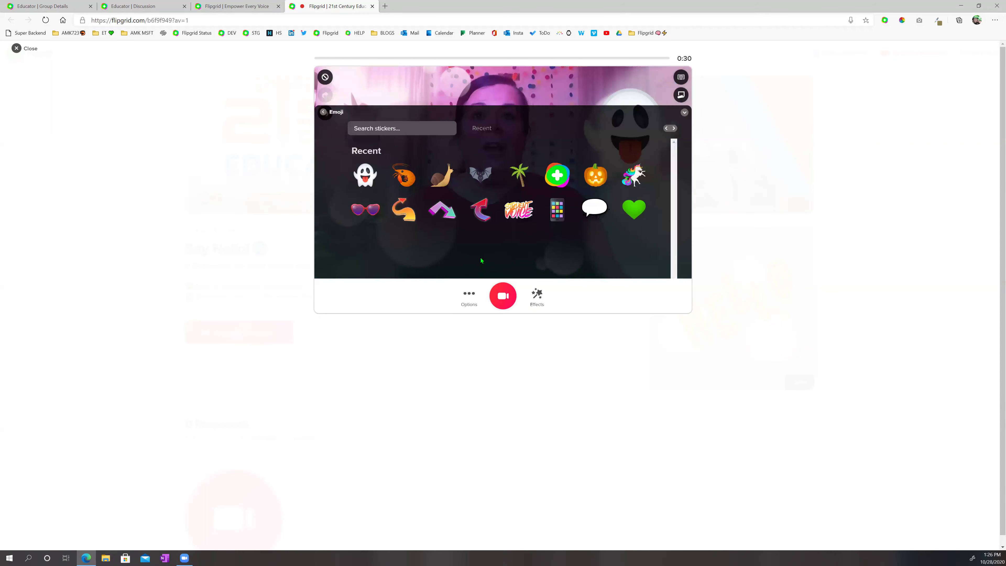
click(481, 167)
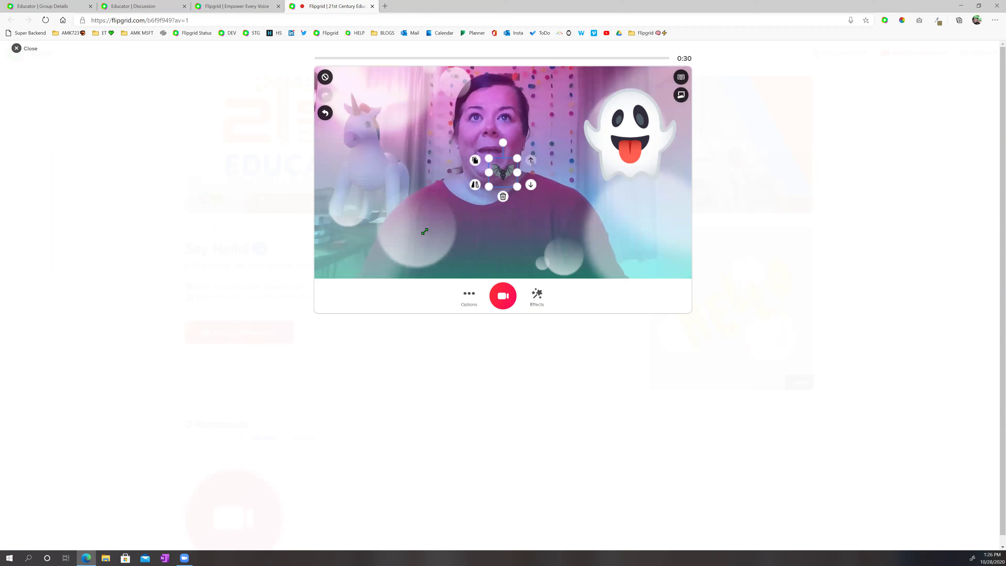
drag(451, 214, 388, 196)
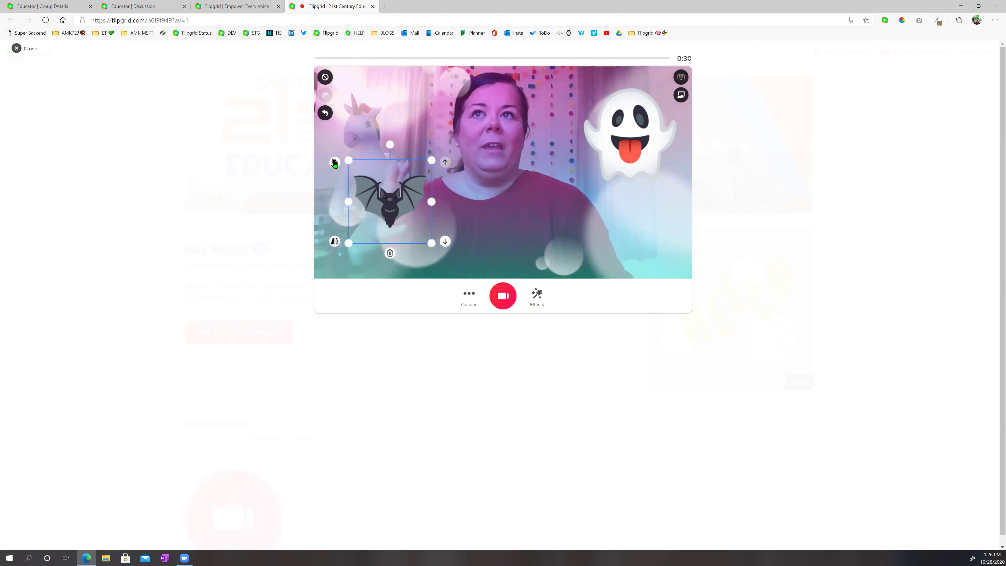
drag(377, 199, 381, 204)
drag(438, 138, 418, 137)
click(363, 90)
Duplicate a third bat, shrink the bats, and stack all three down the video's left edge.
click(372, 192)
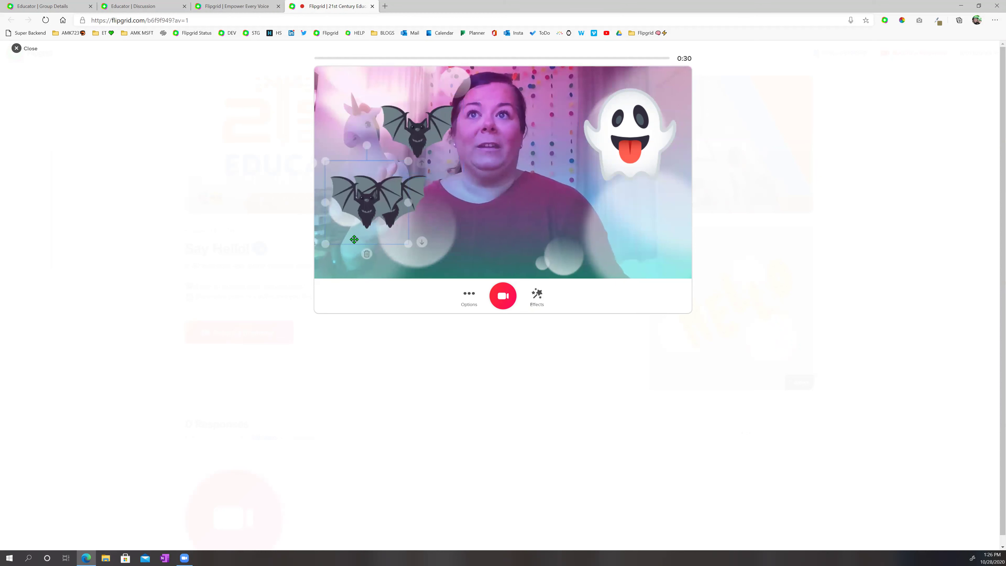
click(343, 161)
drag(361, 208, 367, 239)
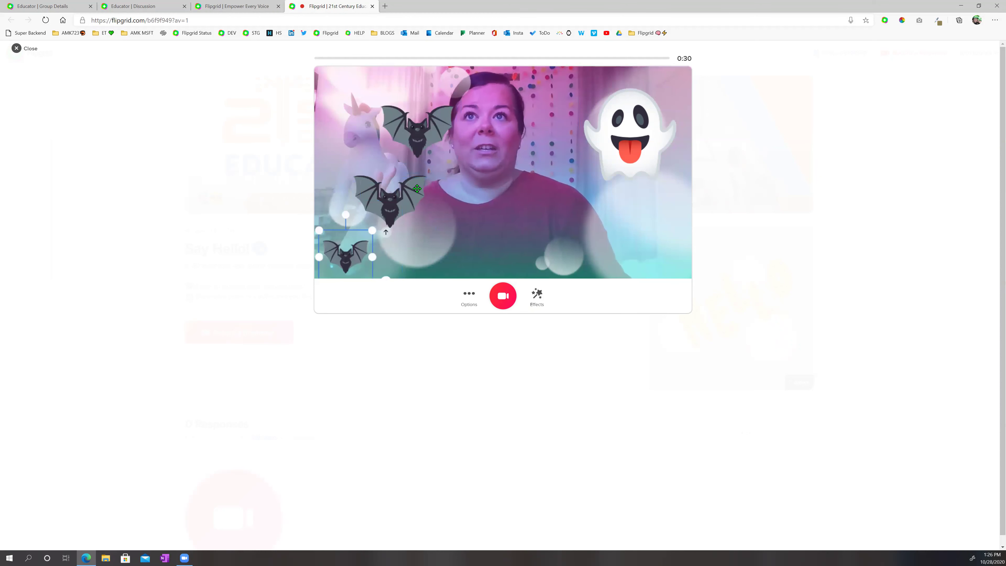
click(386, 198)
drag(432, 160, 367, 198)
click(376, 98)
drag(377, 98, 348, 163)
click(386, 117)
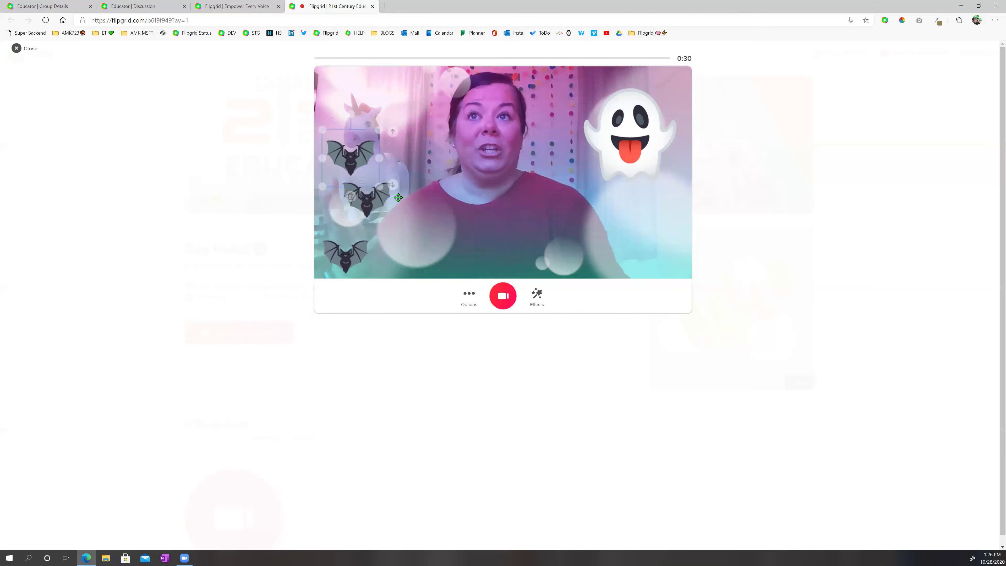
click(541, 302)
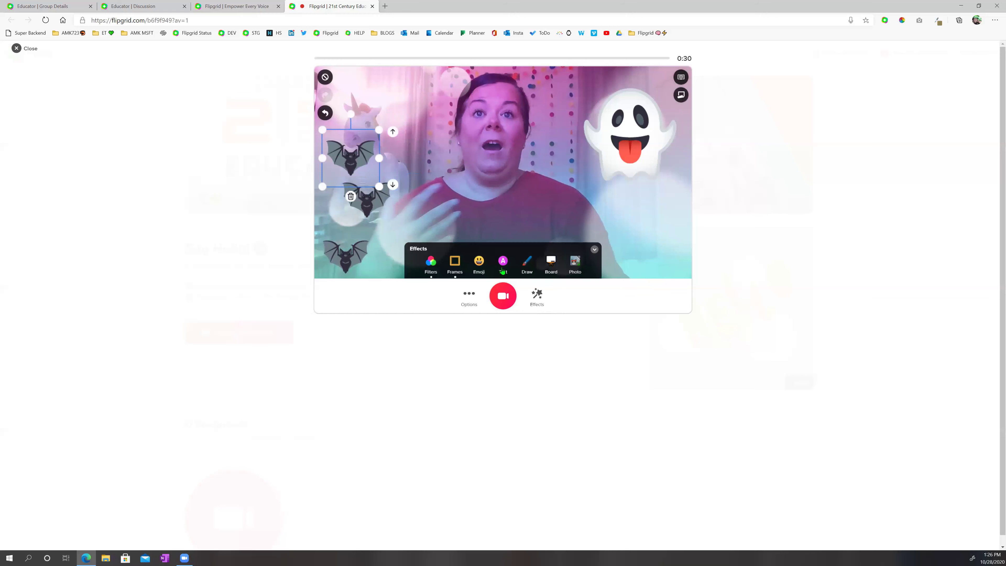
click(481, 256)
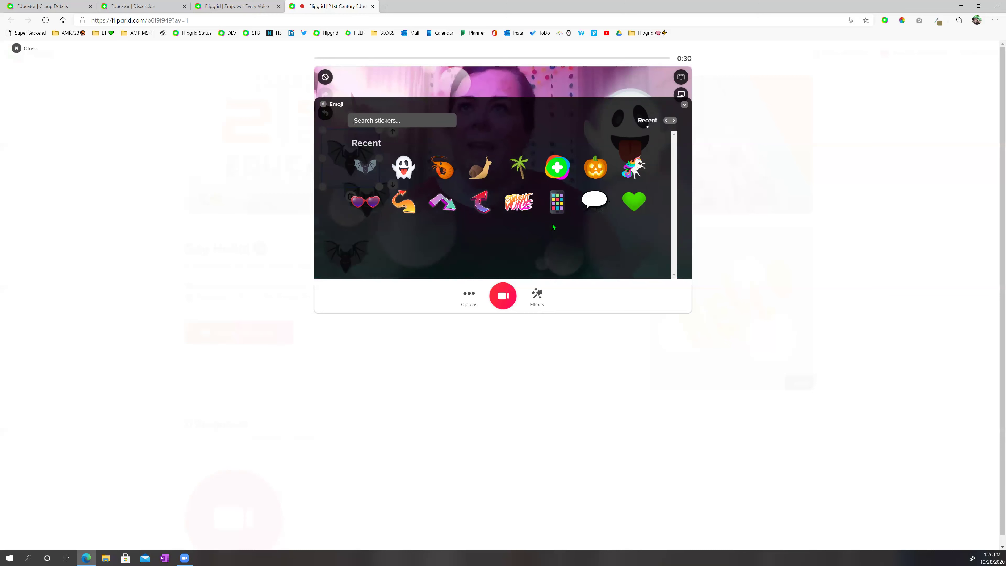
scroll(614, 179, down, 1)
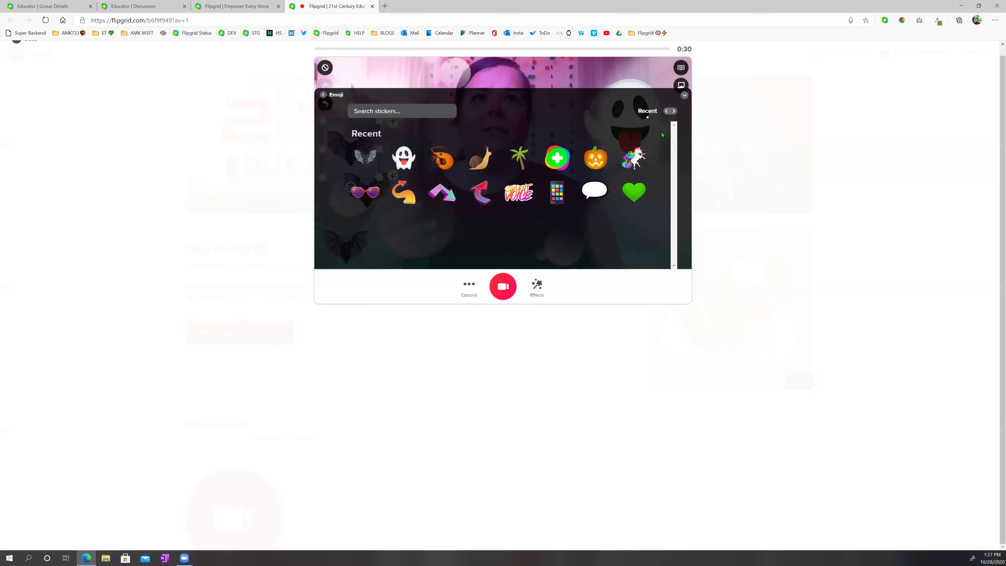
click(674, 111)
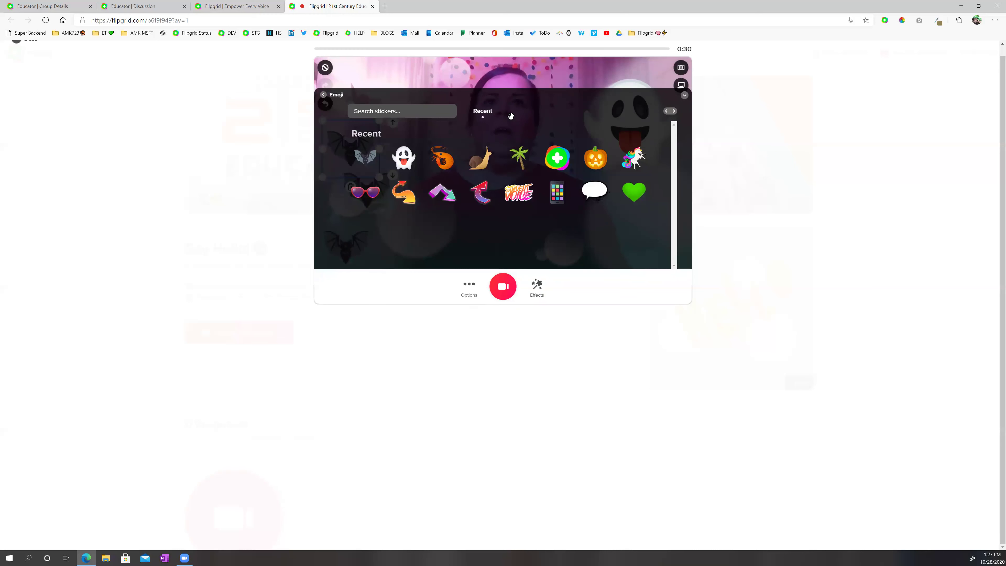
scroll(511, 115, up, 1)
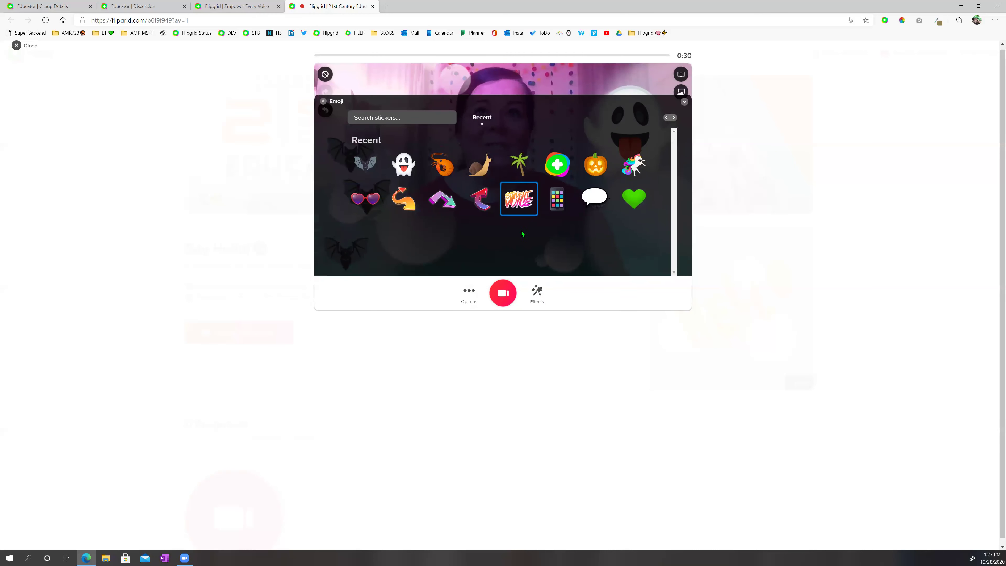
scroll(522, 234, down, 1)
scroll(409, 226, up, 1)
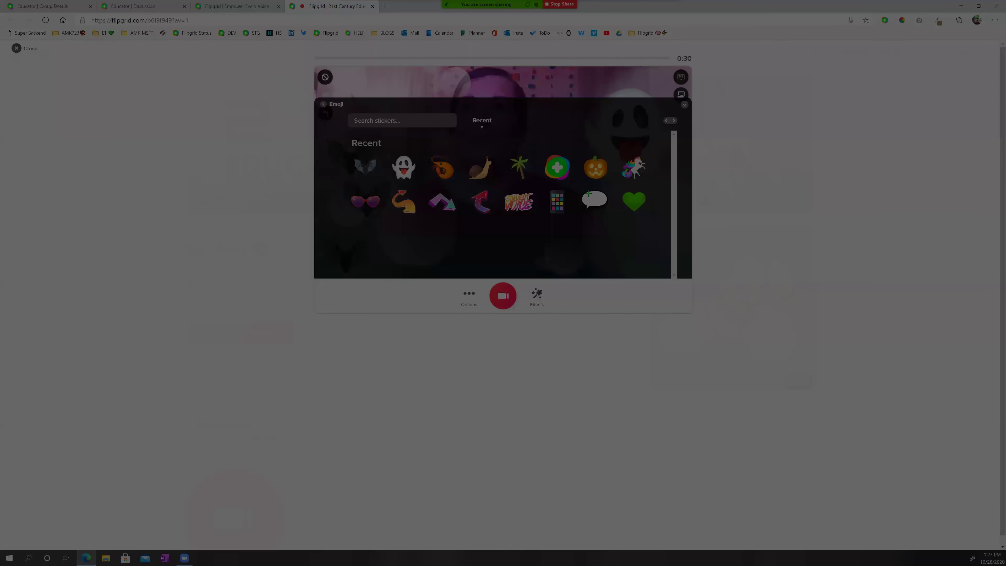
drag(286, 83, 722, 319)
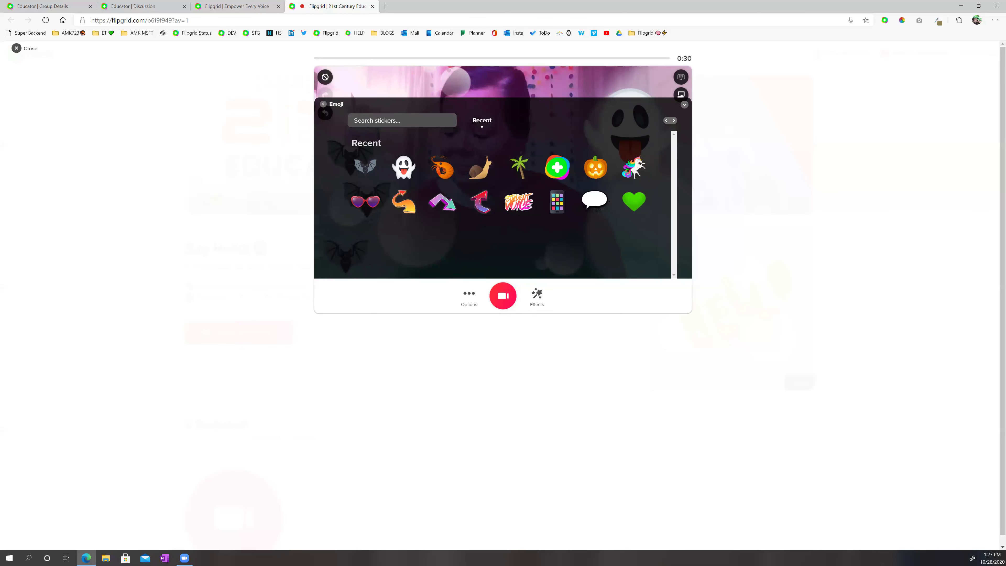
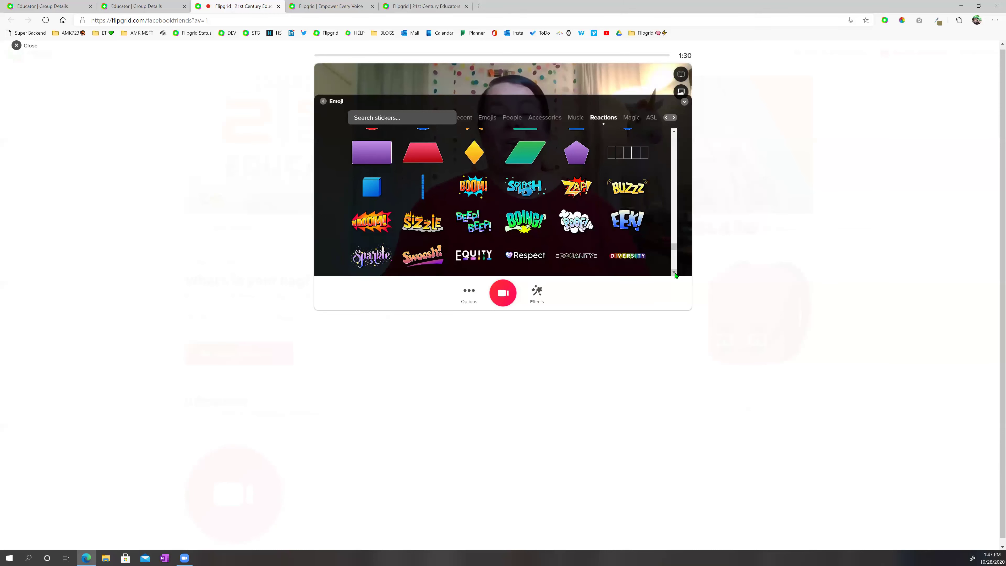
After trying a 'backpack' sticker search, place the Flipgrid logo sticker in the top-right corner.
click(674, 273)
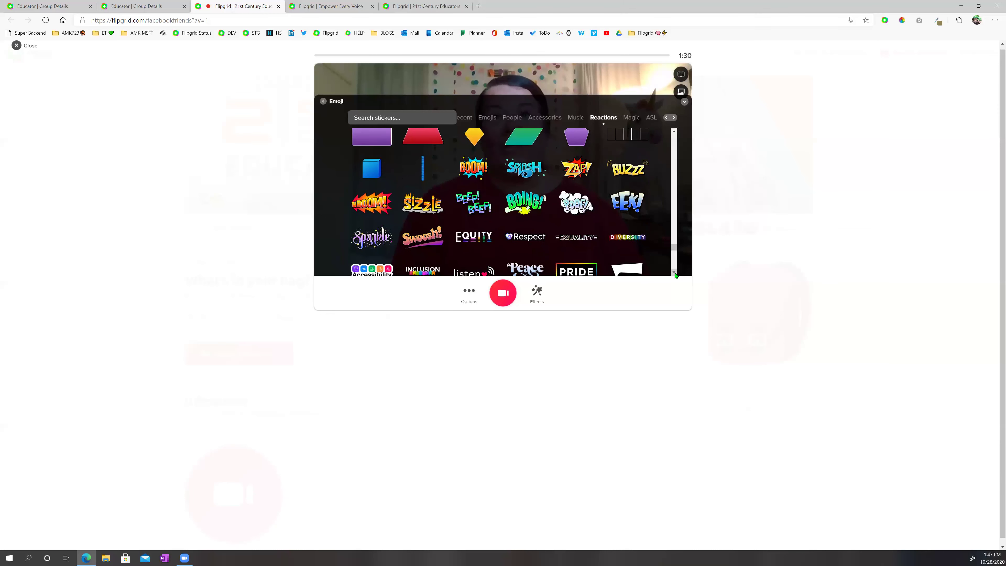
click(652, 119)
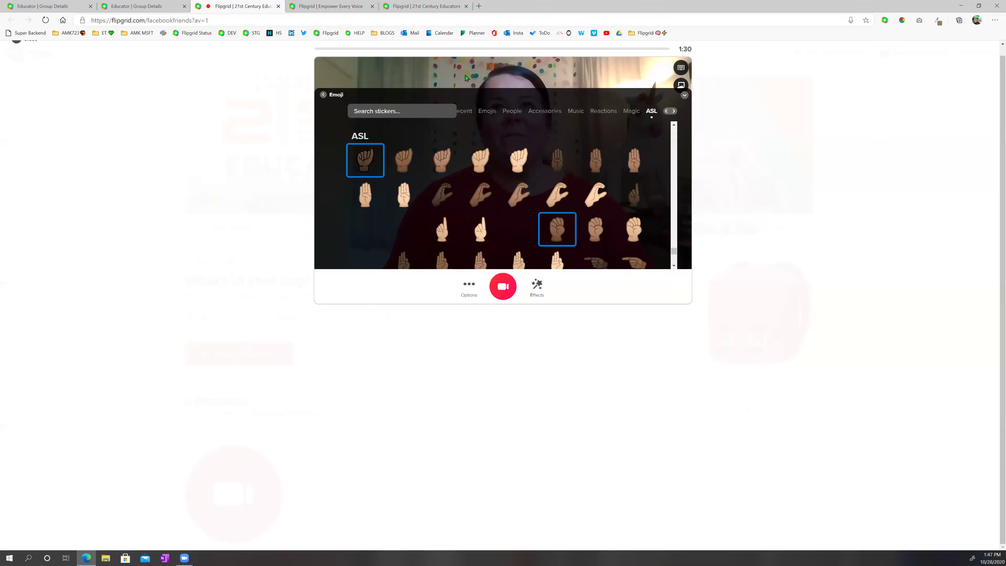
click(377, 110)
text(backpack)
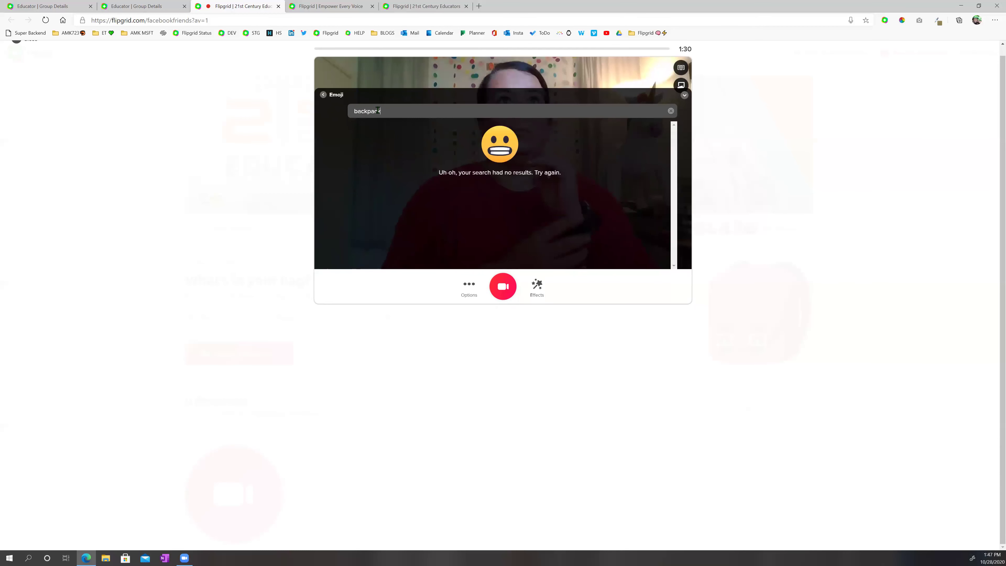
key(BackSpace)
key(BackSpace)
key(BackSpace)
key(BackSpace)
key(BackSpace)
key(BackSpace)
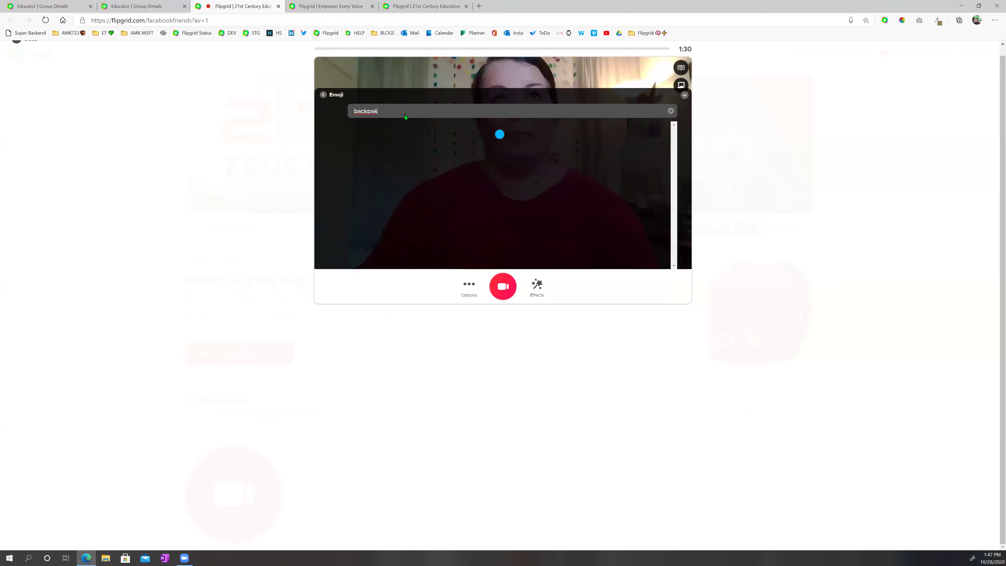
text(g)
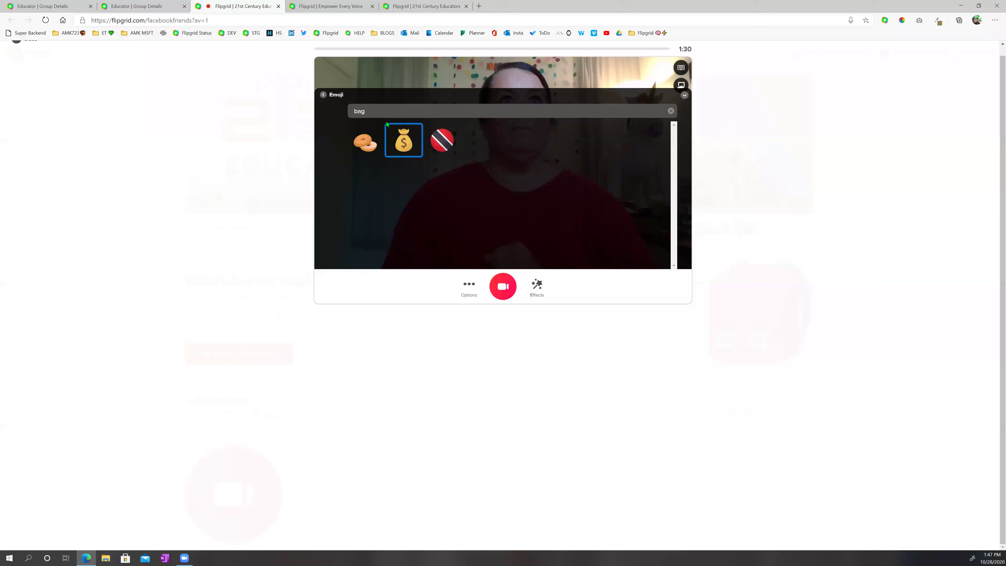
drag(374, 109, 327, 112)
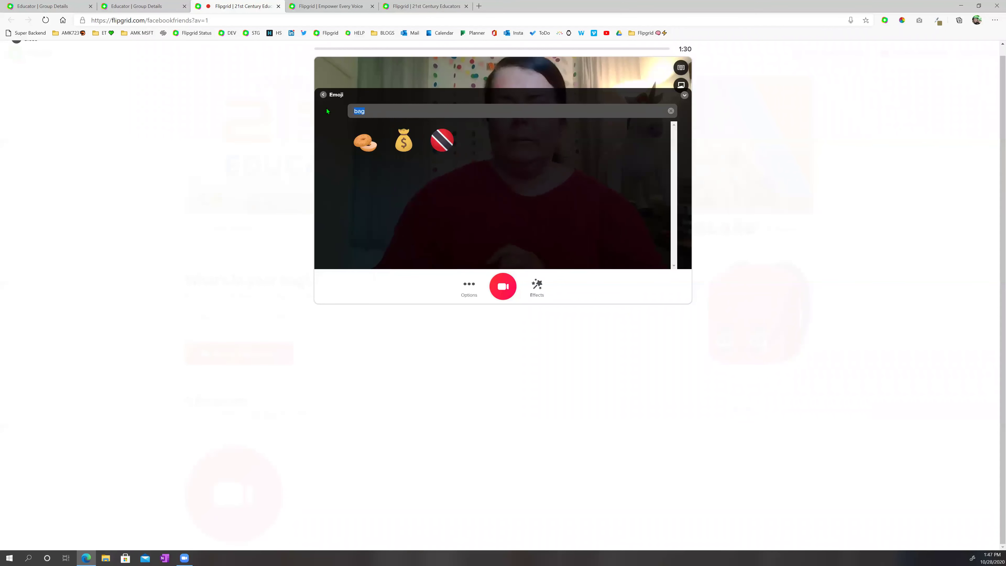
key(BackSpace)
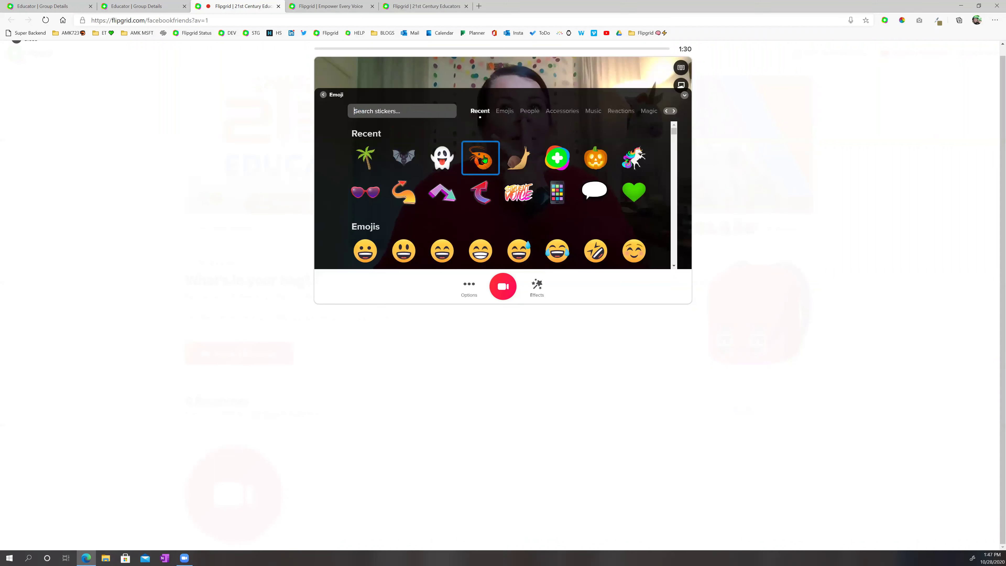
click(561, 161)
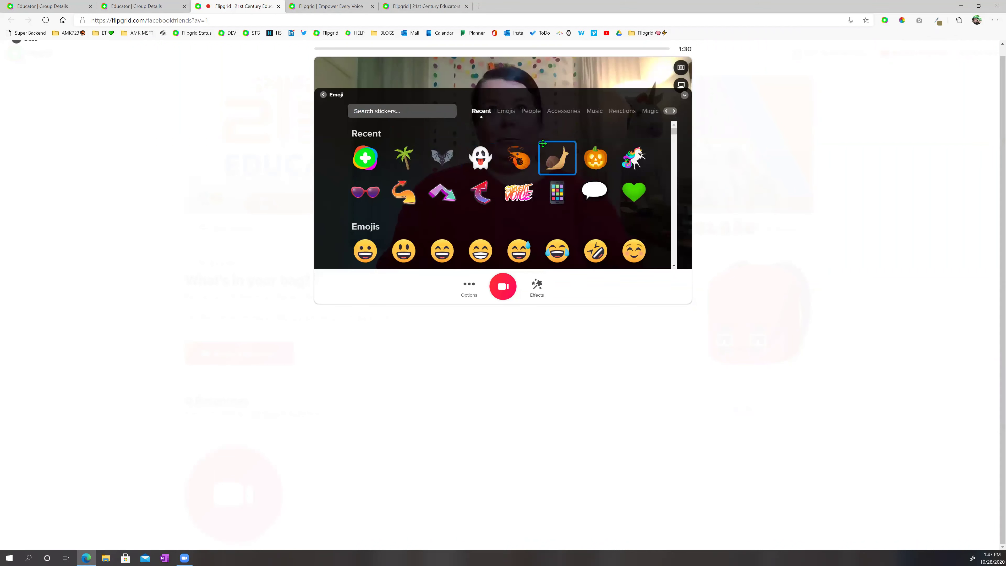
drag(521, 138, 638, 75)
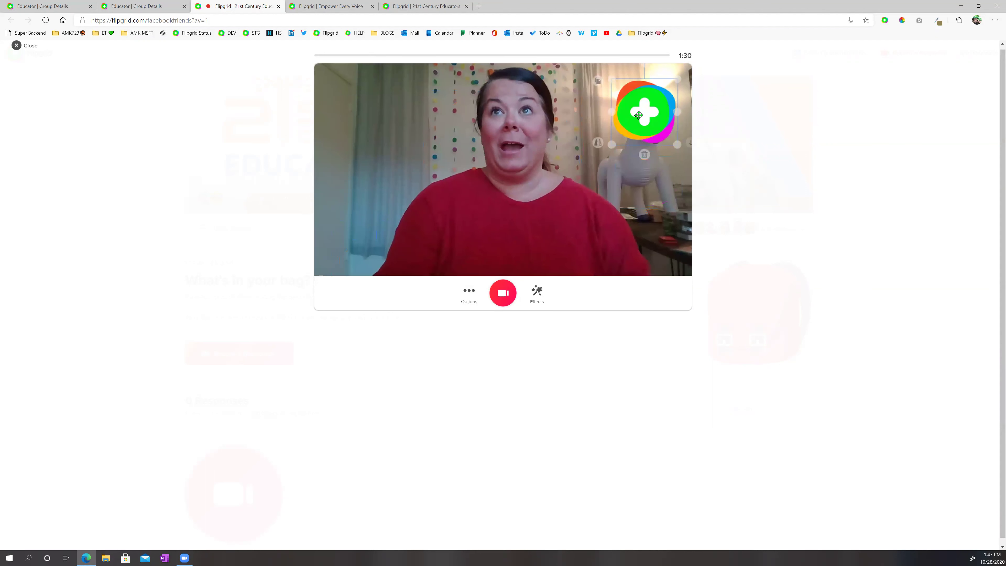
Add the Student Voice emoji sticker to the video.
click(538, 290)
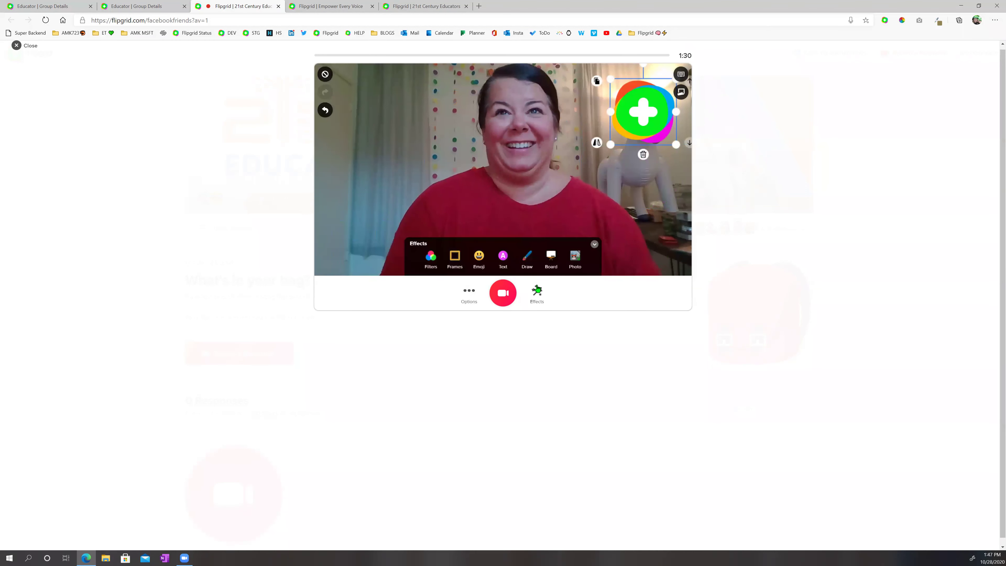
click(479, 257)
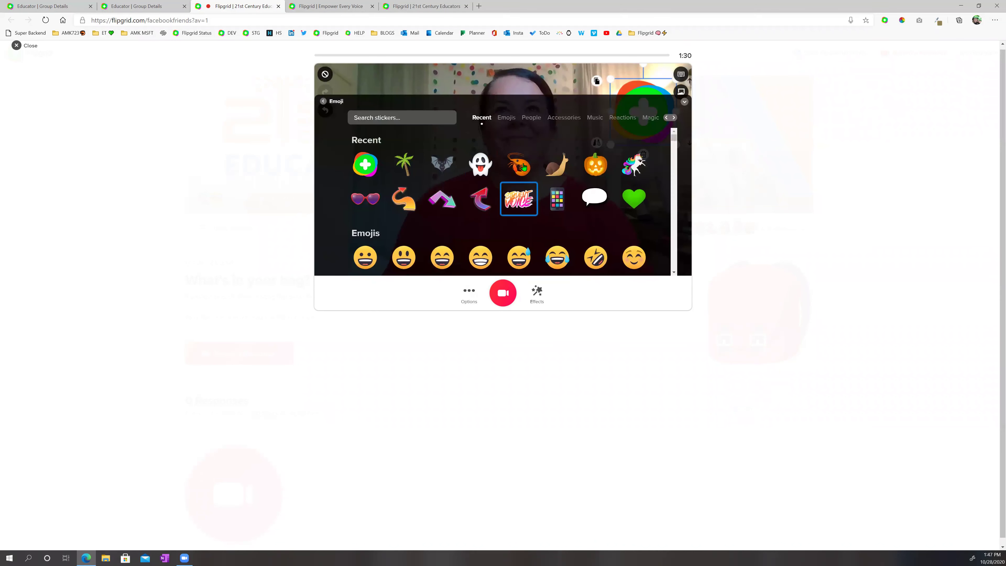
click(518, 201)
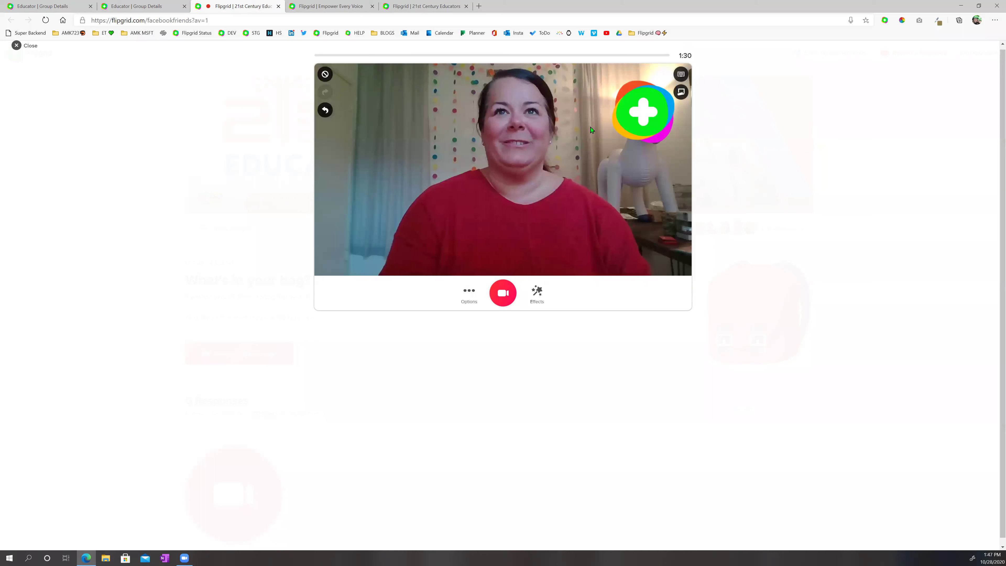
Shrink Student Voice into the lower left and add an enlarged 'coffee' cup sticker lower right.
drag(557, 135, 524, 158)
drag(441, 194, 348, 254)
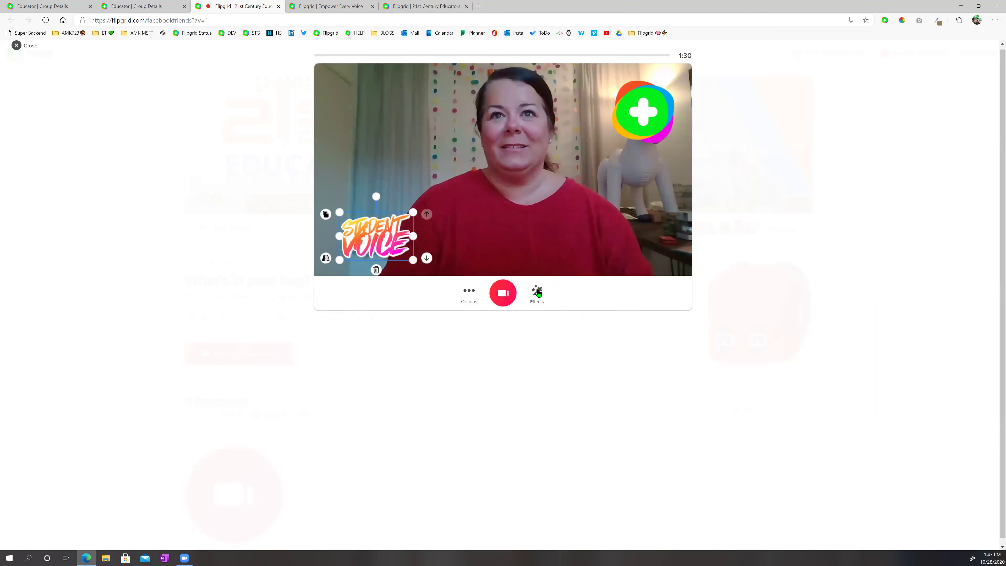
click(538, 293)
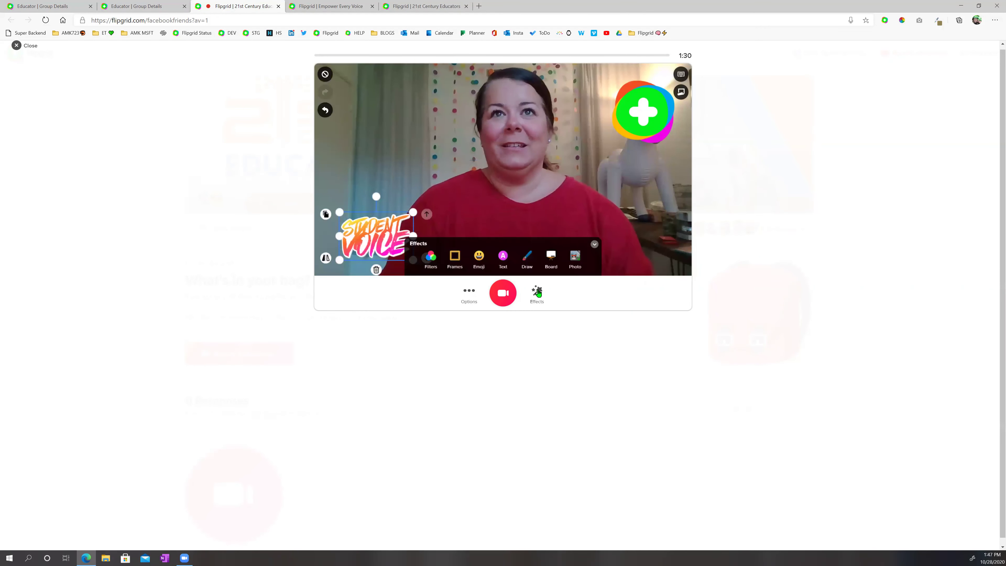
click(479, 255)
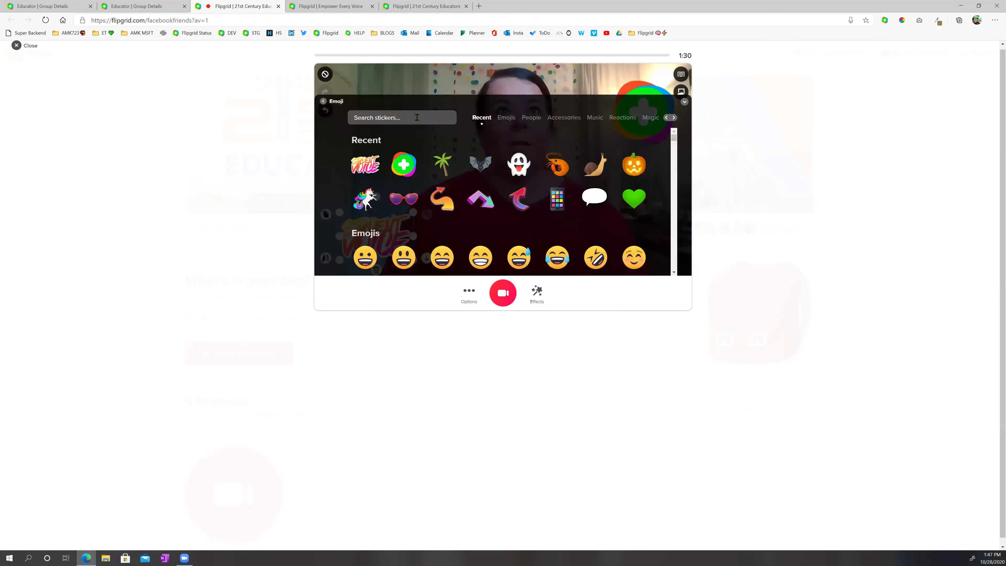
click(417, 117)
text(coffee)
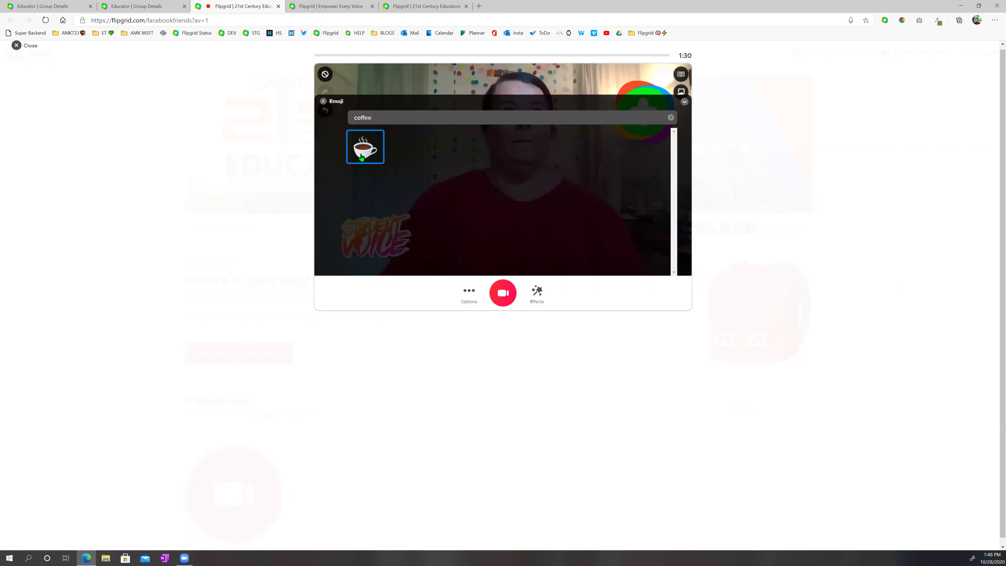
click(361, 157)
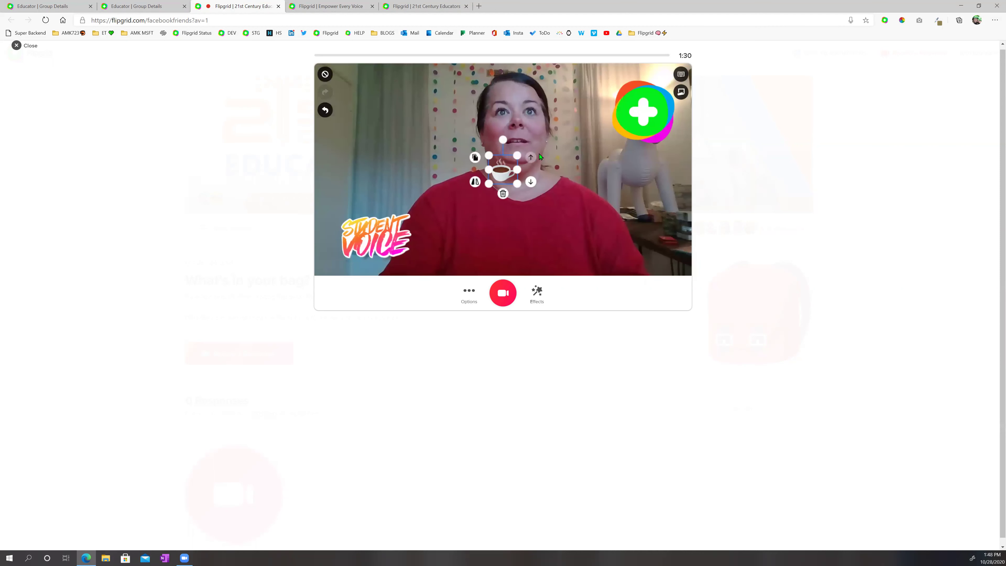
drag(520, 154, 631, 250)
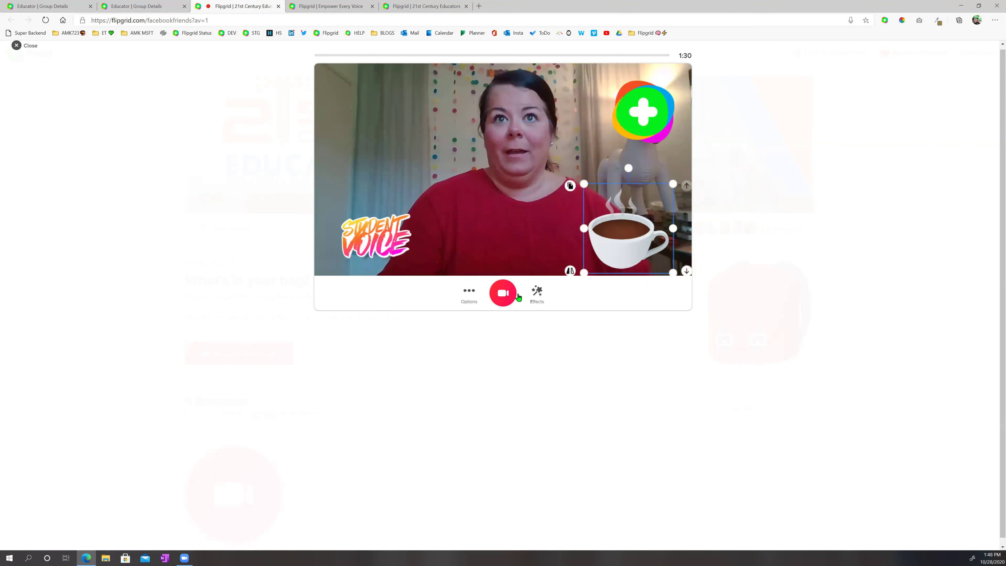
Add the shrimp emoji sticker in the video's upper-left corner.
click(537, 294)
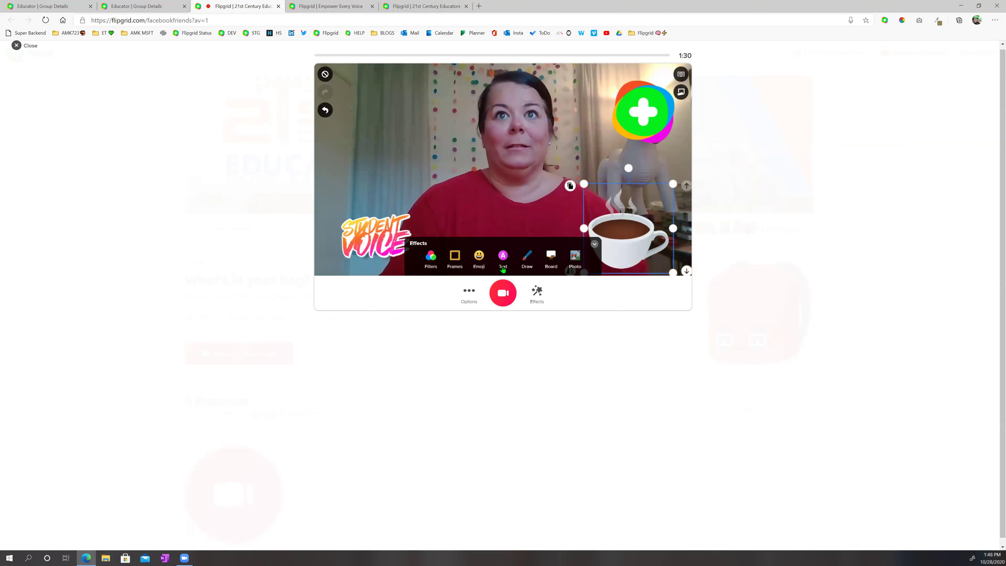
click(479, 255)
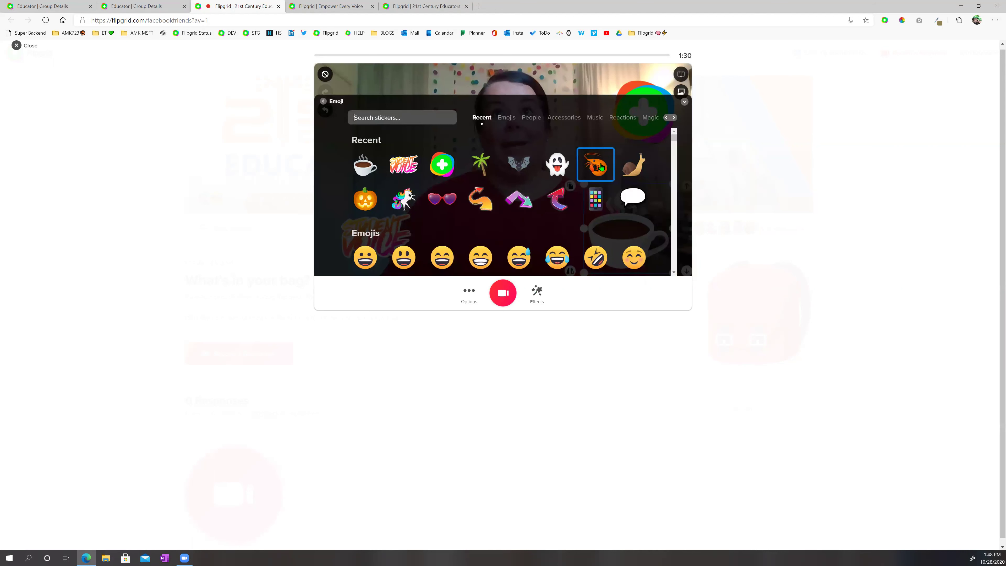
click(601, 167)
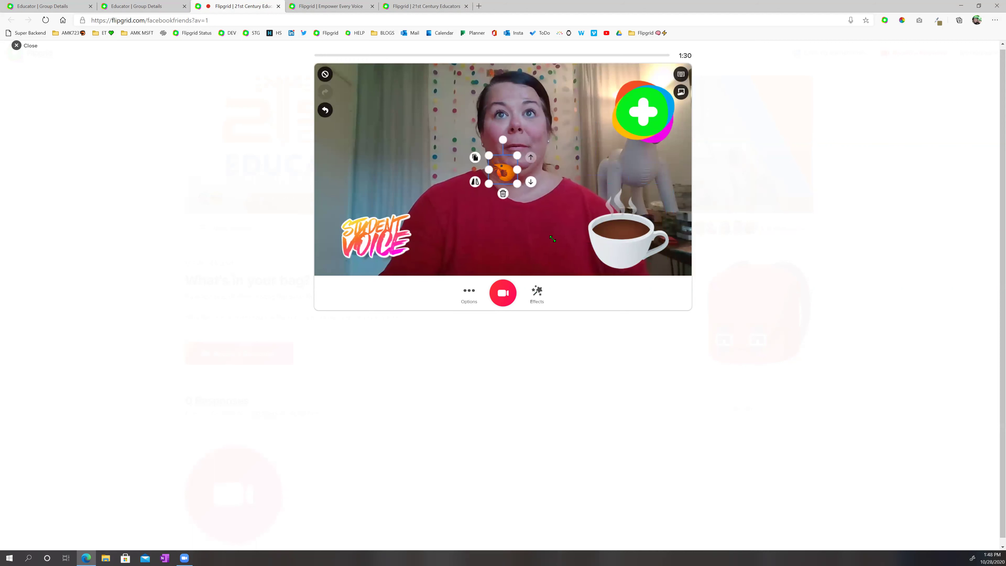
drag(542, 194, 390, 122)
click(464, 203)
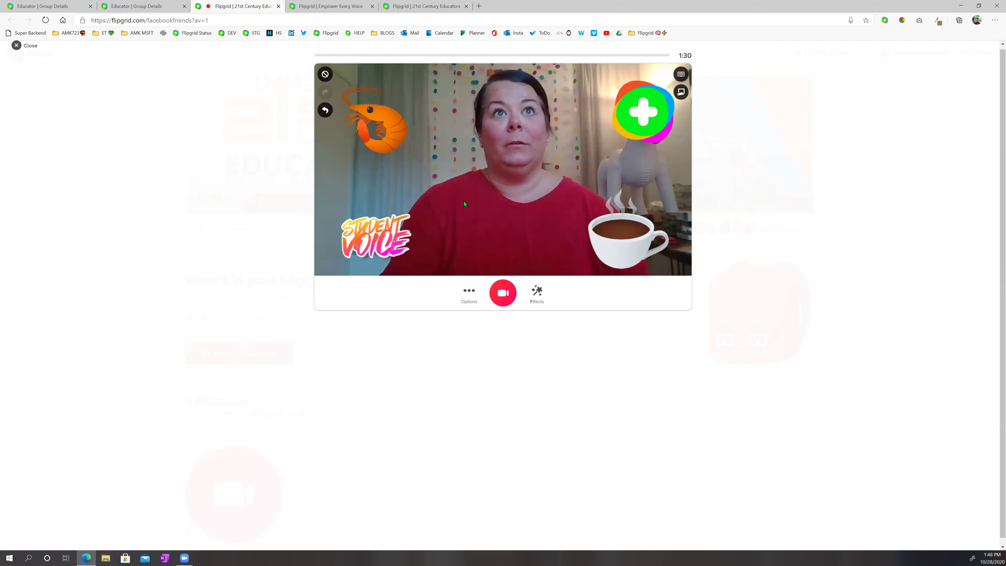
Search 'map', place an enlarged map sticker beside Student Voice, and start recording.
click(536, 294)
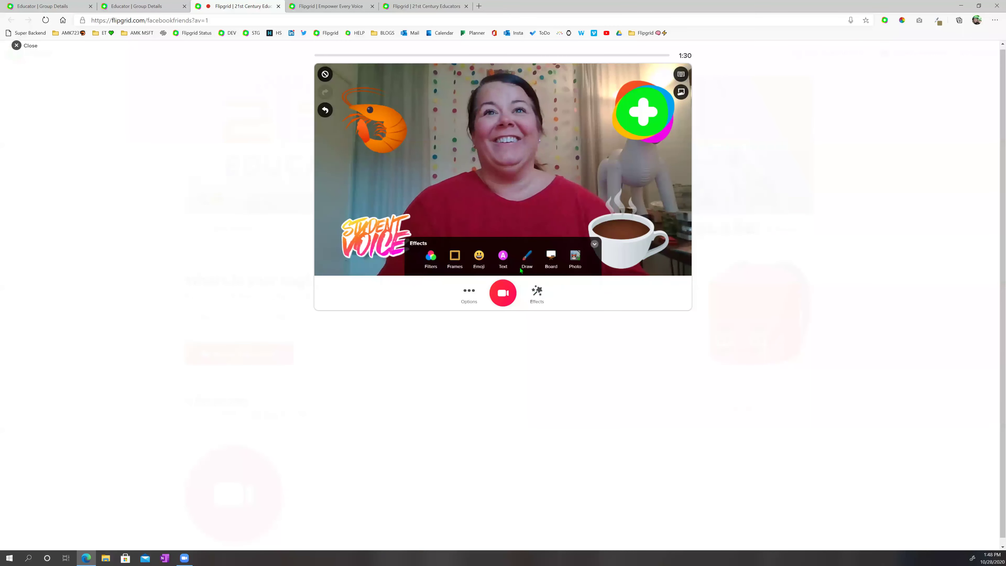
click(480, 256)
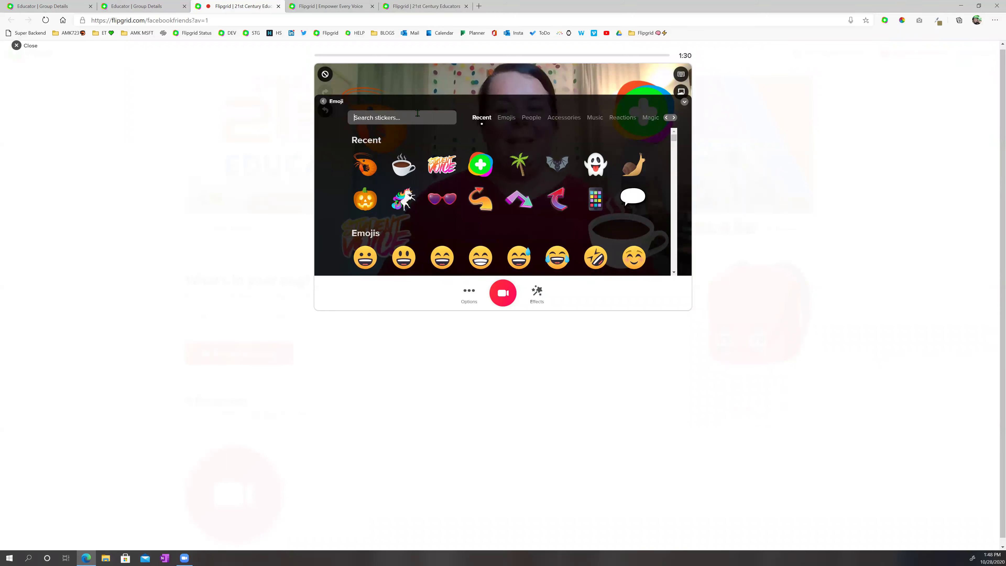
text(ma)
key(BackSpace)
text(ap)
drag(417, 117, 332, 118)
text(map)
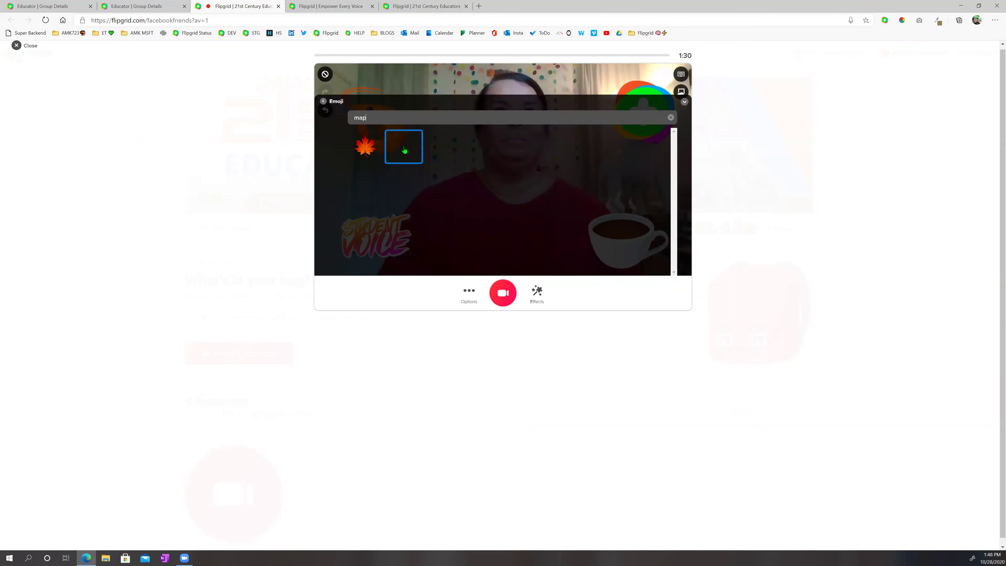
click(404, 149)
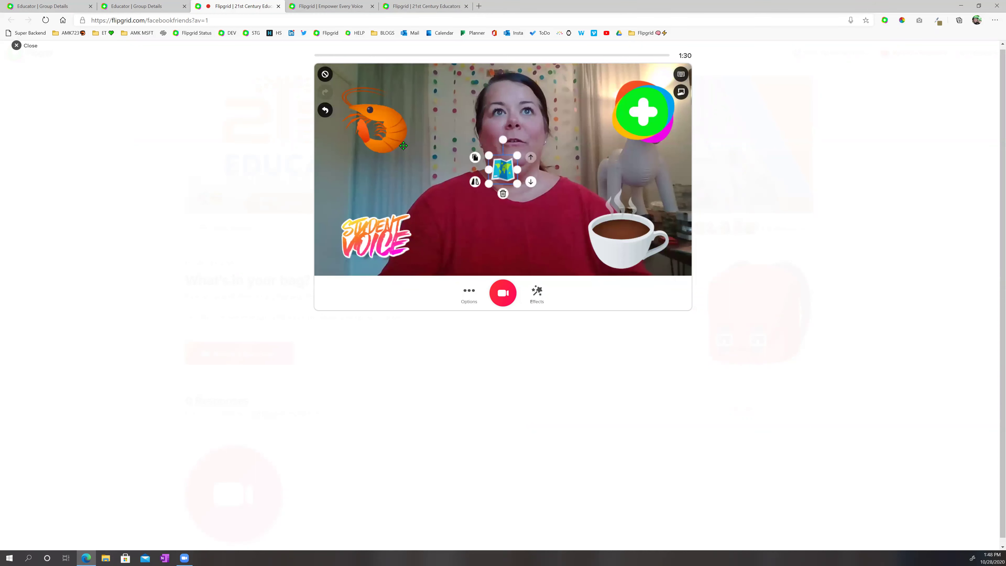
drag(453, 221, 412, 229)
click(532, 250)
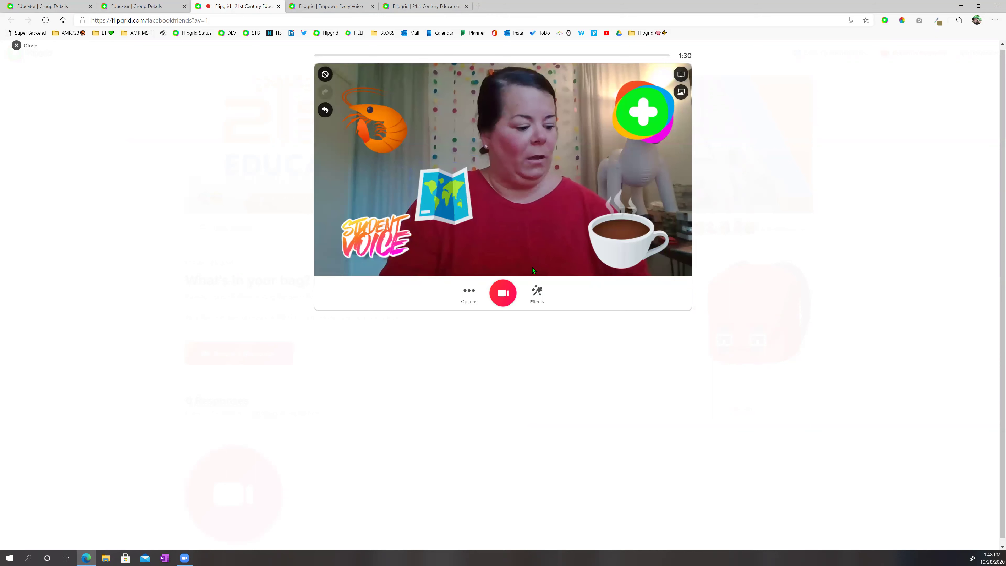
click(510, 292)
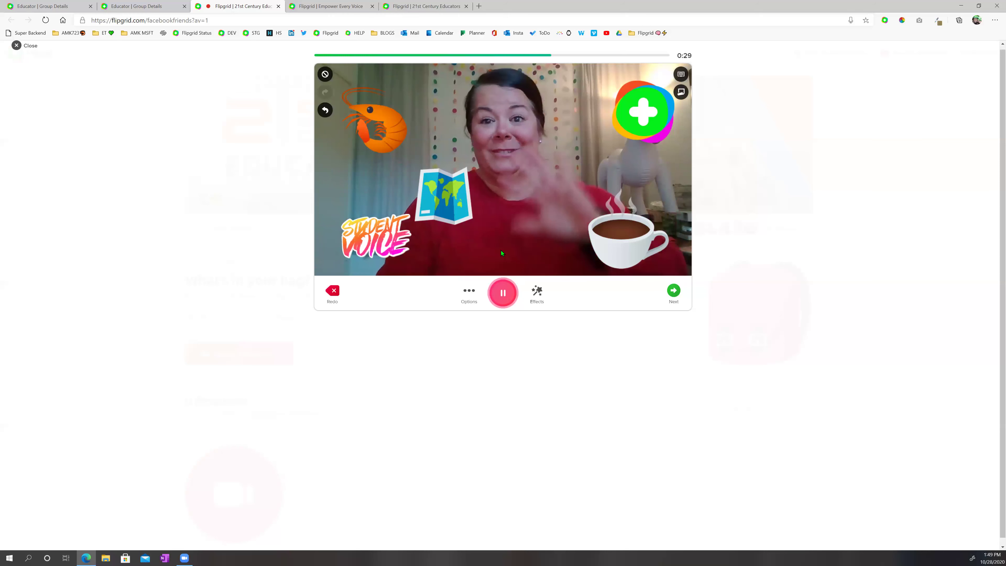
Stop recording and advance past the 1:01 clip review to the submission form.
click(503, 292)
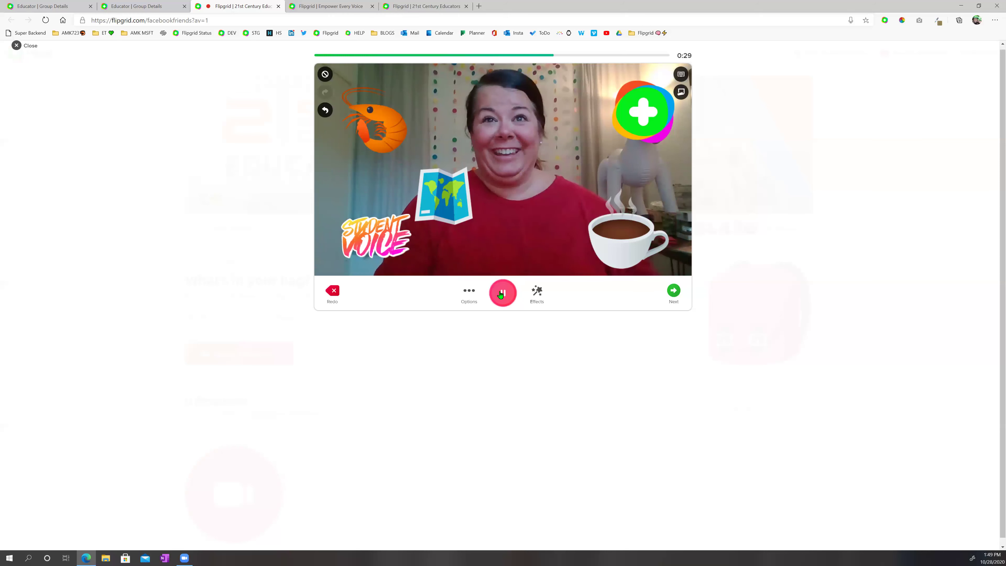
click(675, 291)
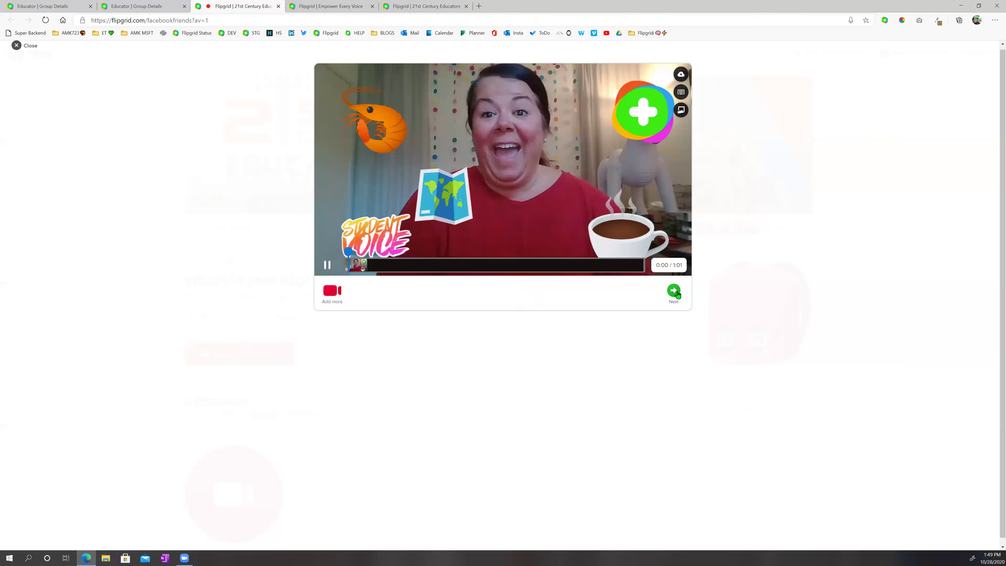
click(675, 293)
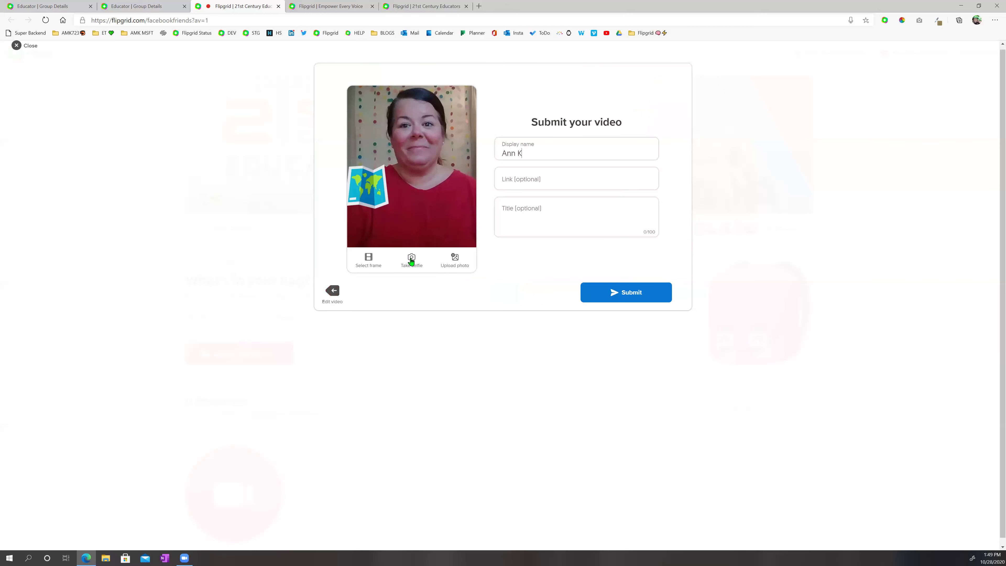
For the cover selfie, rearrange Student Voice, shrimp, logo and coffee stickers, shrinking the shrimp.
click(412, 260)
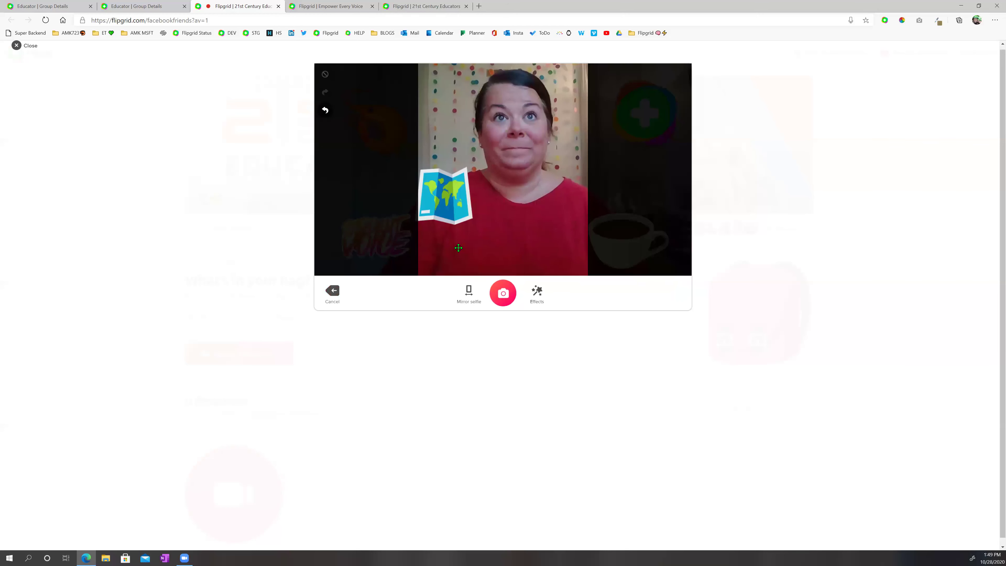
drag(398, 238, 469, 186)
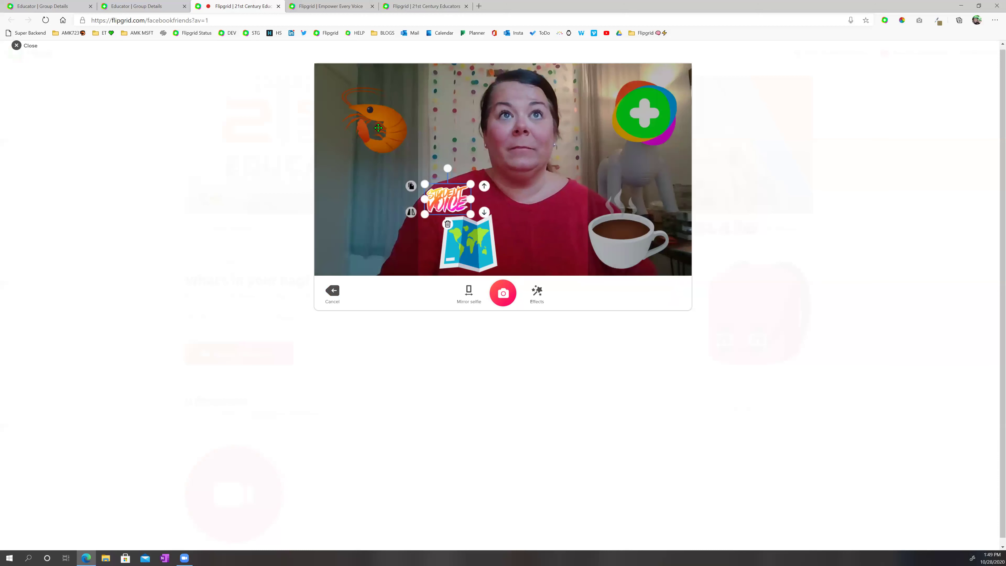
drag(437, 130, 487, 132)
drag(469, 87, 493, 104)
drag(576, 146, 555, 161)
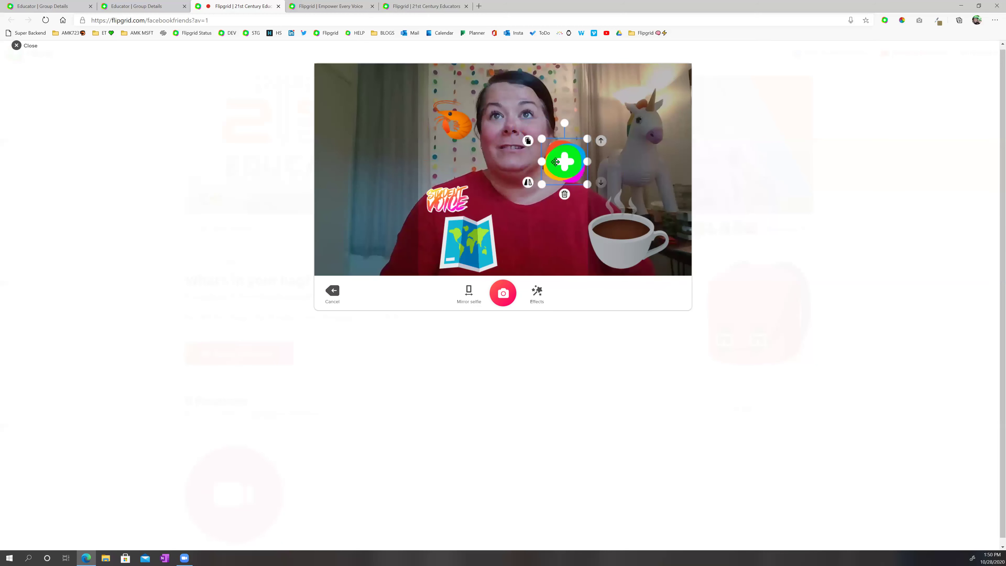
drag(630, 238, 535, 244)
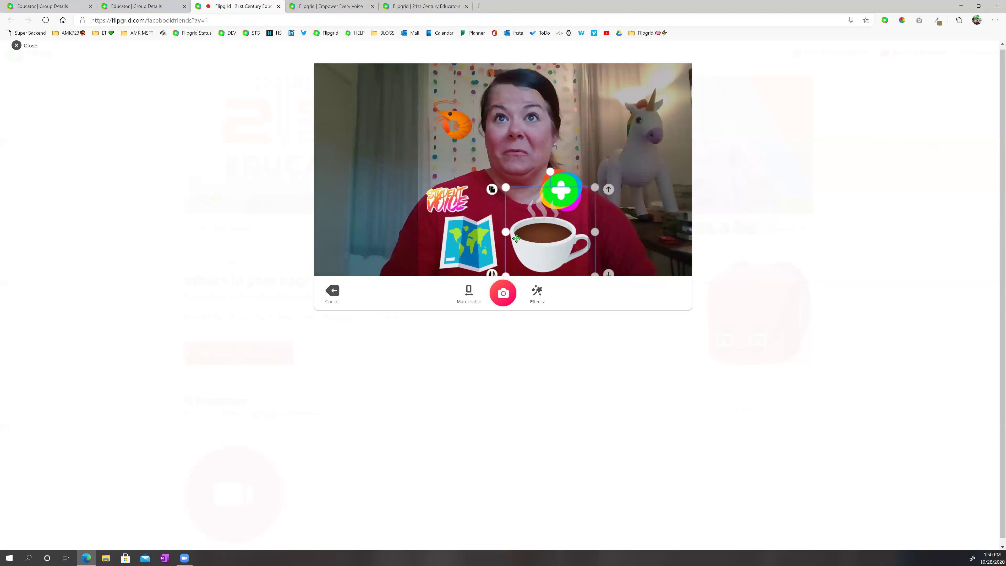
Capture and confirm the selfie as the cover, then submit the video response.
click(504, 295)
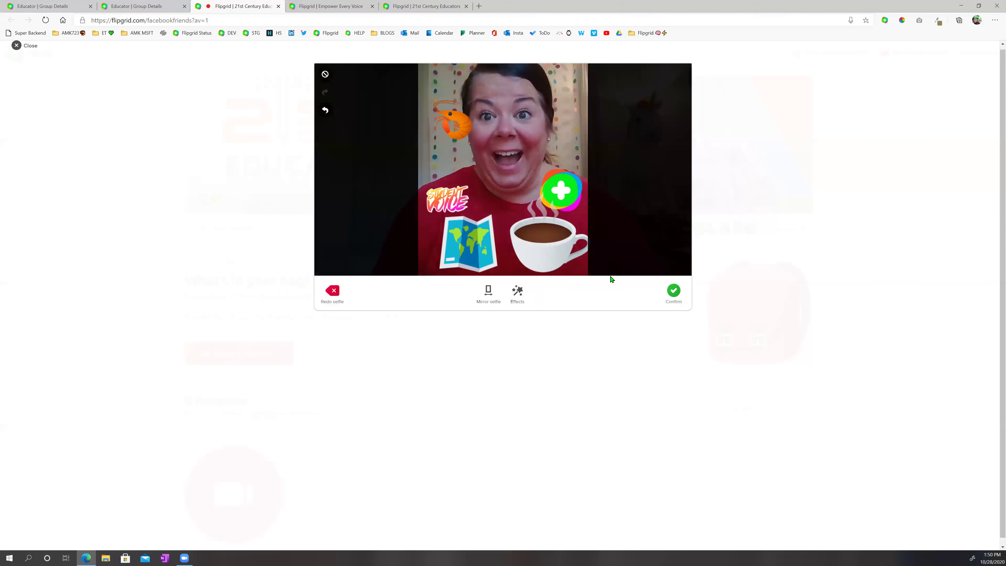
click(674, 290)
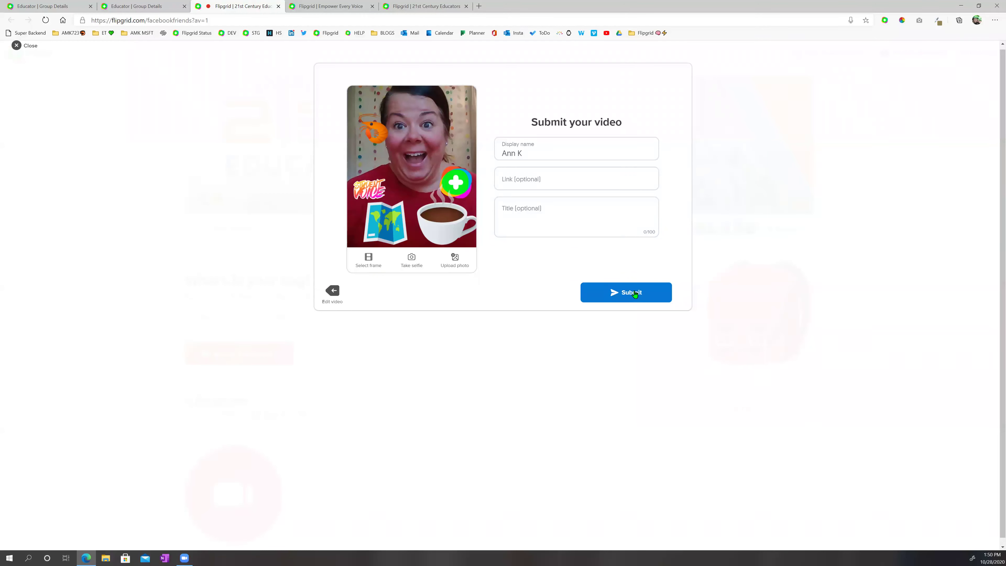
click(635, 293)
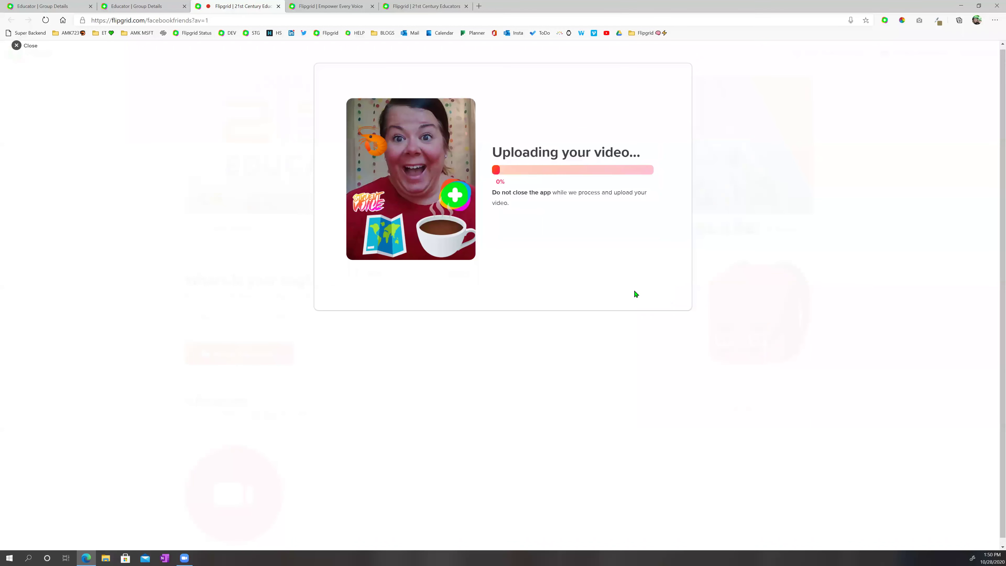
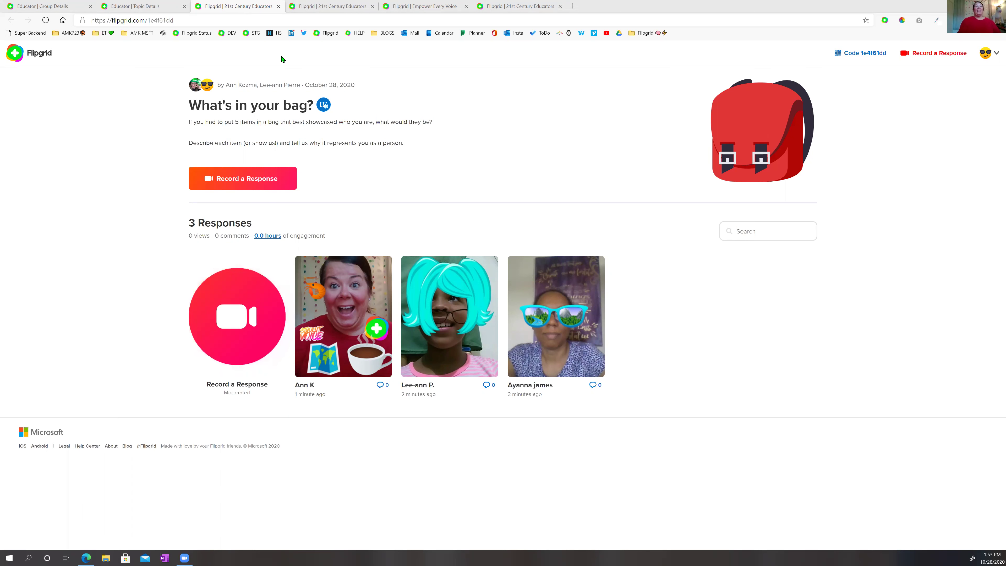
Go to Discovery, browse down the topic rows, and open the All About Me! topic card.
click(144, 7)
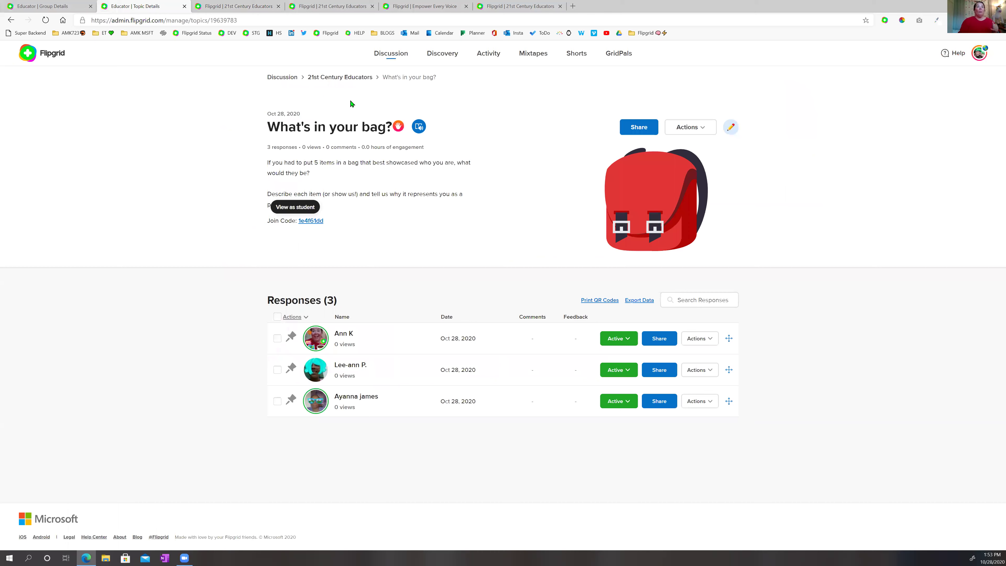
click(446, 54)
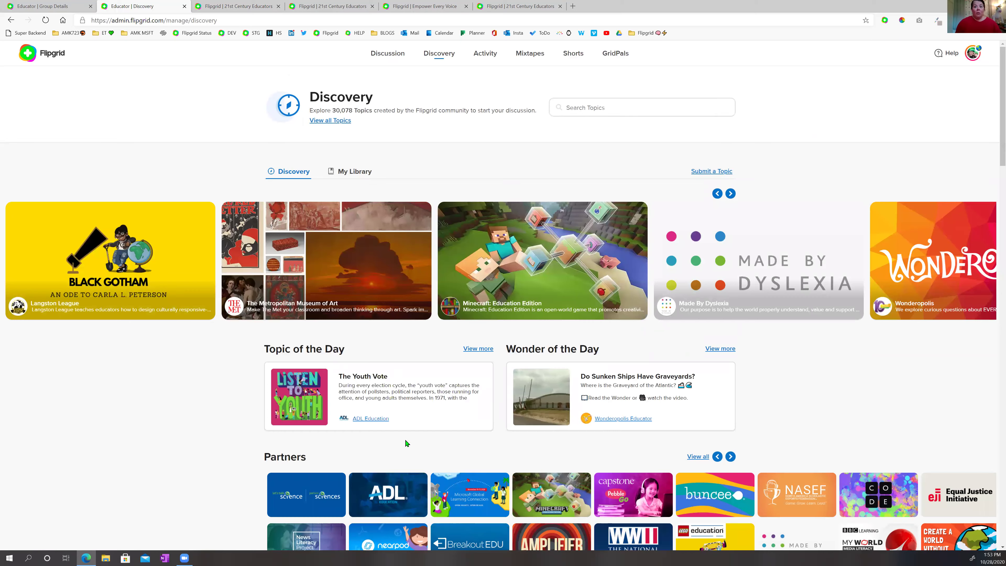
scroll(407, 443, down, 1)
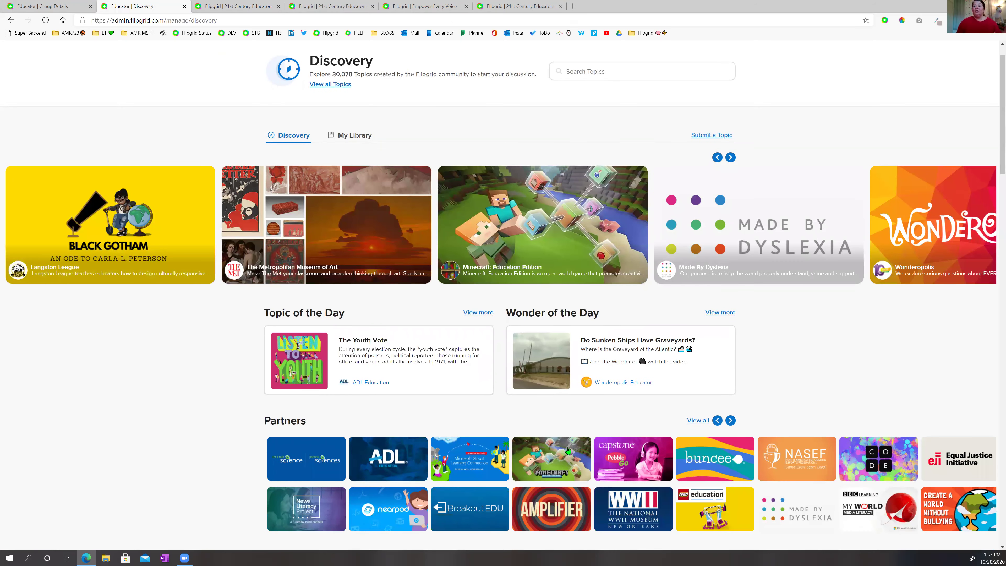
scroll(562, 402, down, 2)
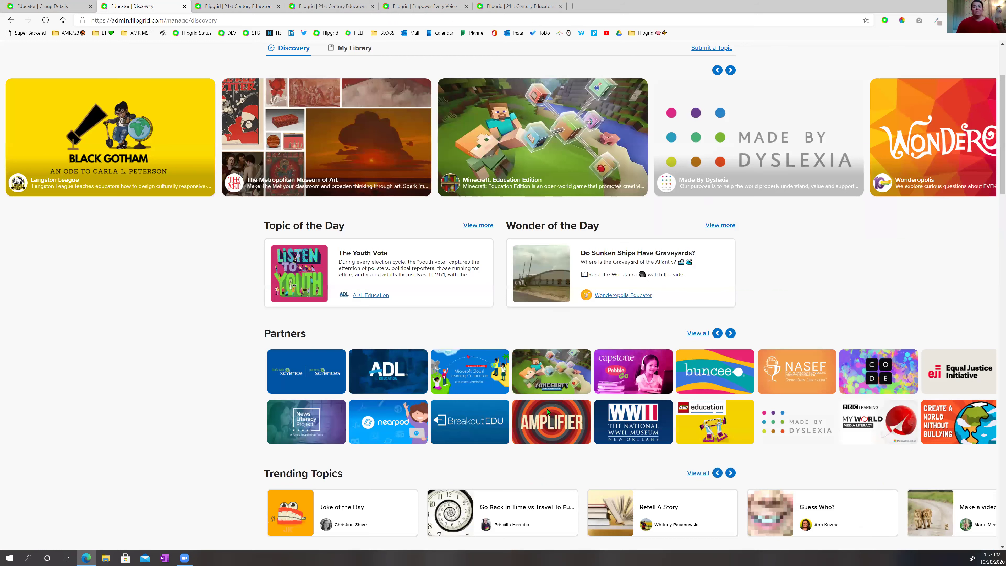
scroll(613, 409, down, 1)
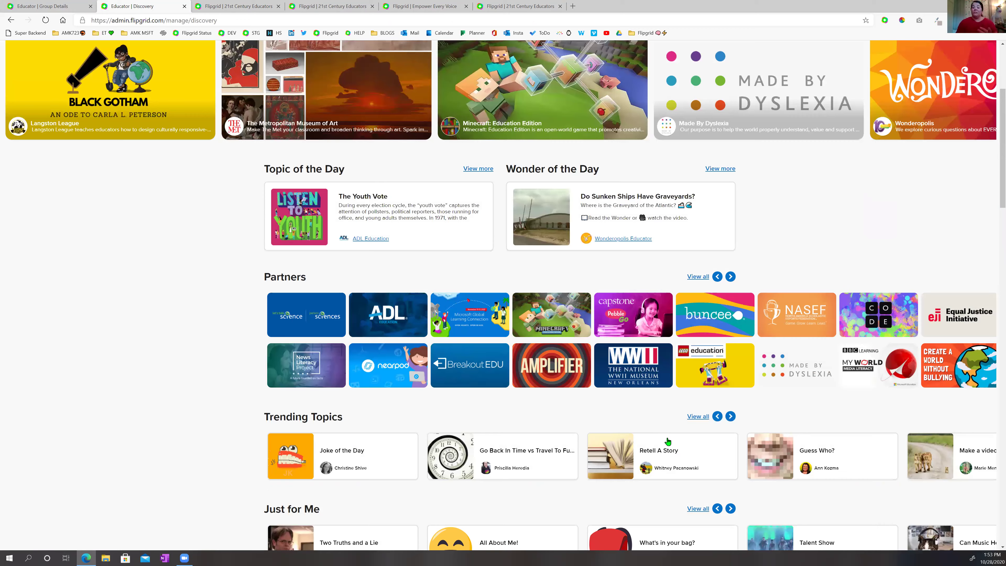
scroll(668, 440, down, 2)
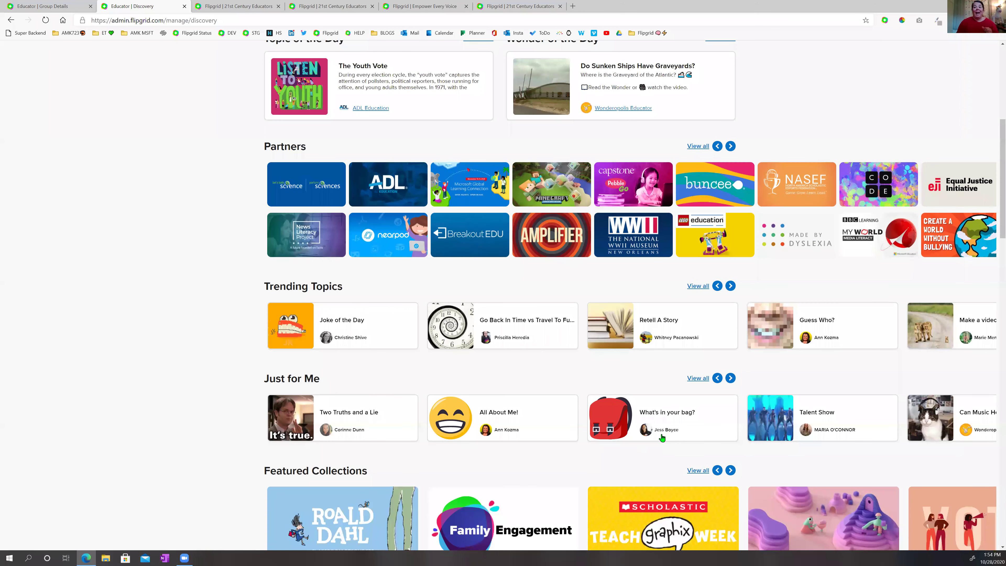
click(662, 437)
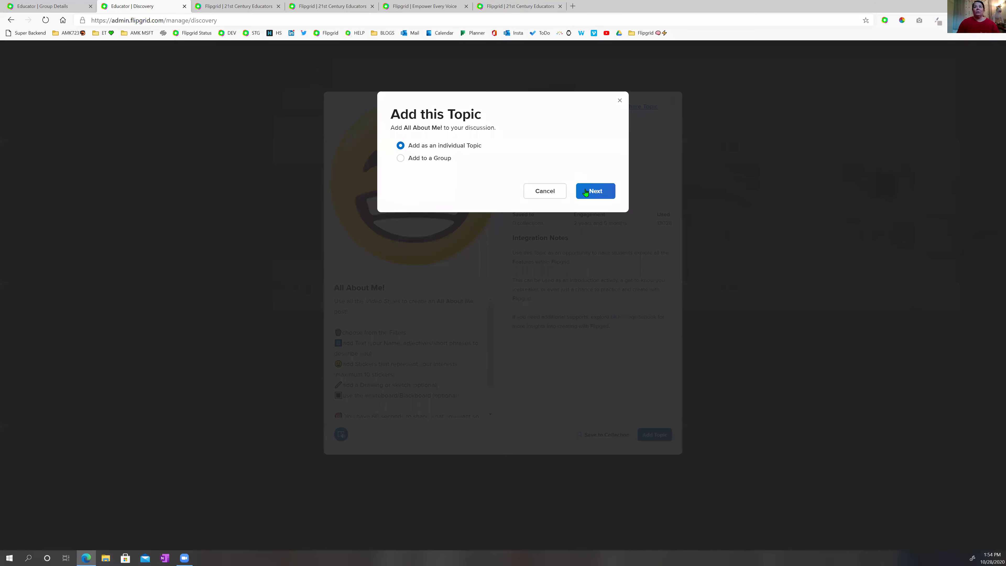
Add All About Me! as an individual topic and try saving its settings.
click(585, 190)
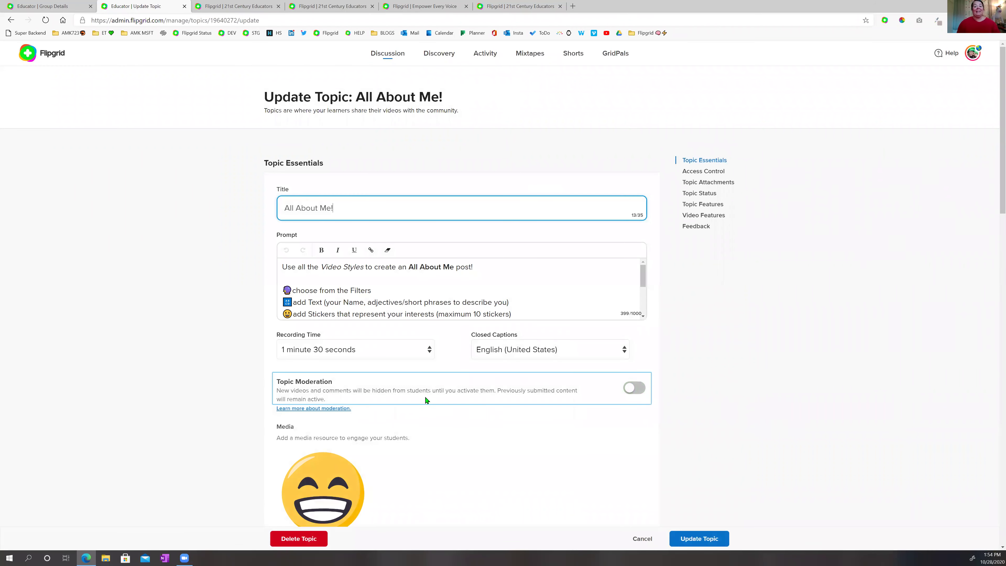
scroll(426, 400, down, 2)
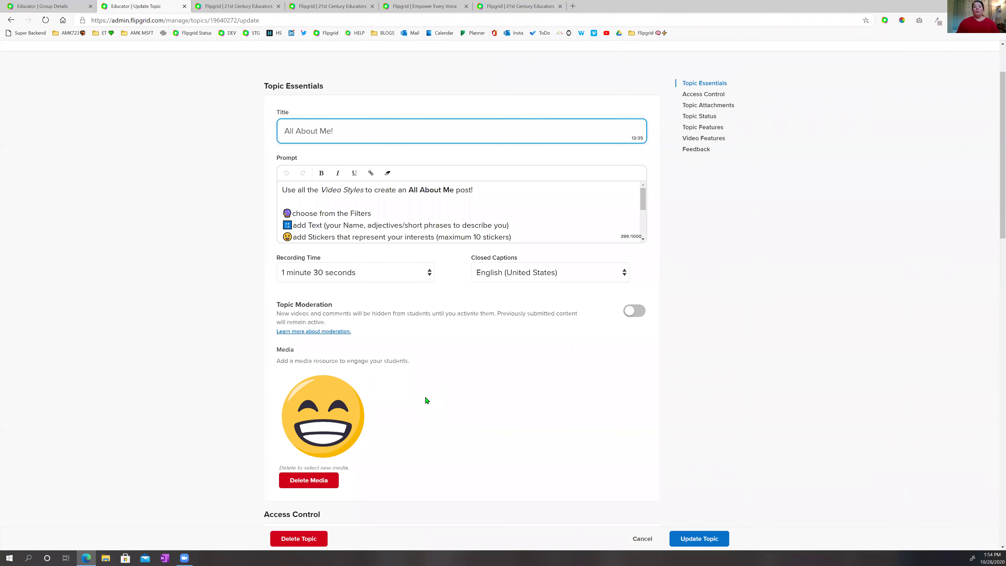
scroll(427, 401, down, 8)
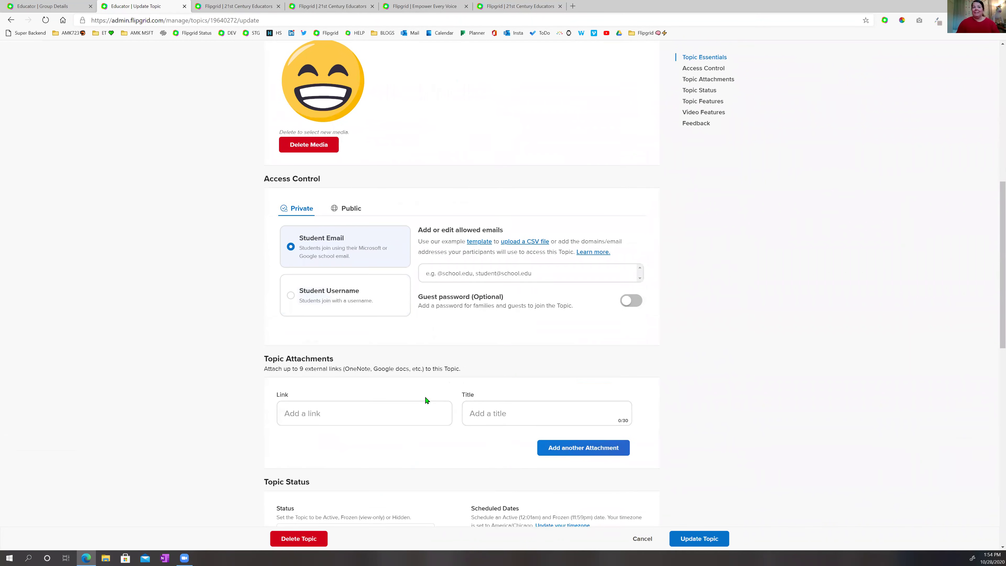
scroll(426, 401, down, 1)
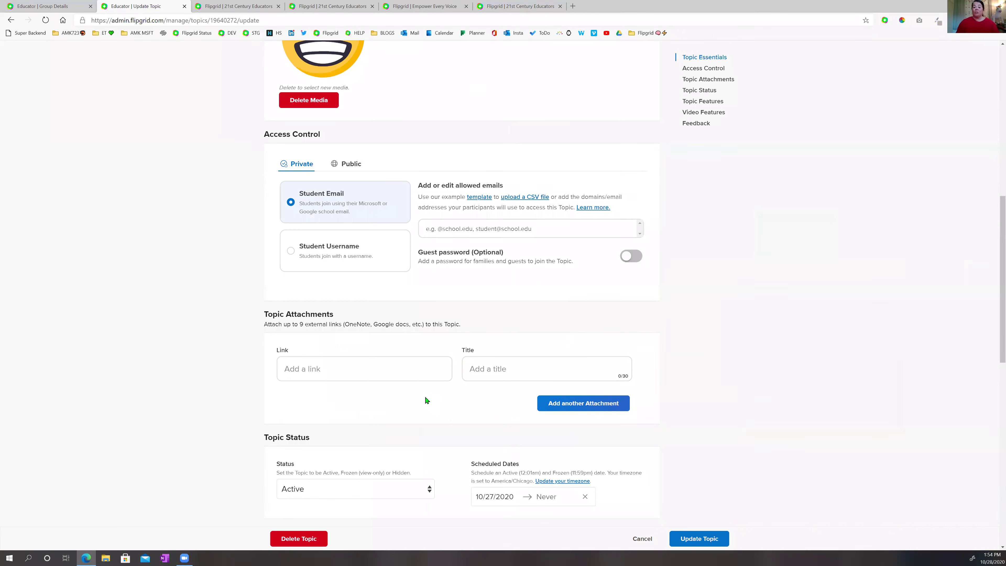
scroll(427, 400, down, 10)
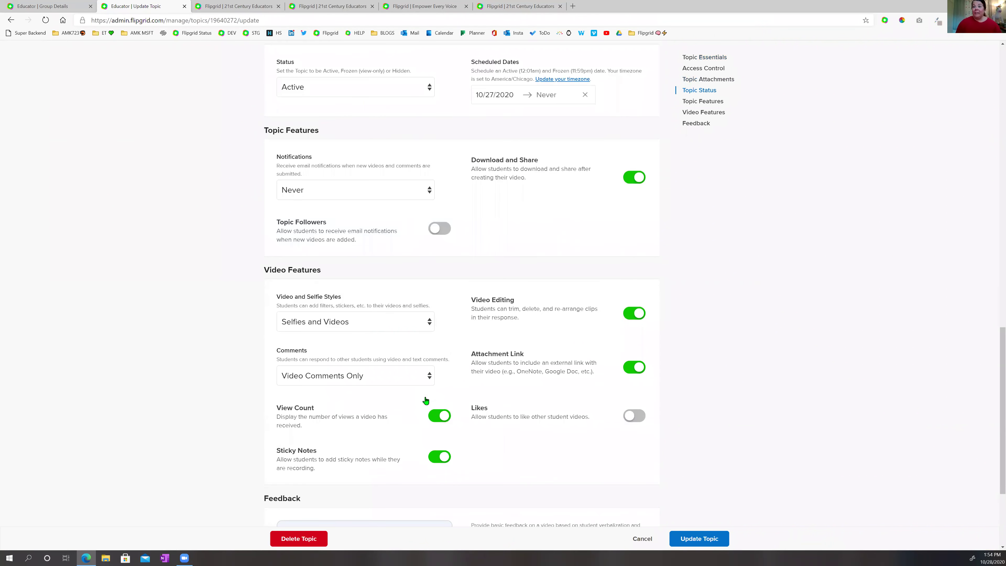
scroll(426, 403, down, 4)
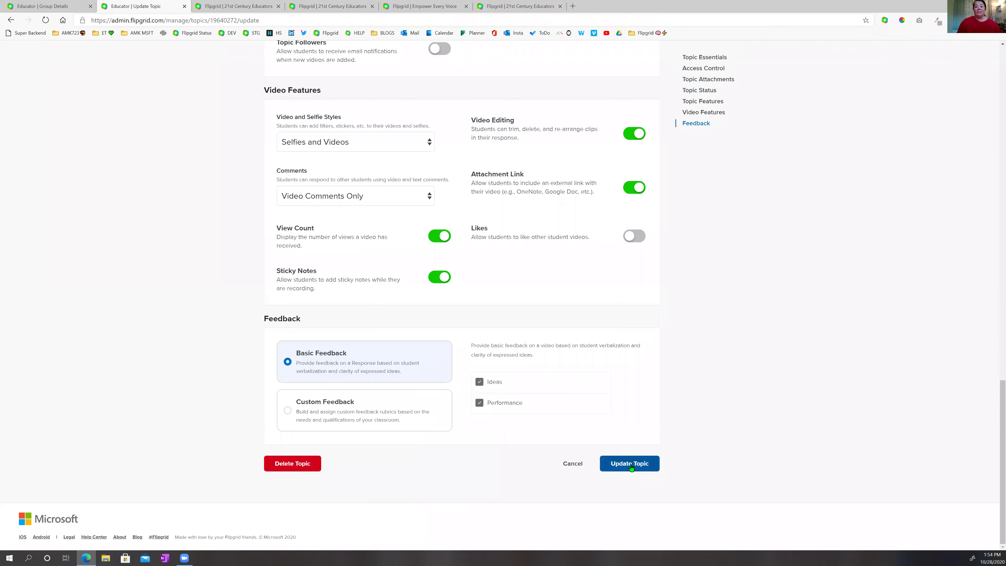
click(630, 465)
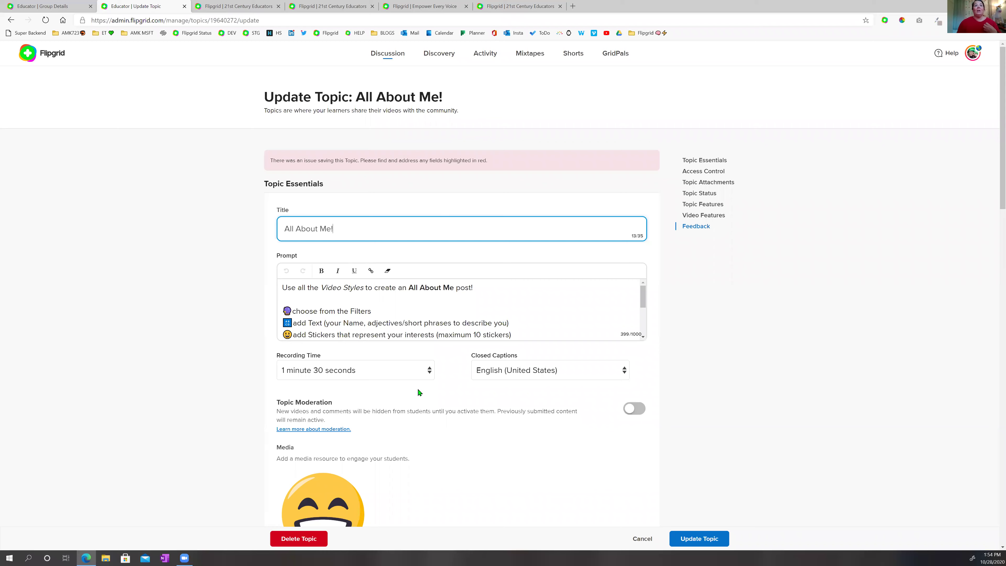
scroll(419, 392, down, 10)
click(456, 281)
text(@flipgrid.com)
key(Return)
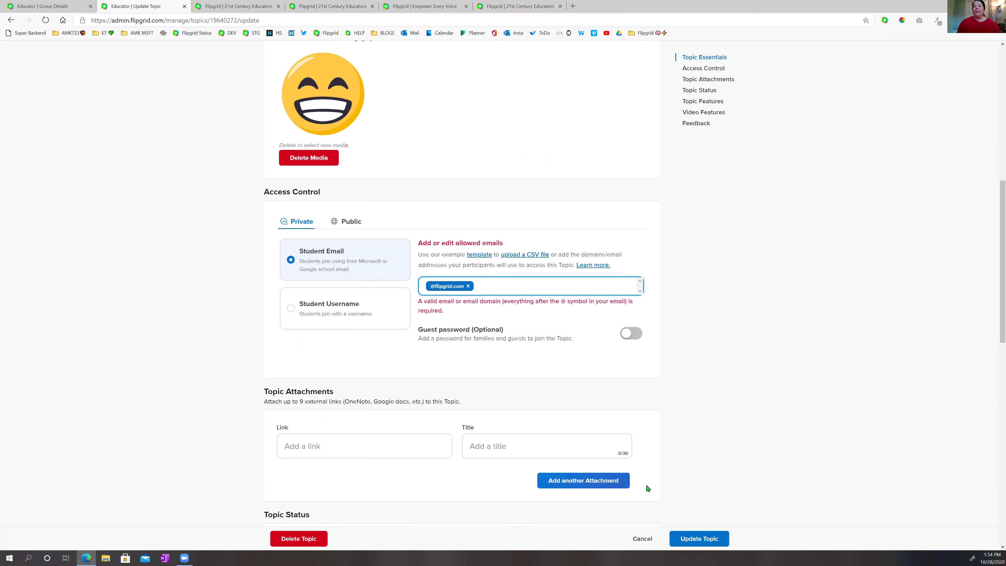
scroll(648, 489, down, 15)
click(643, 466)
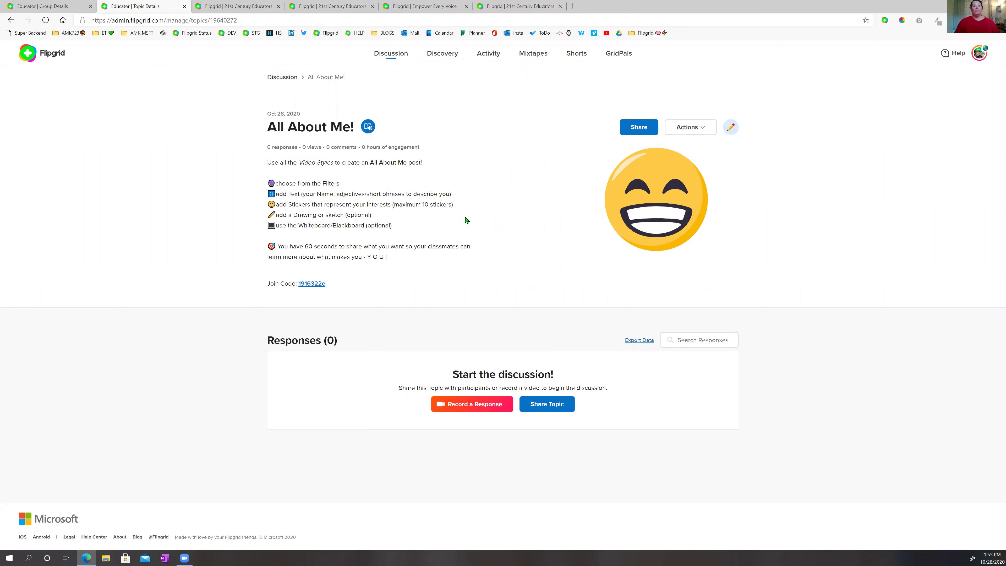
Search Discovery topics for 'careers' (4,184 results) and bring up the join-code entry popup.
click(440, 54)
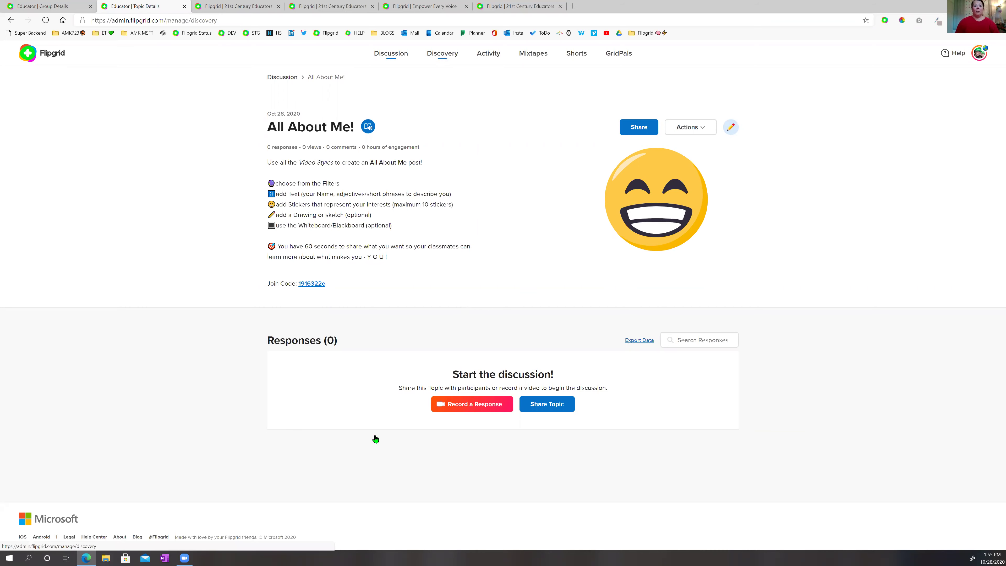
scroll(581, 319, down, 4)
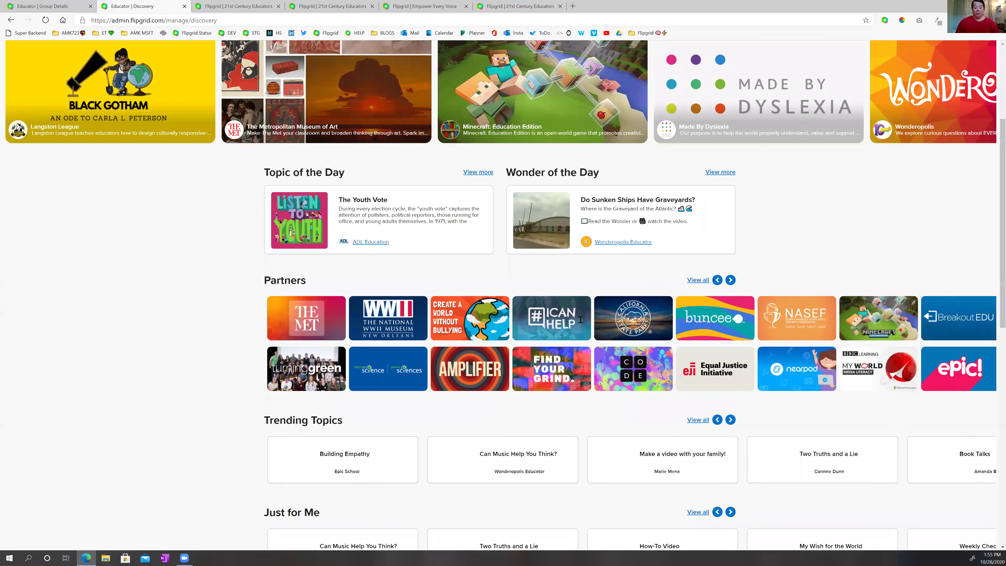
scroll(580, 319, down, 10)
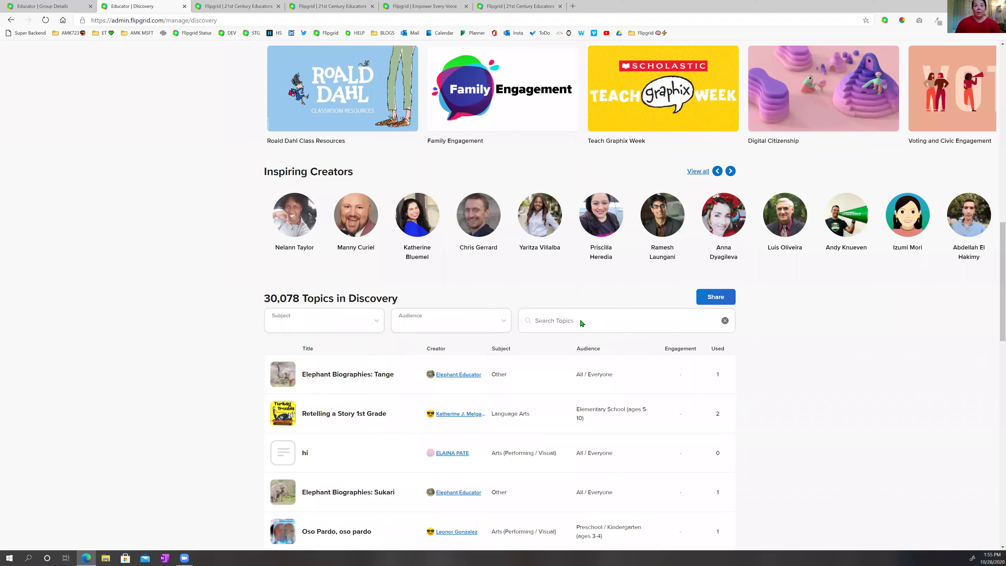
click(580, 321)
text(careers)
key(Return)
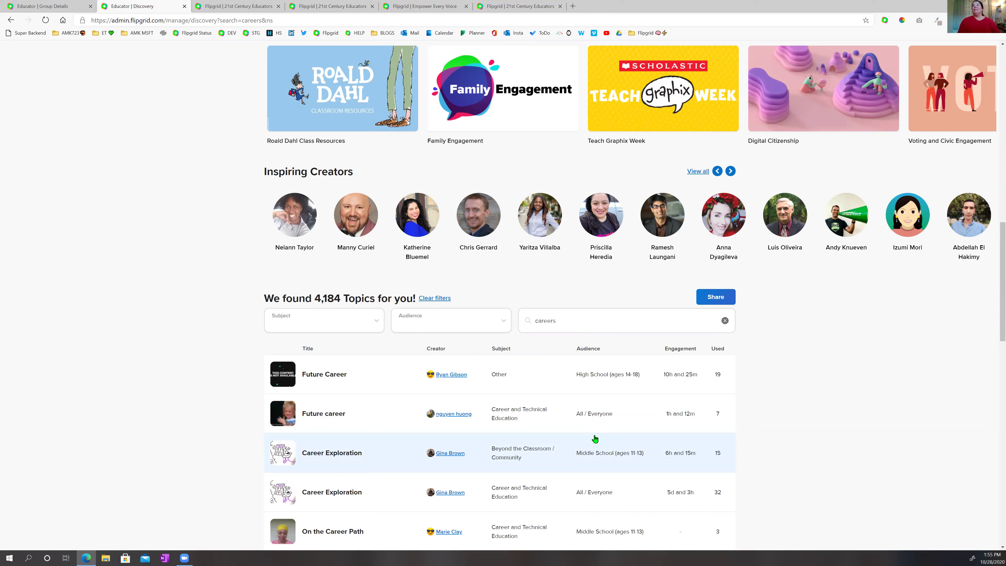
click(885, 20)
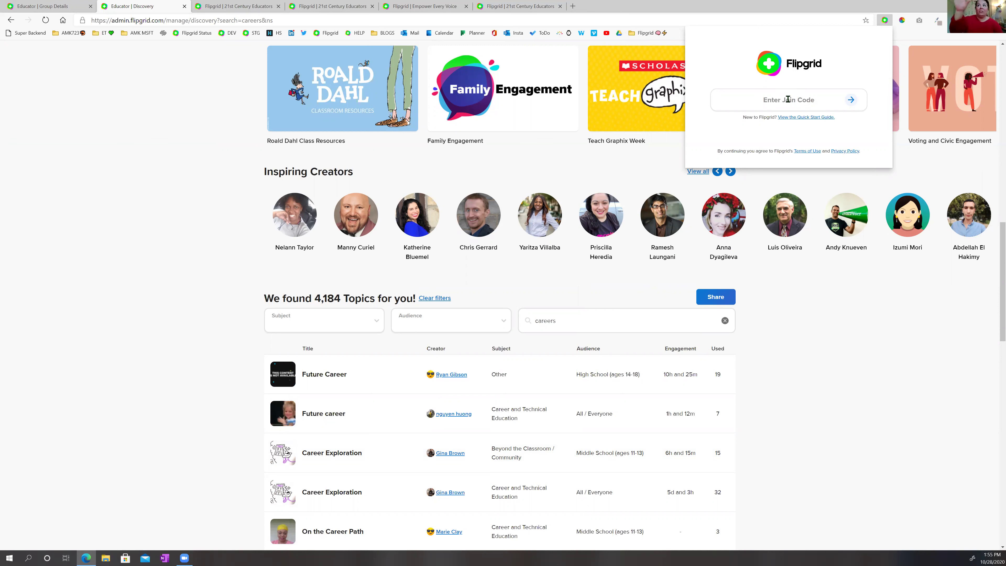
click(767, 99)
text(certified)
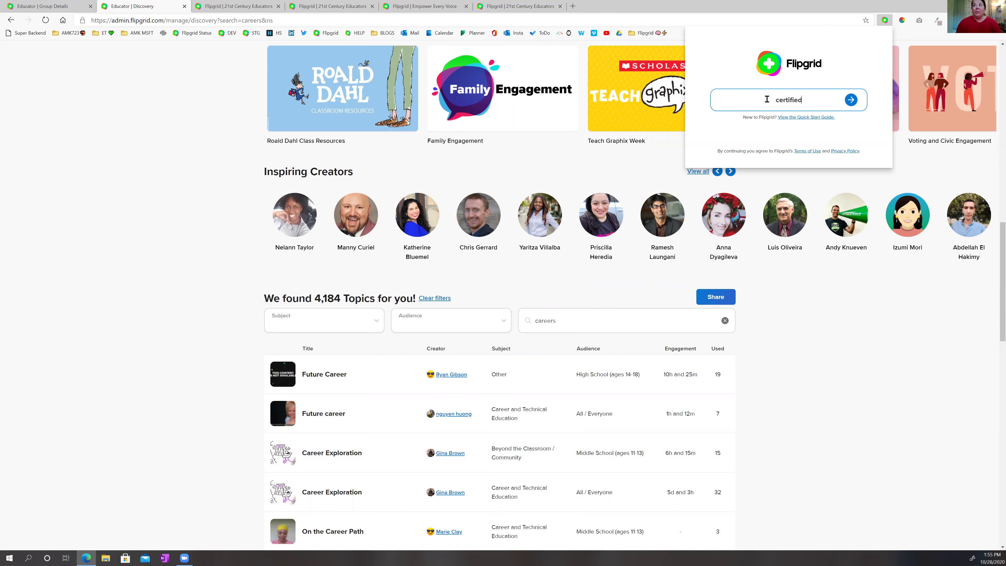
key(Return)
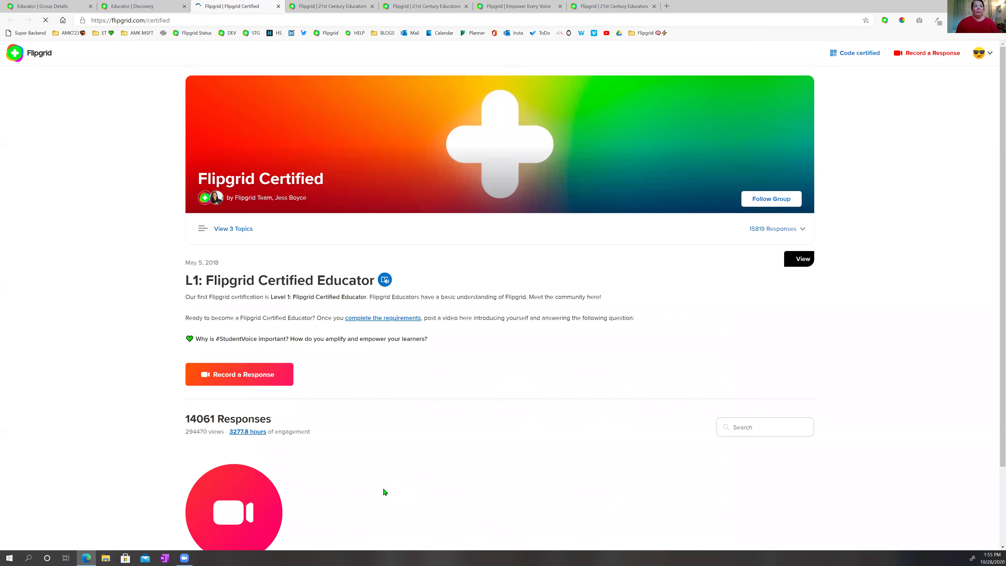
scroll(380, 483, down, 2)
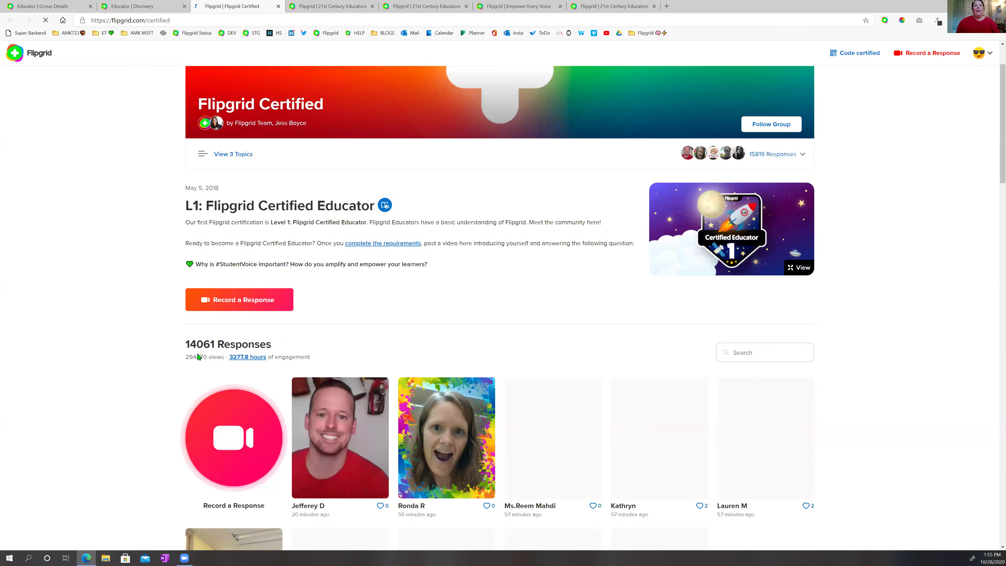
scroll(197, 353, up, 5)
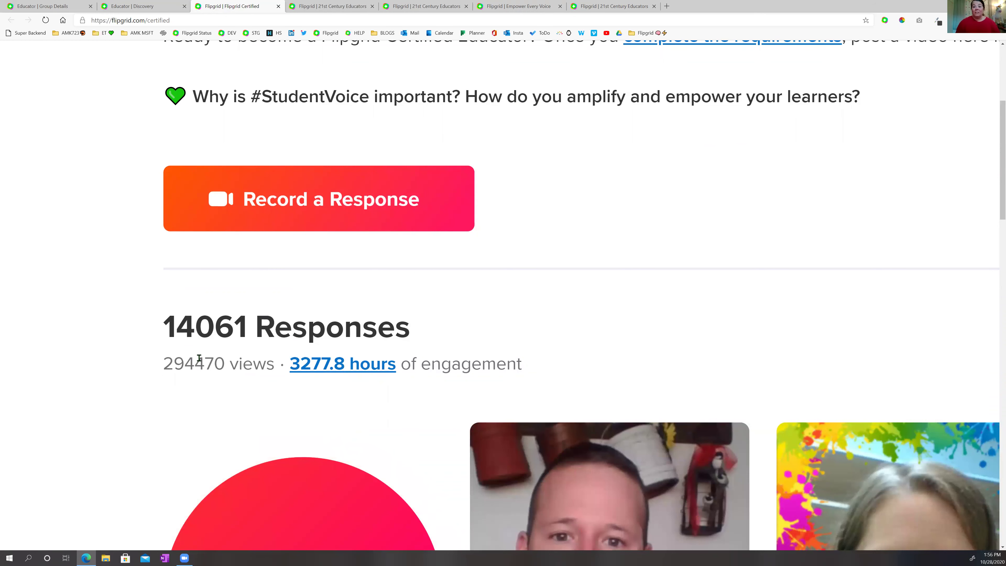
scroll(199, 358, down, 6)
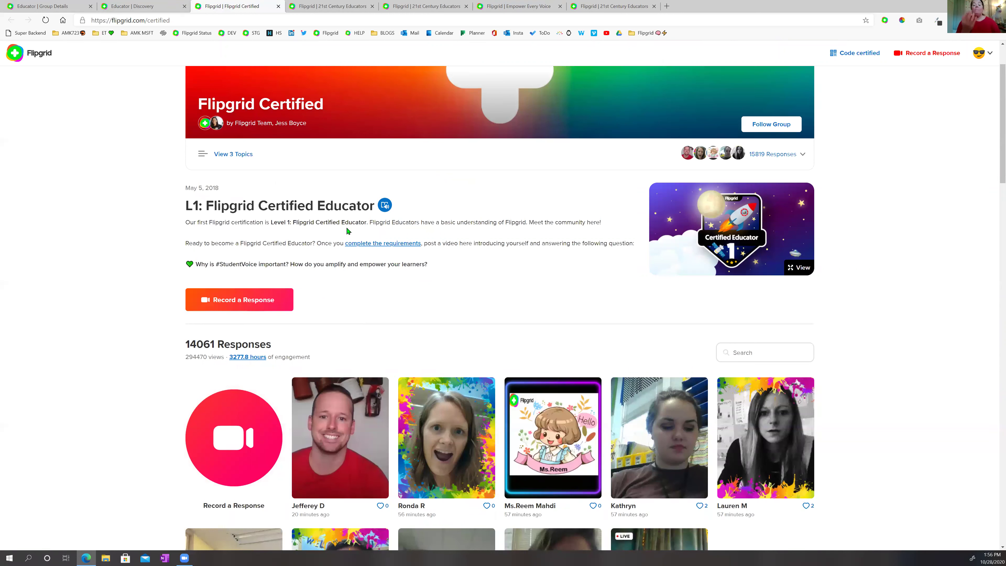
Browse the 'careers' search results on Discovery at normal page zoom.
click(143, 8)
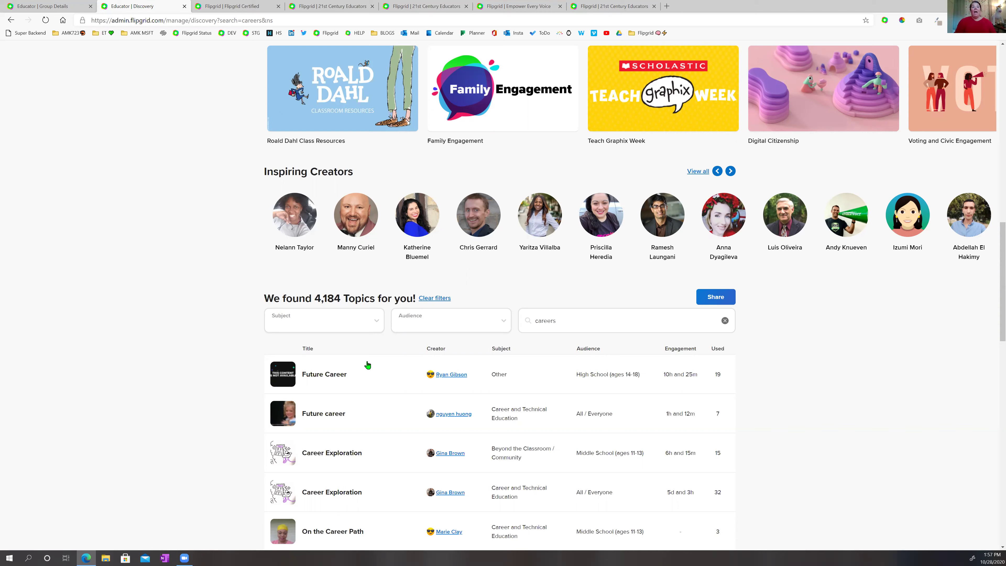
scroll(571, 326, up, 5)
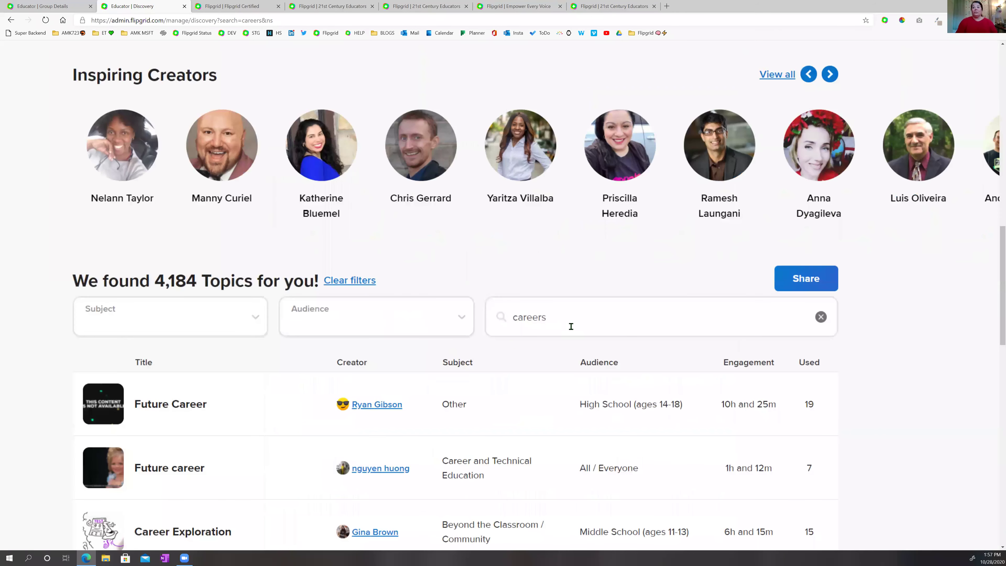
scroll(572, 326, up, 3)
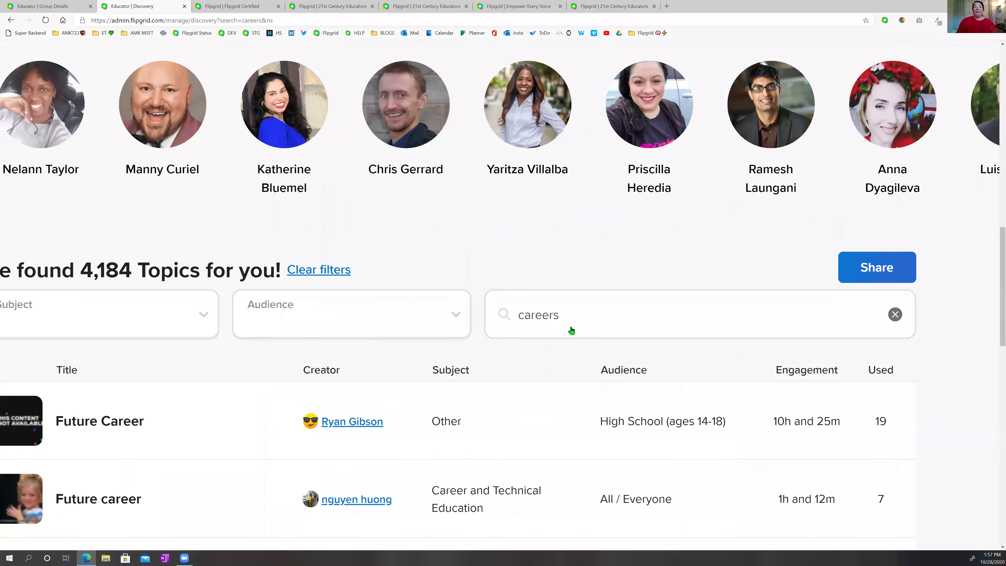
scroll(310, 377, down, 4)
scroll(311, 377, left, 1)
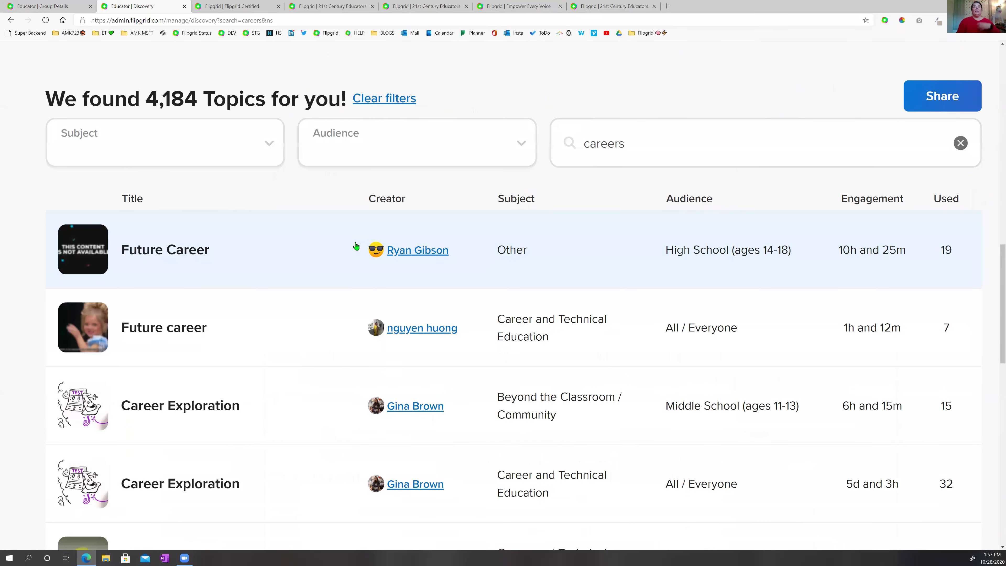
scroll(313, 231, down, 1)
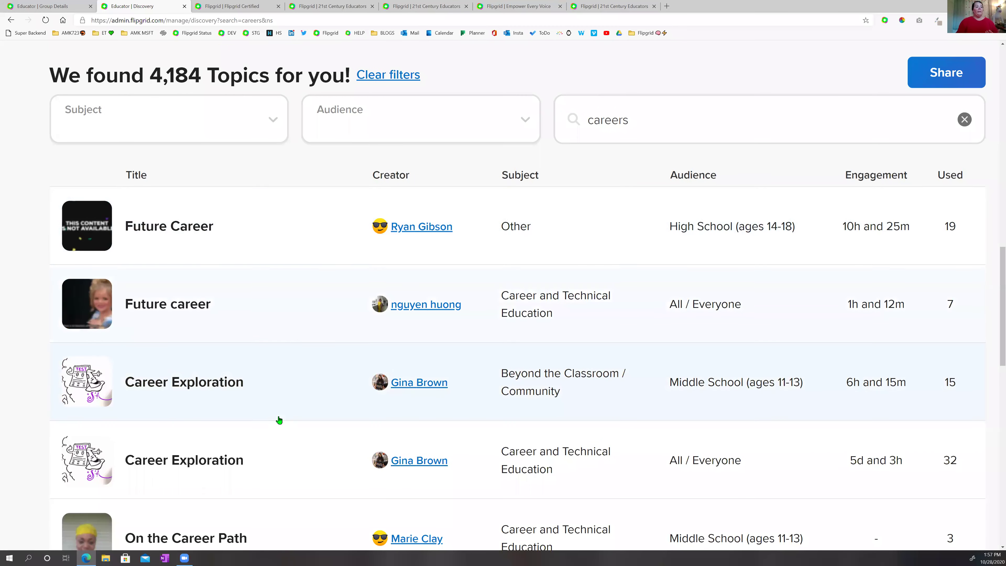
scroll(289, 298, down, 2)
scroll(290, 295, down, 4)
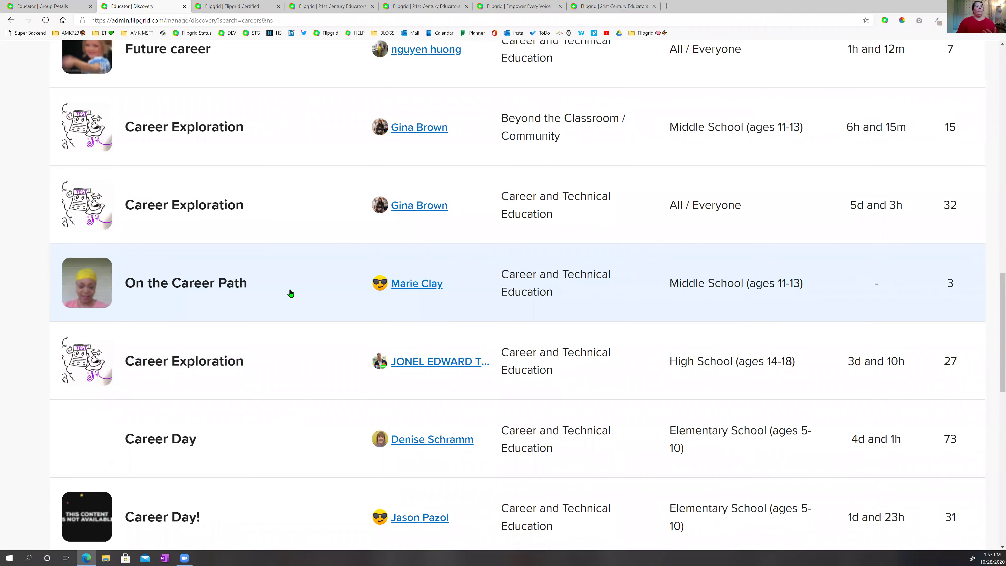
scroll(290, 292, down, 6)
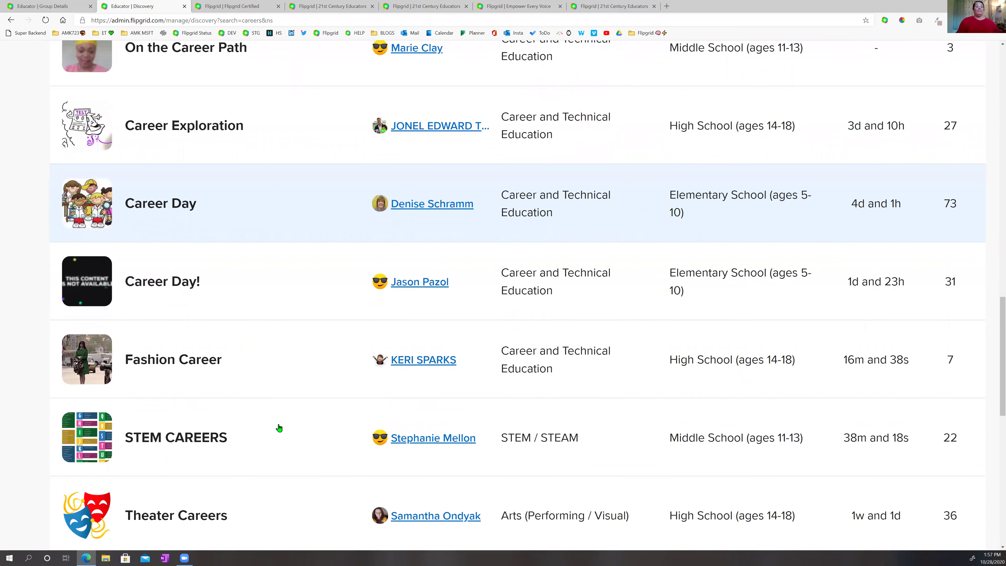
scroll(279, 428, down, 1)
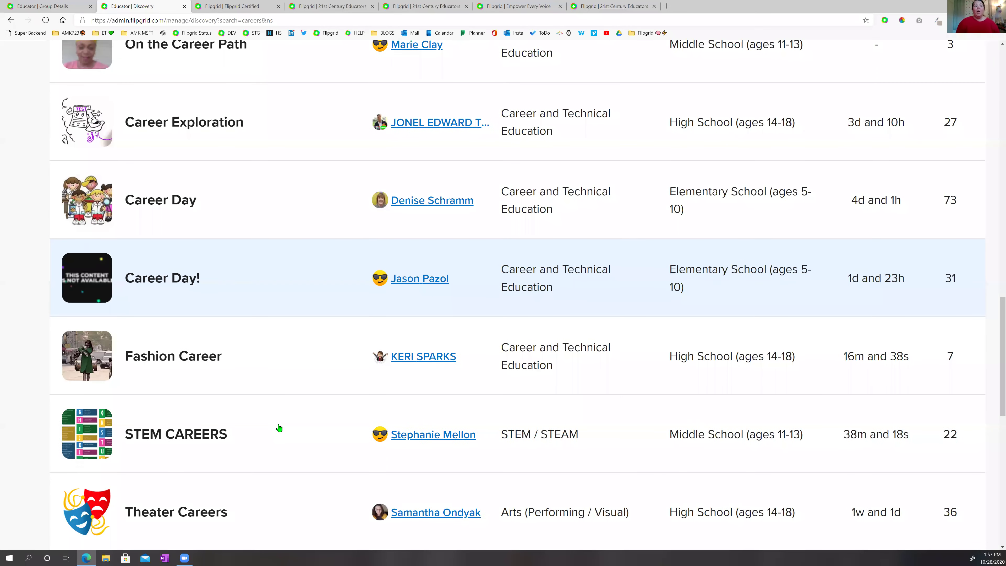
scroll(279, 427, down, 3)
key(ctrl+0)
scroll(396, 391, down, 3)
scroll(484, 375, up, 8)
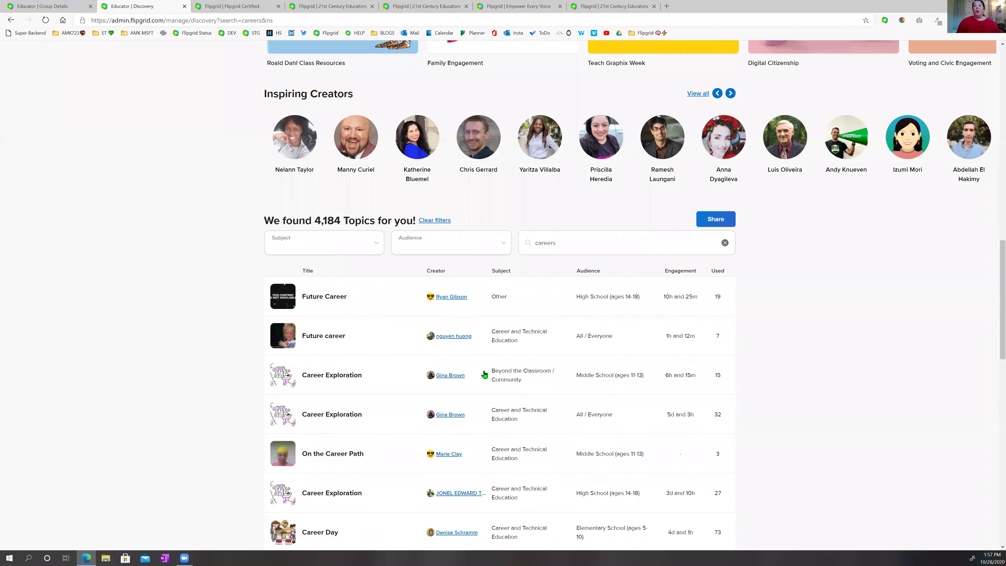
scroll(686, 373, up, 2)
Sort results by Engagement, reverse the order, then clear the careers search and filters.
click(687, 369)
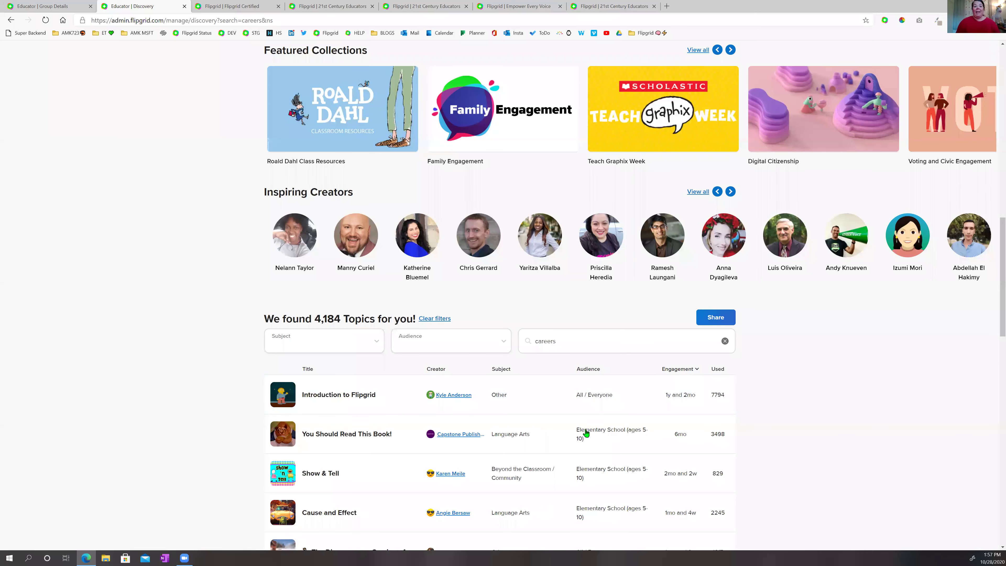
scroll(586, 433, down, 4)
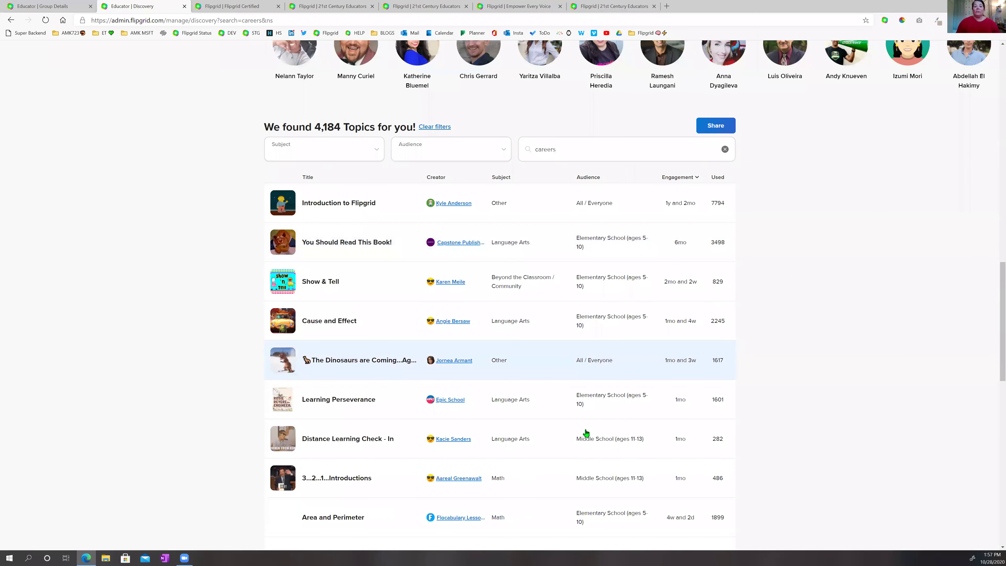
scroll(586, 433, down, 3)
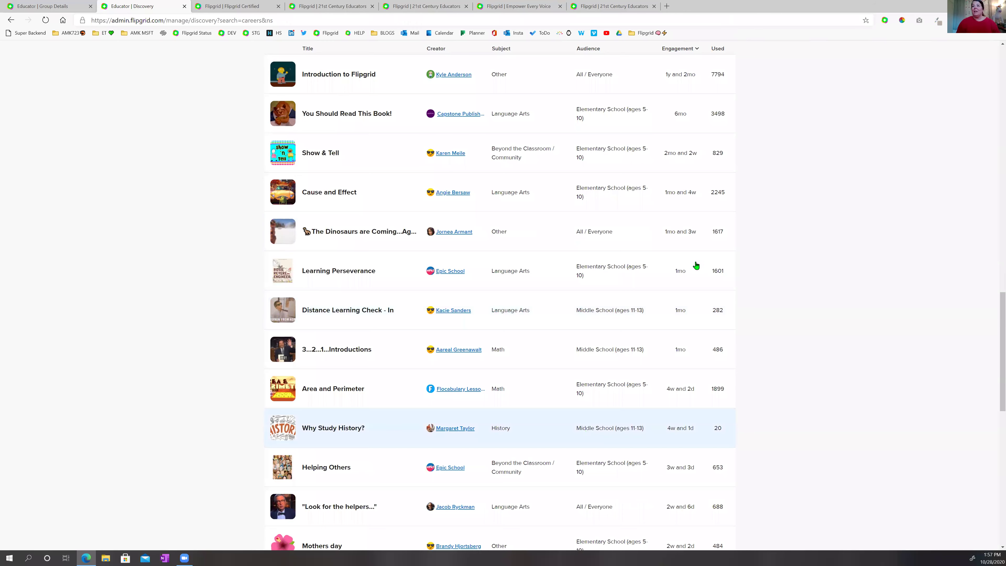
scroll(696, 265, up, 4)
click(697, 266)
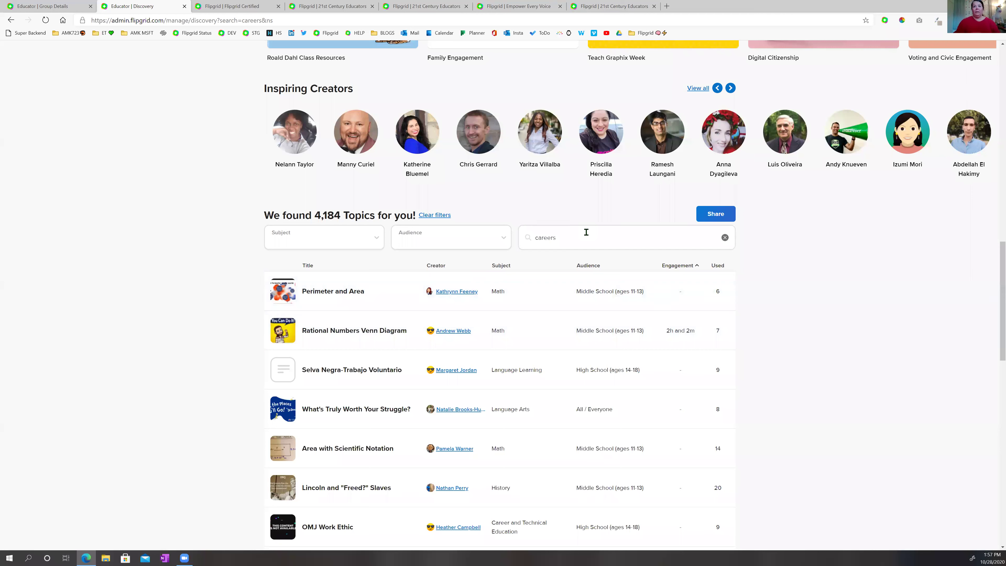
click(440, 215)
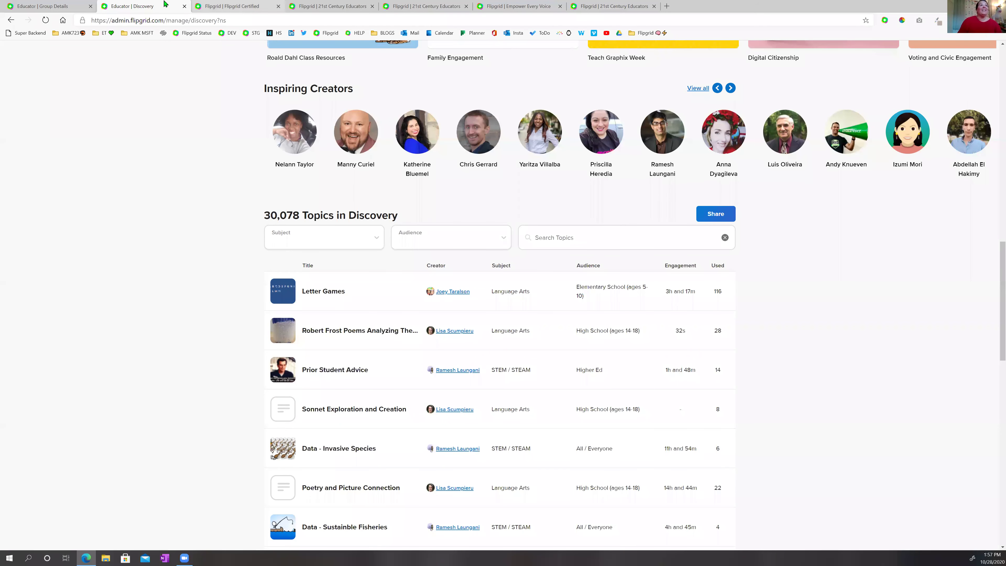
click(281, 6)
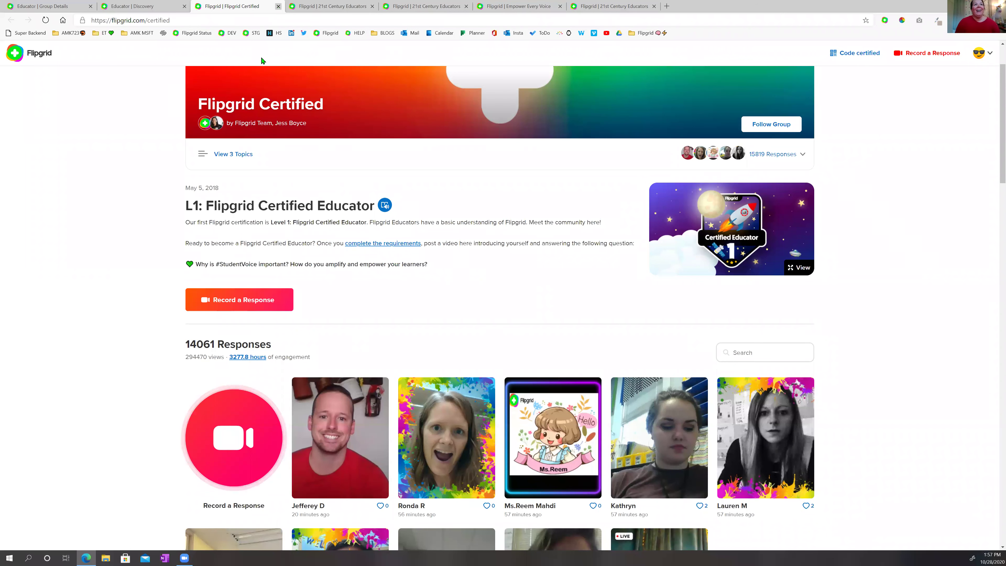
Close the Flipgrid Certified tab and reload the What's in your bag? topic page.
middle_click(248, 8)
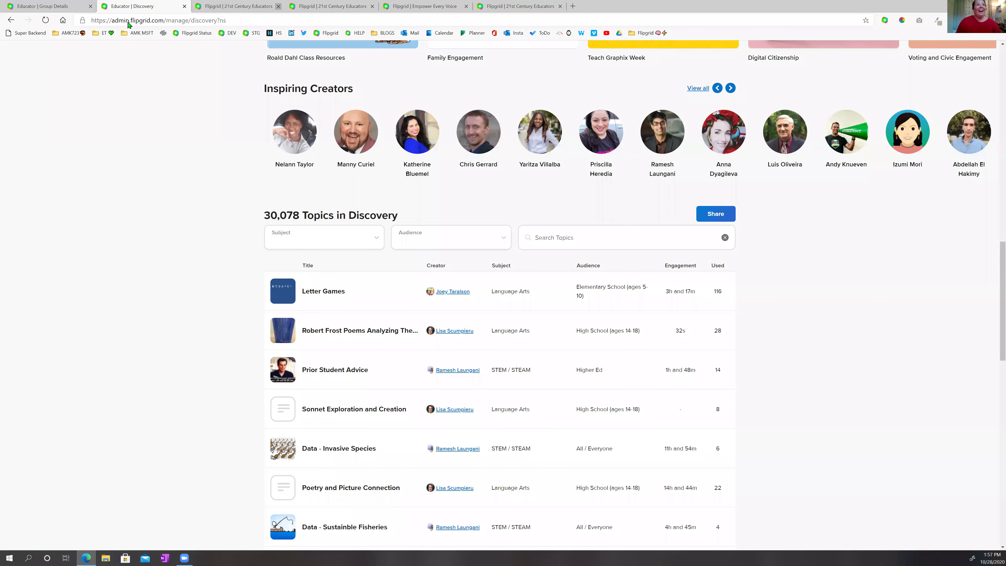
key(ctrl+Tab)
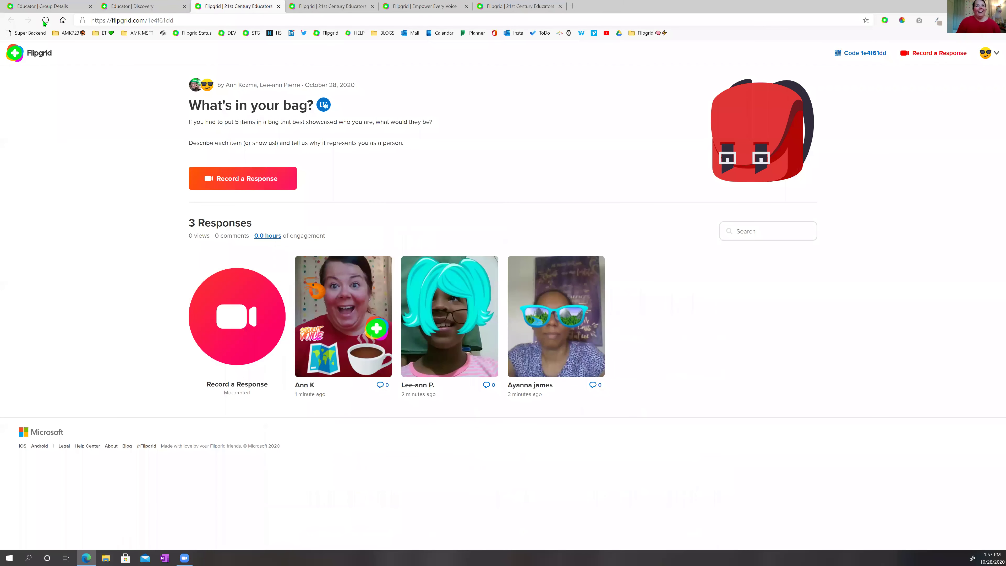
click(45, 21)
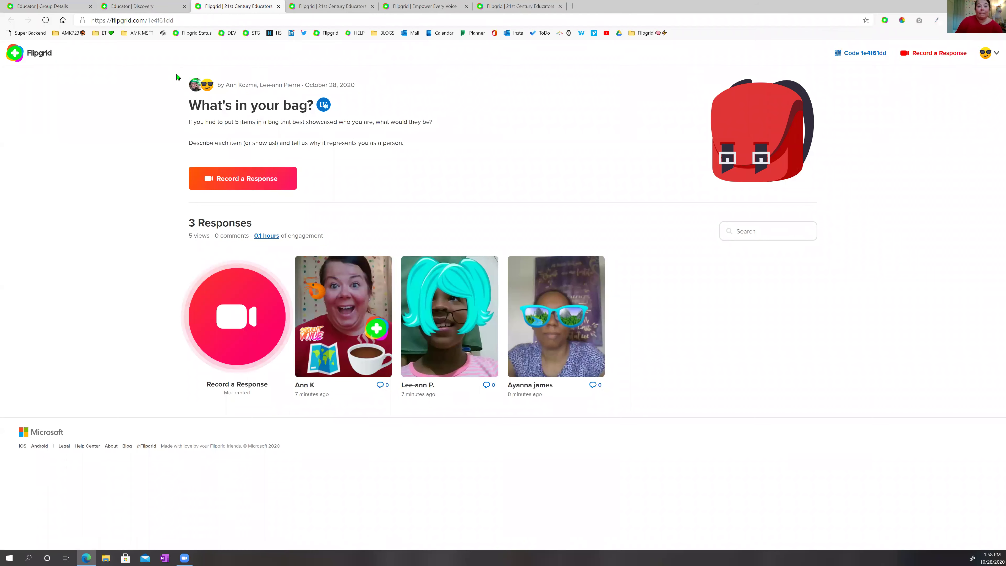
Return to the Discovery page and scroll back to its top.
click(158, 5)
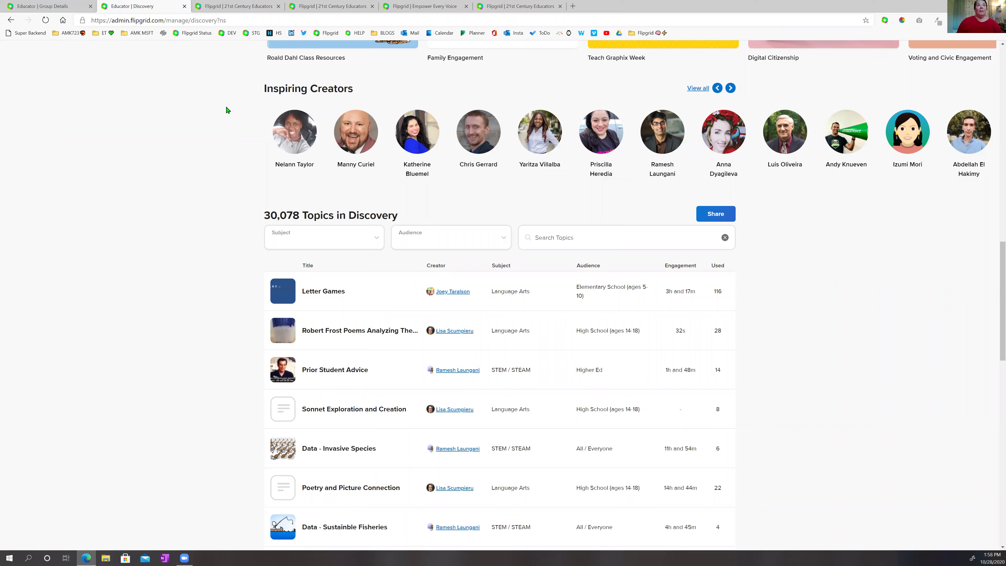
scroll(226, 107, up, 5)
scroll(398, 75, up, 8)
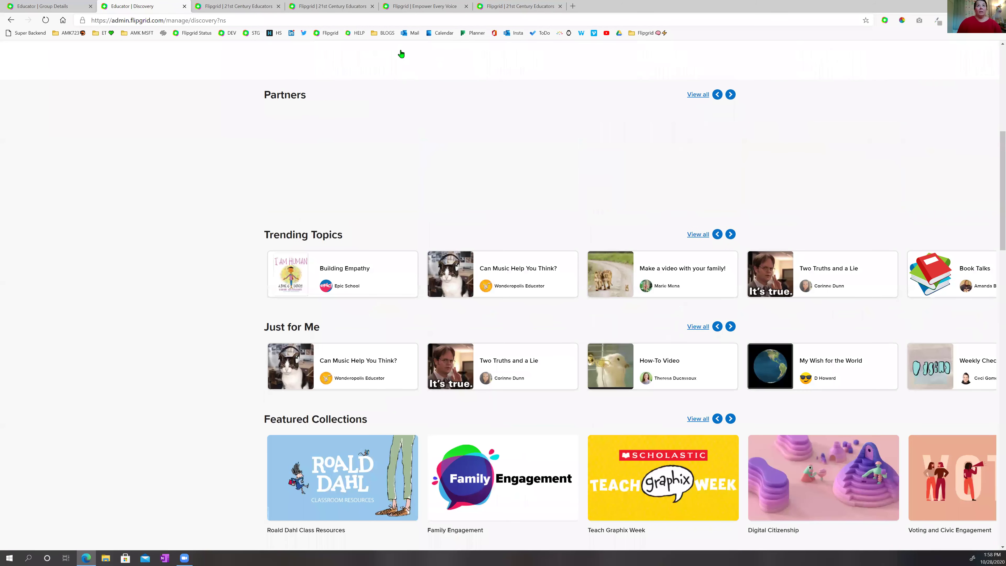
scroll(401, 53, up, 3)
scroll(399, 56, up, 5)
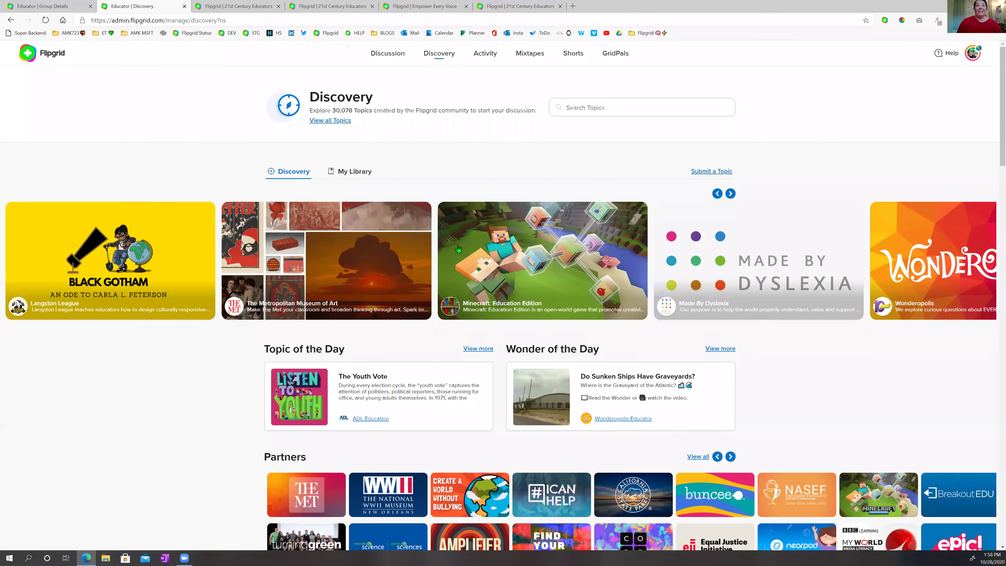
Open the 21st Century Educators group from Discussion, view its Share this Group dialog, then dismiss it.
click(388, 53)
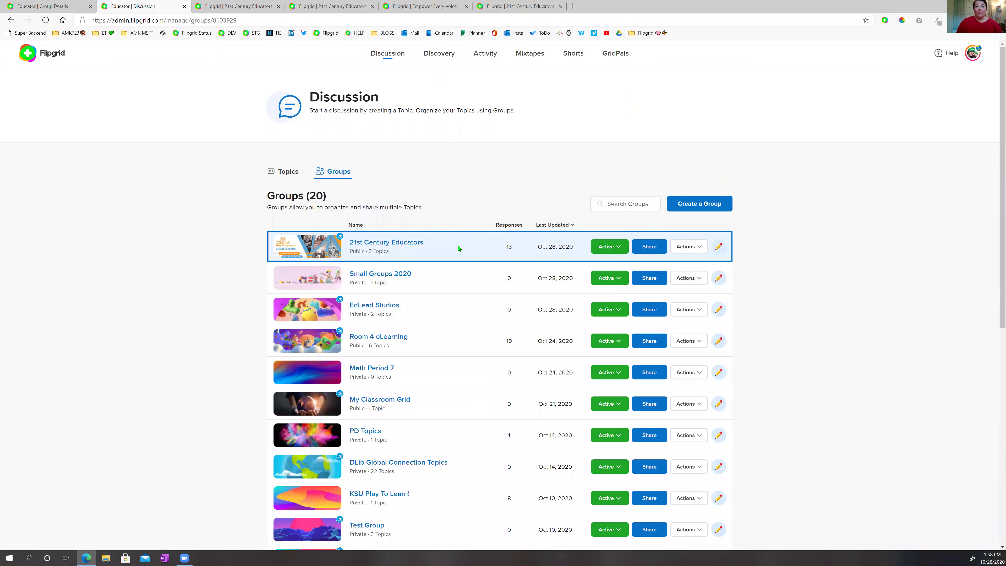
click(458, 248)
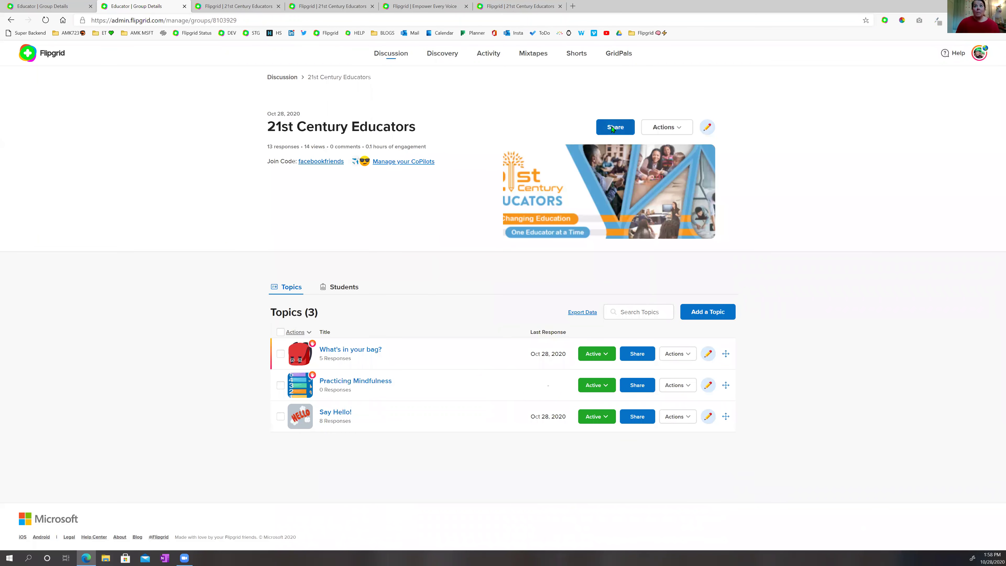
click(613, 128)
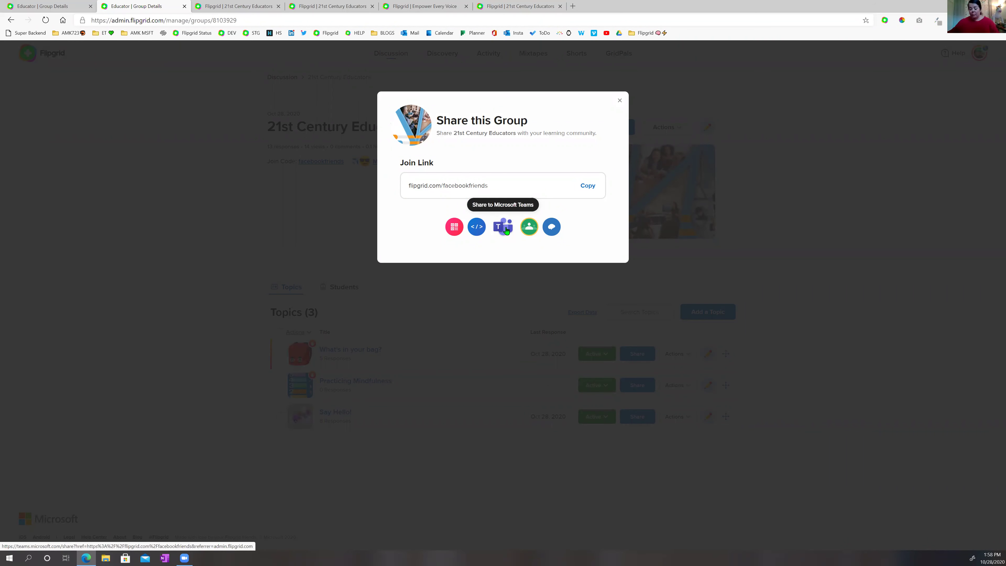
click(620, 101)
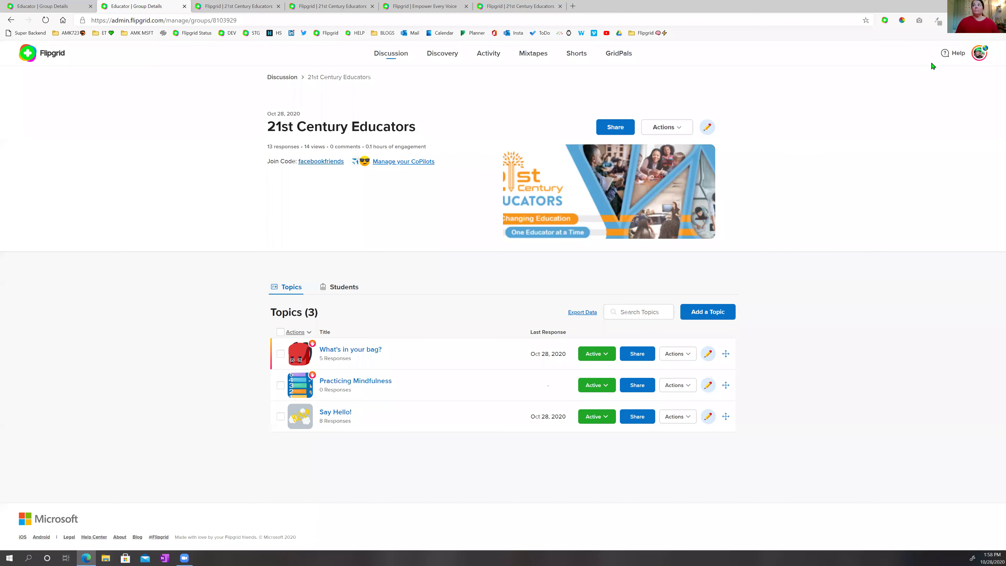
Search the Help panel for 'teams'.
click(959, 55)
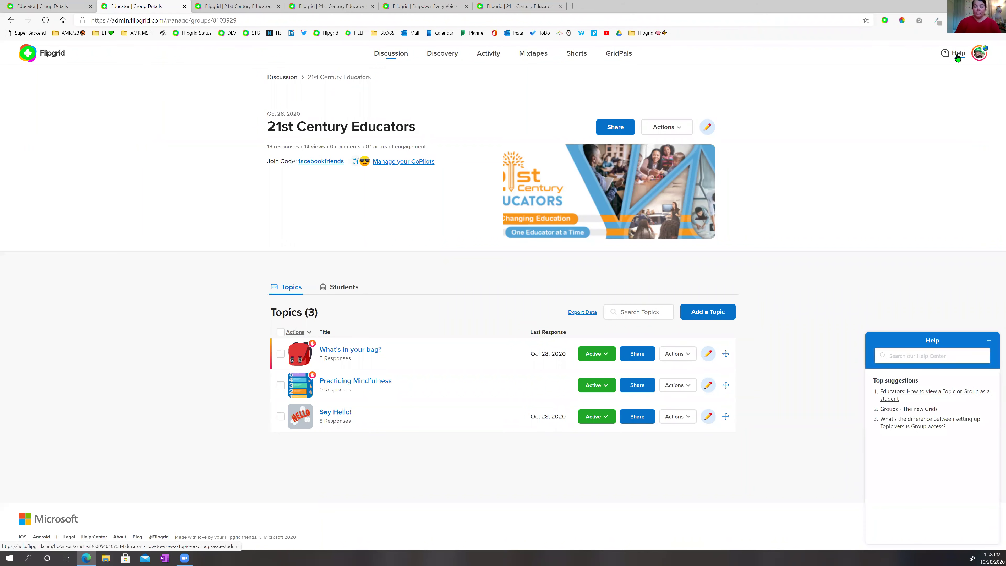
click(905, 360)
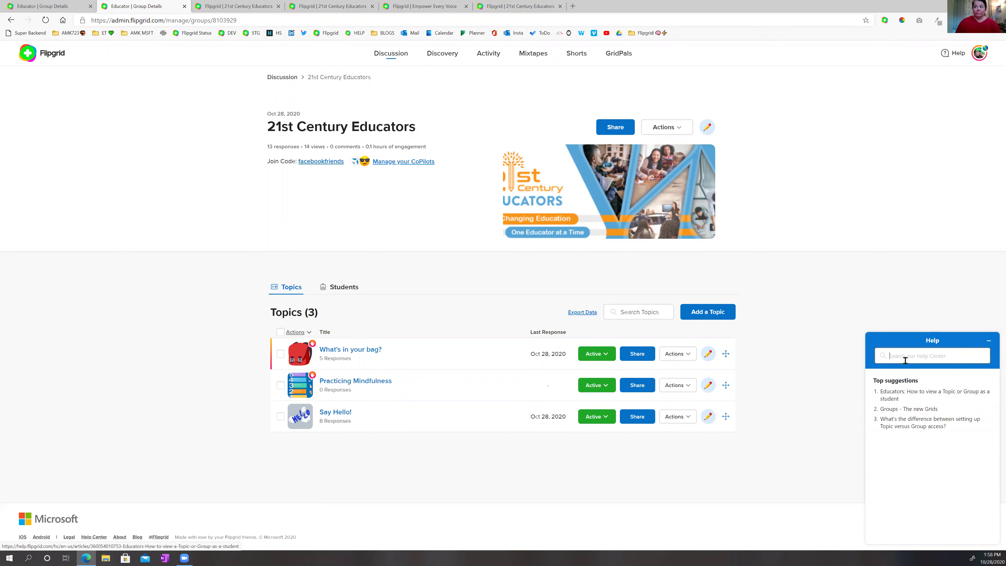
text(teams)
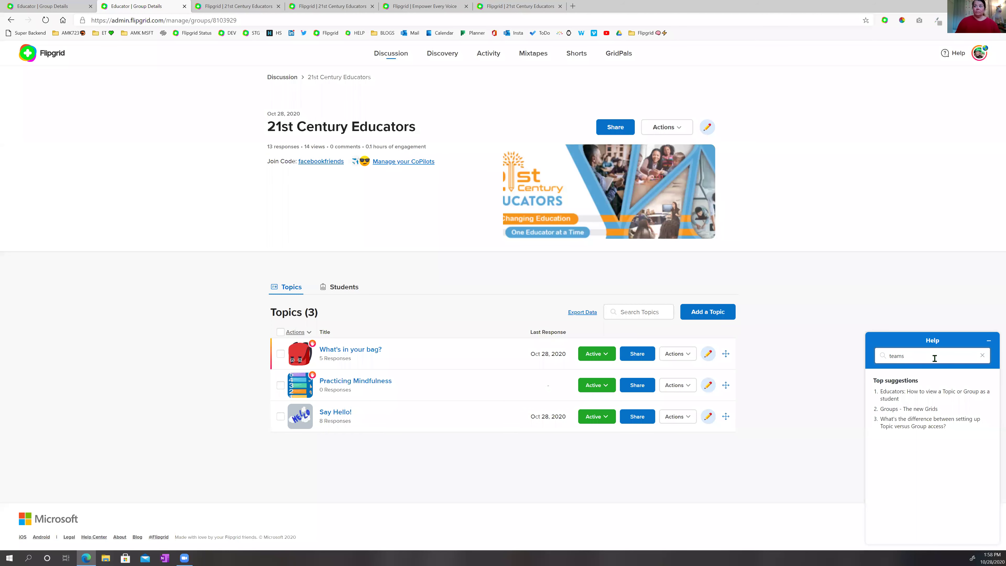
key(Return)
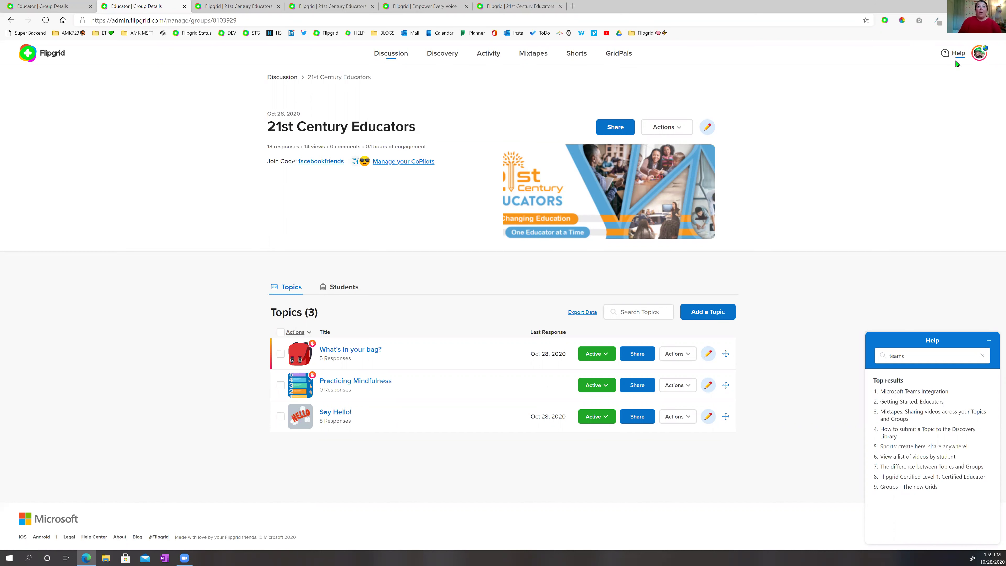
click(915, 358)
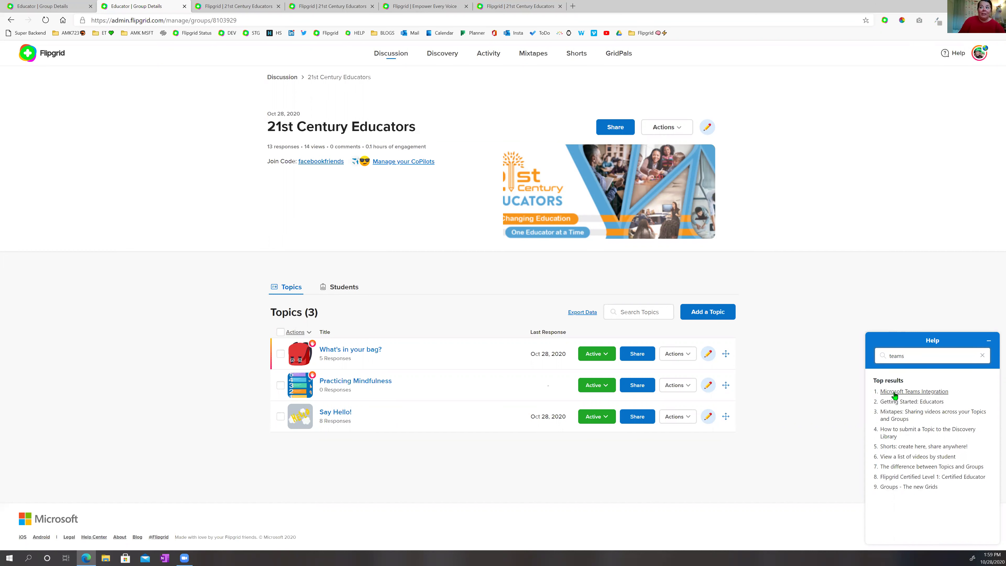
Open the Microsoft Teams Integration article and its integration PDF.
click(905, 392)
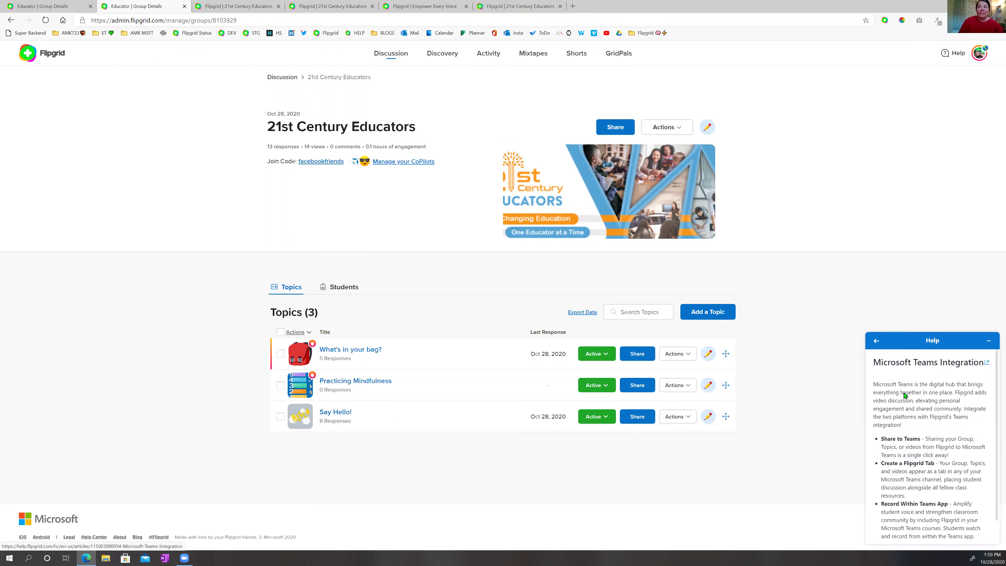
scroll(886, 501, down, 2)
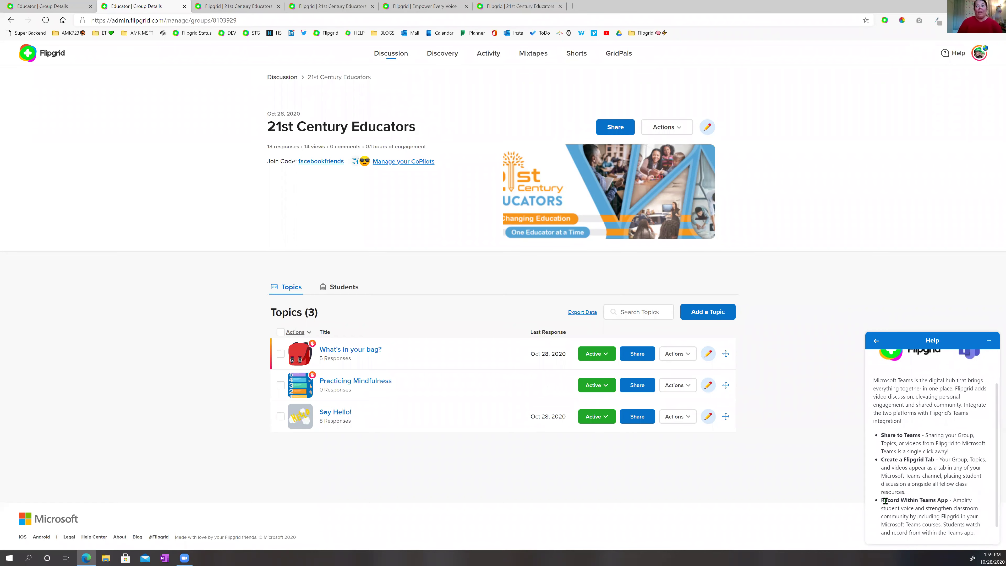
scroll(885, 500, down, 2)
scroll(886, 501, down, 2)
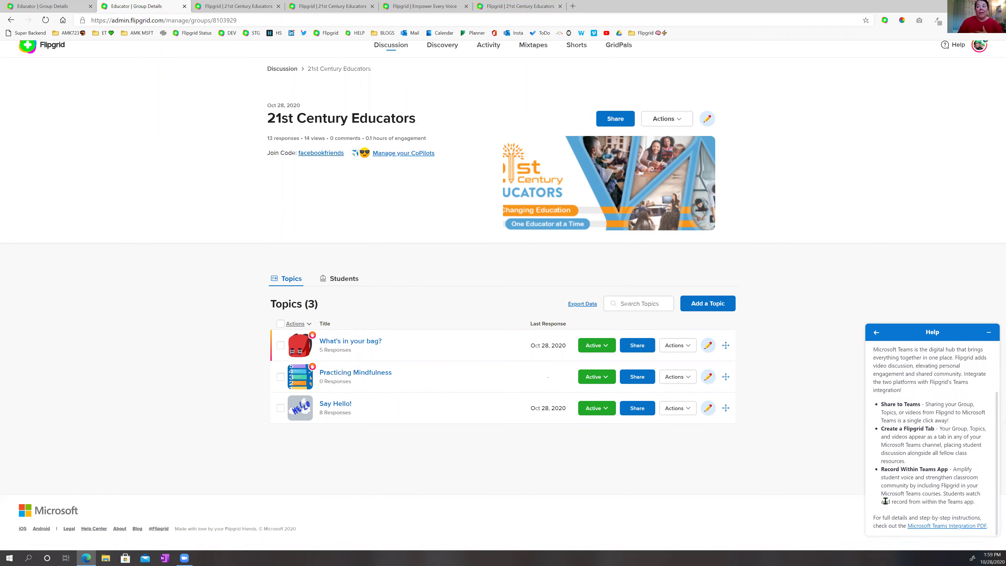
click(927, 537)
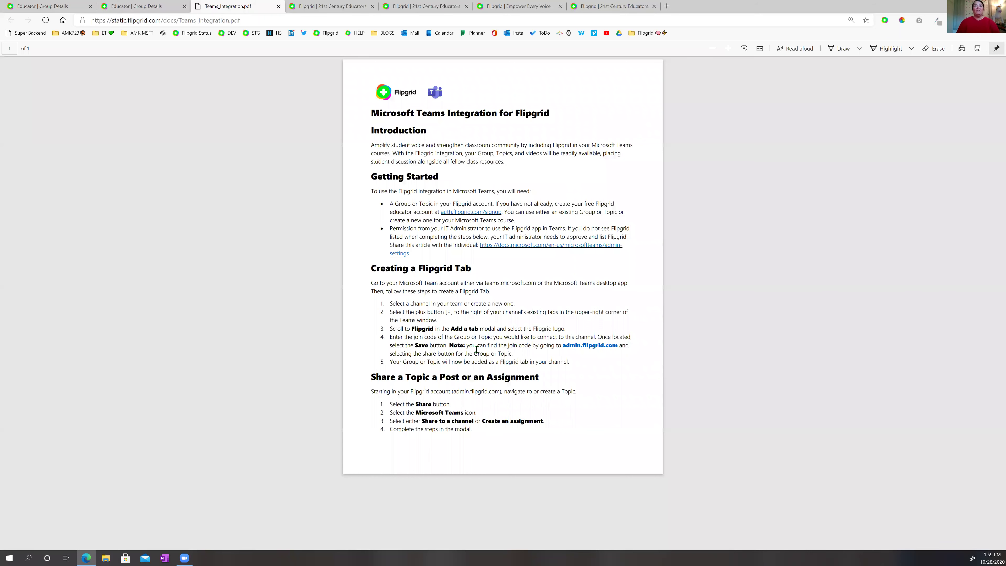
Zoom in and out on Teams_Integration.pdf, ending on a full view of the single page.
scroll(573, 368, up, 1)
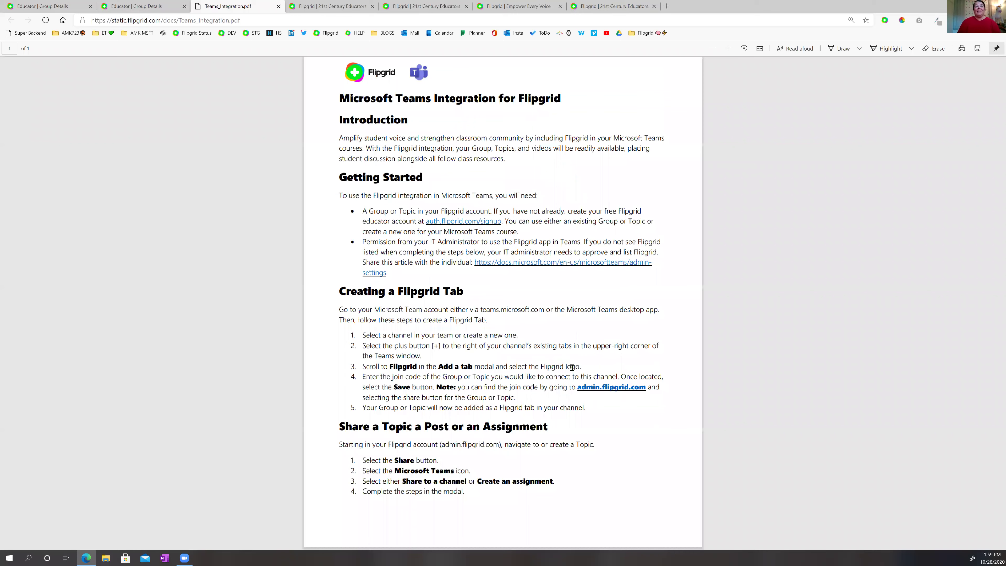
scroll(492, 228, up, 1)
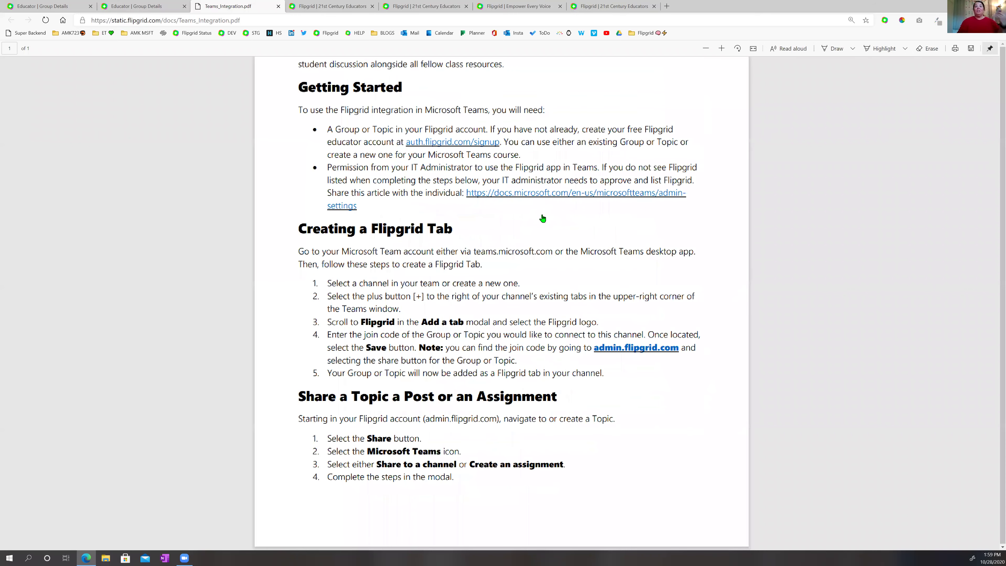
scroll(551, 236, up, 1)
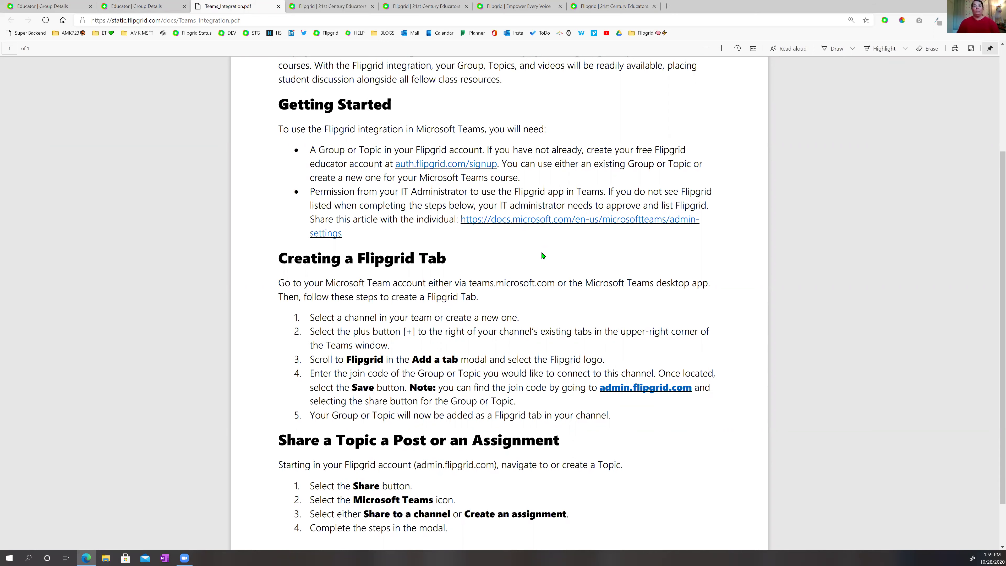
scroll(543, 256, down, 1)
scroll(543, 256, down, 3)
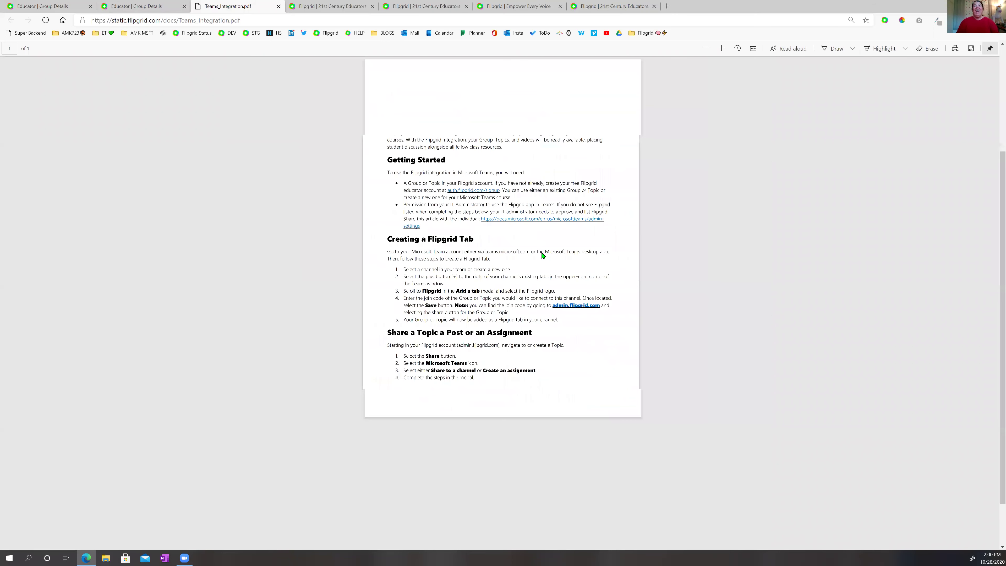
scroll(542, 278, down, 2)
scroll(542, 287, down, 1)
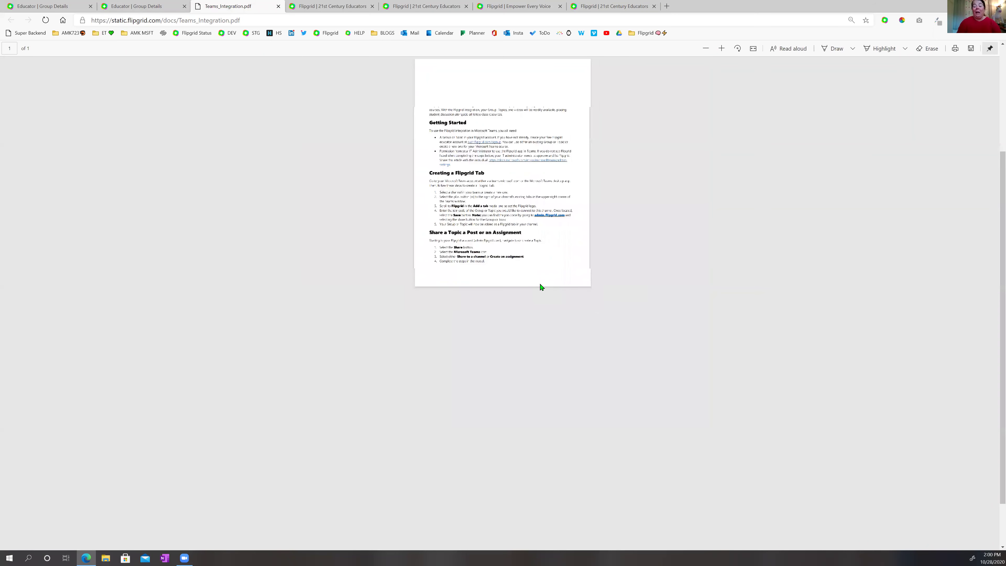
scroll(542, 287, up, 1)
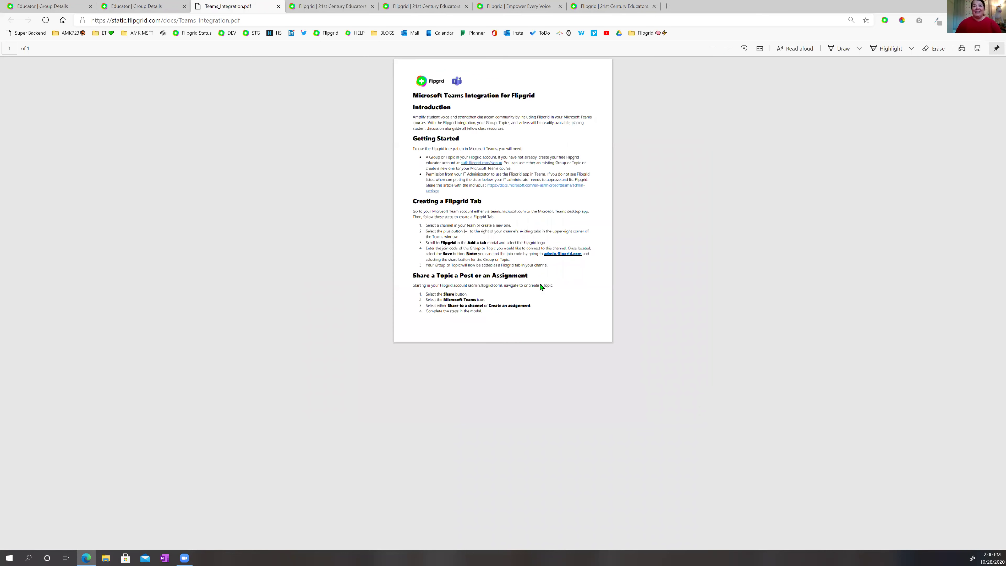
scroll(526, 279, up, 2)
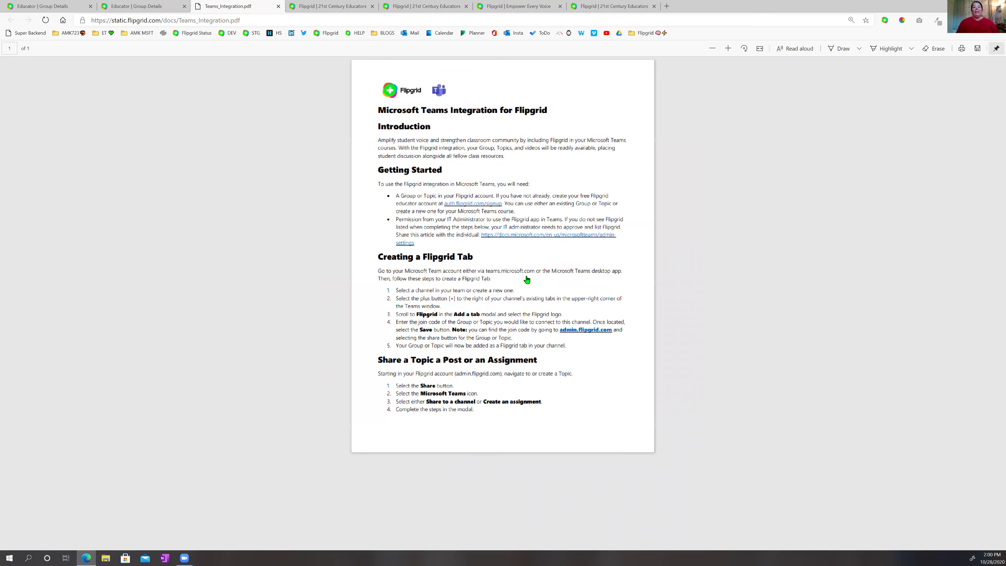
scroll(526, 279, up, 1)
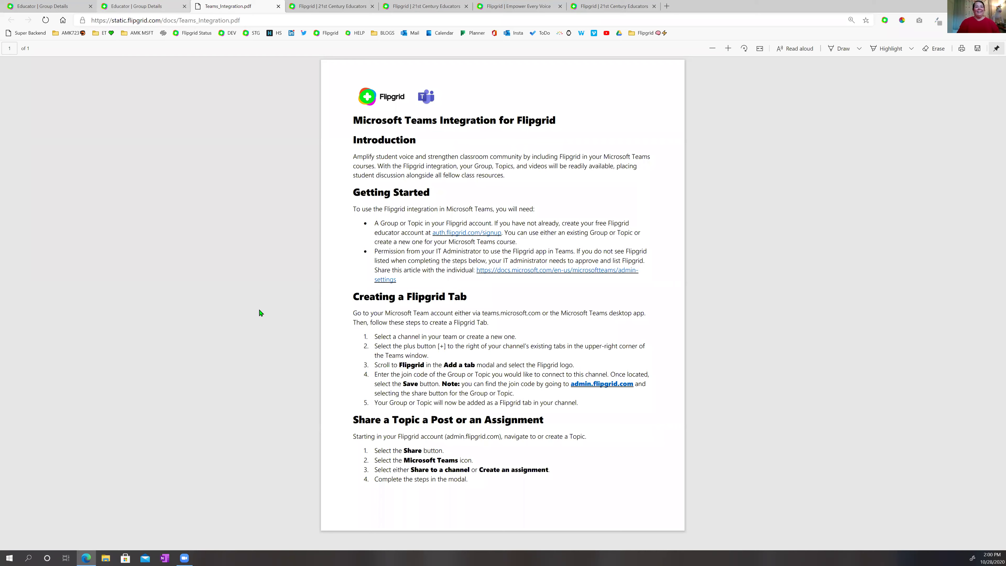
Open the Say Hello! topic, close Help, and view its student page with 8 responses in a new tab.
key(ctrl+shift+Tab)
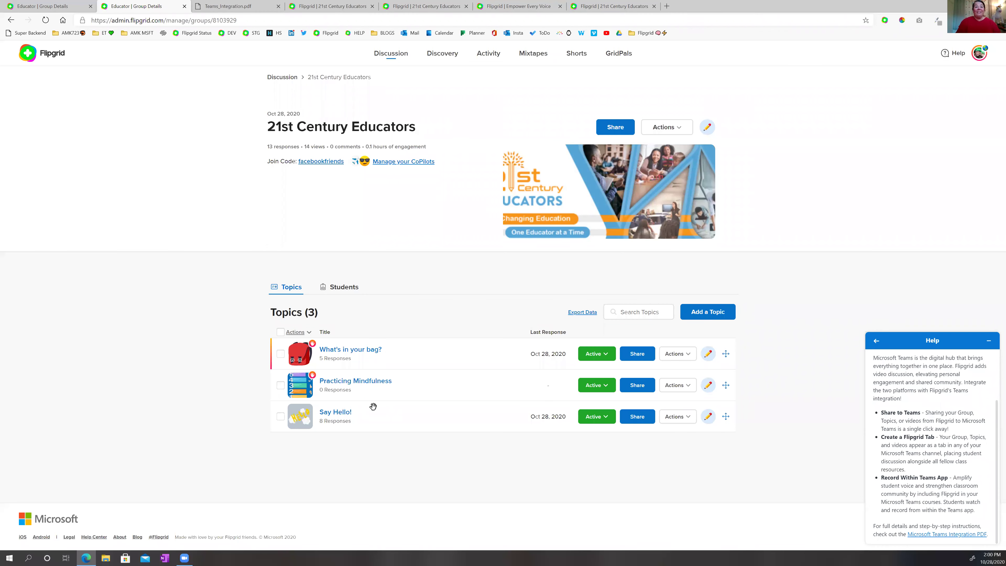
click(371, 432)
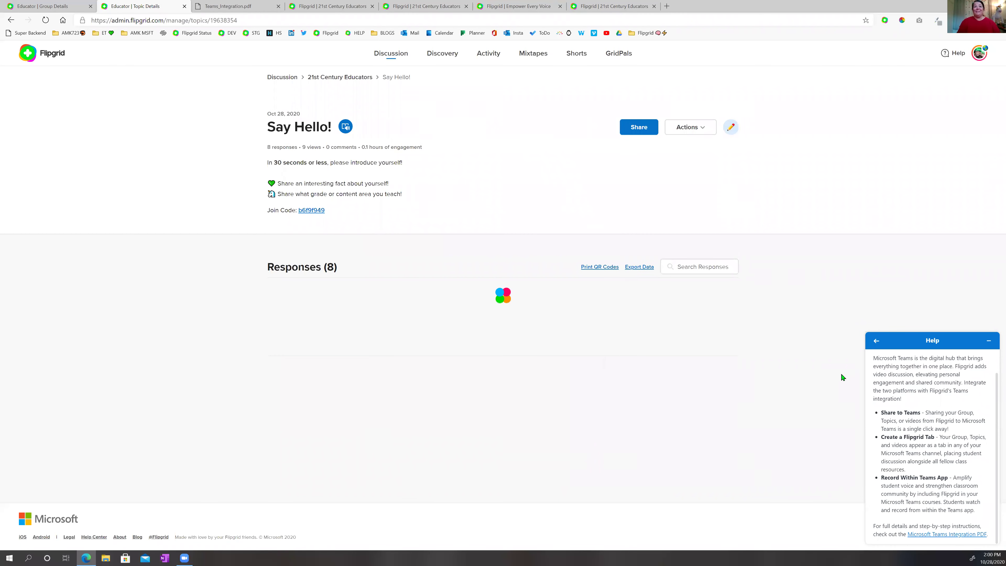
click(985, 344)
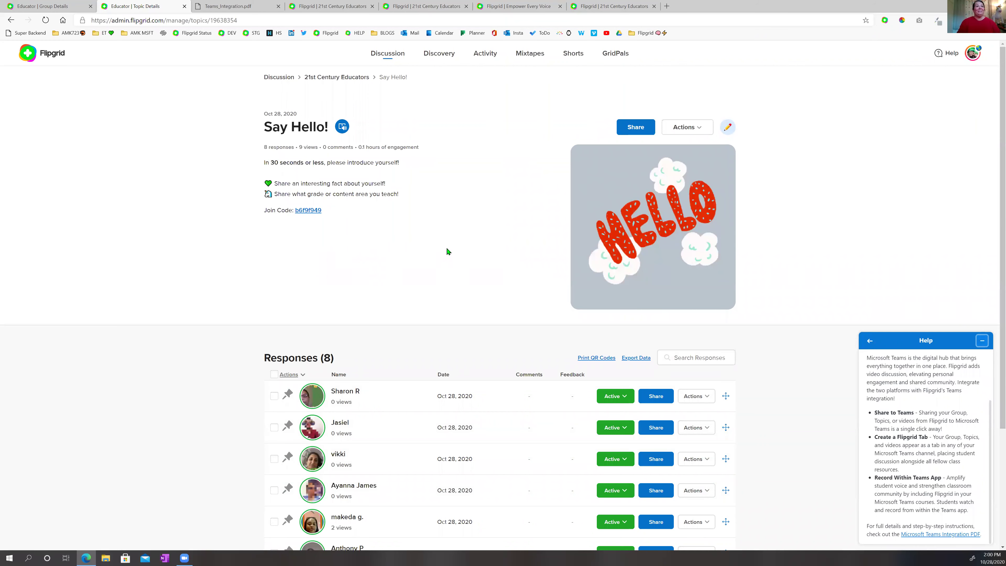
click(308, 210)
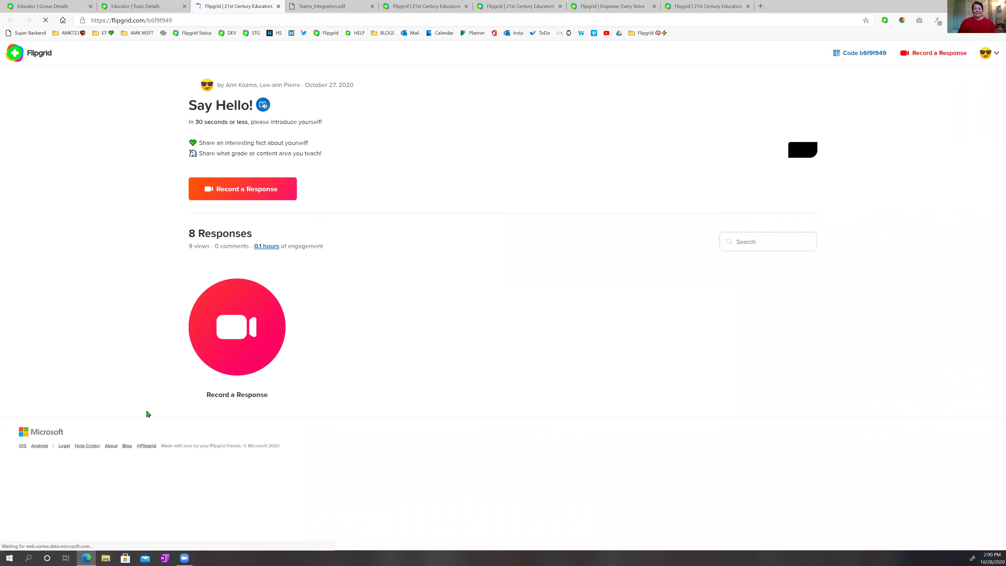
scroll(147, 415, down, 1)
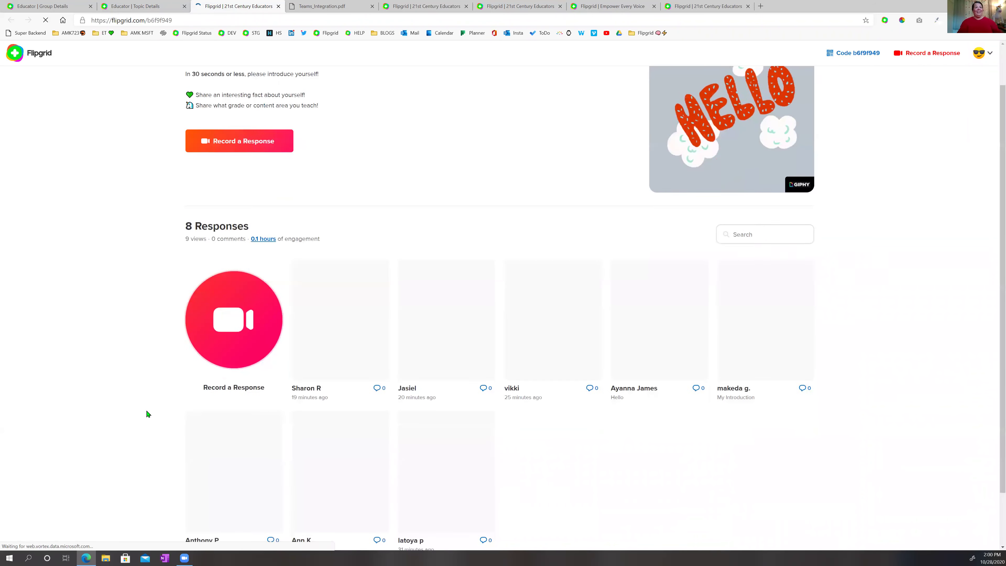